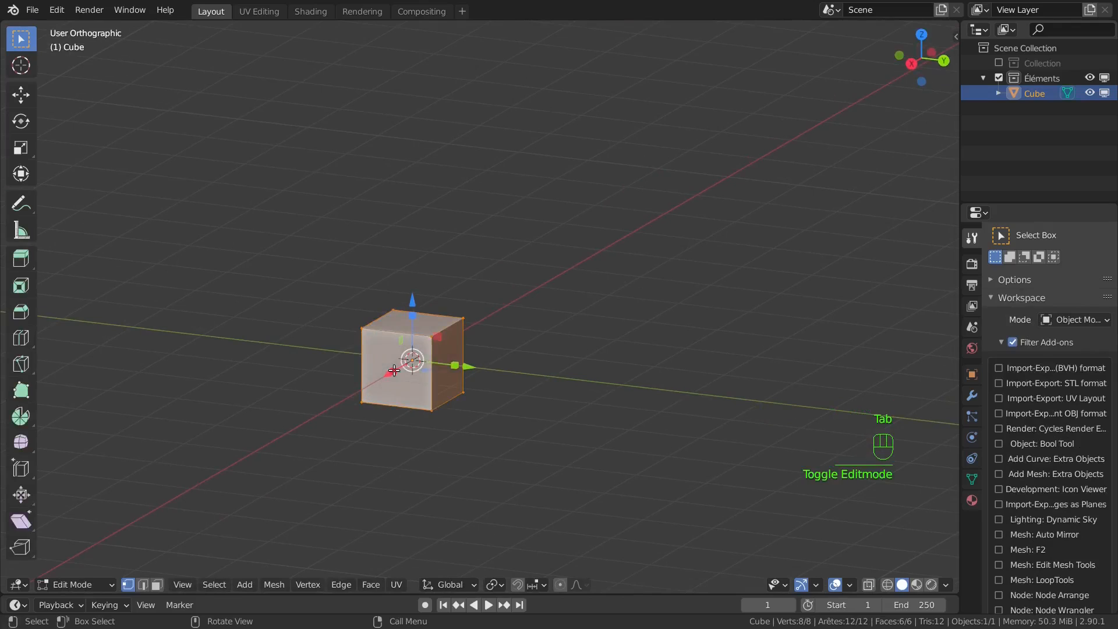
In face selection mode, extrude the cube's side face facing along the positive Y axis by 5 m.
key("3")
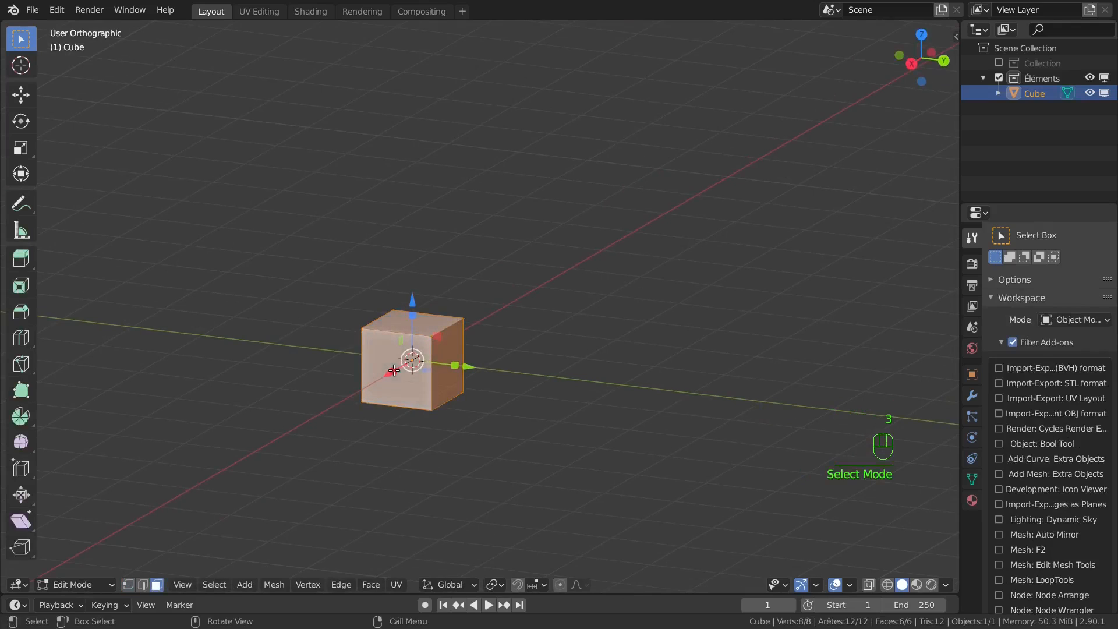
left_click(454, 346)
middle_click_drag(568, 457, 532, 352, "shift")
type("e")
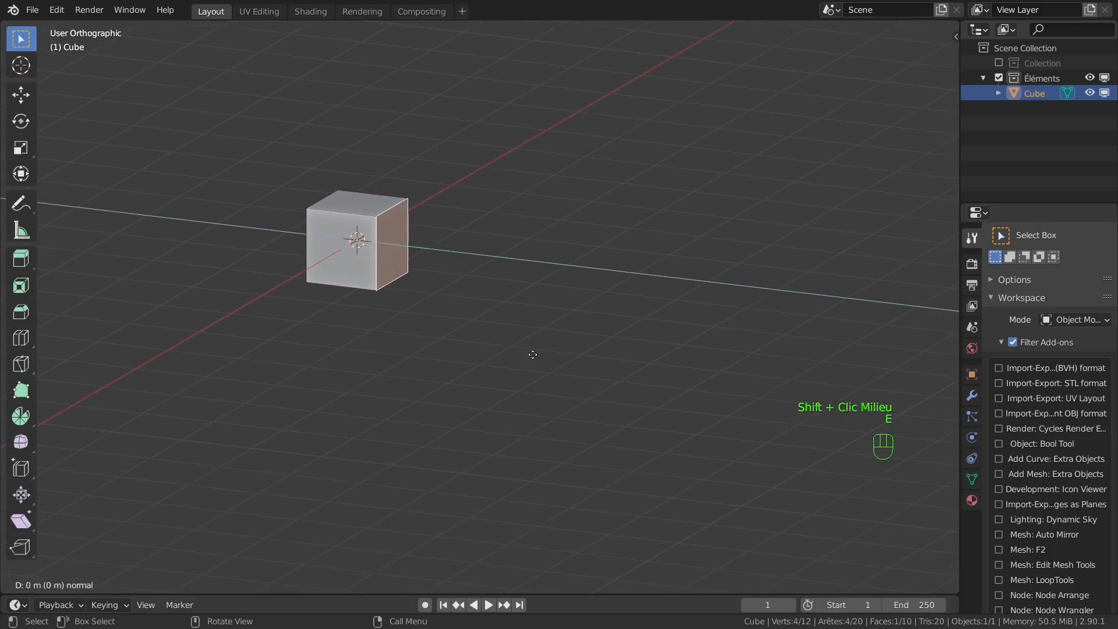
type("5")
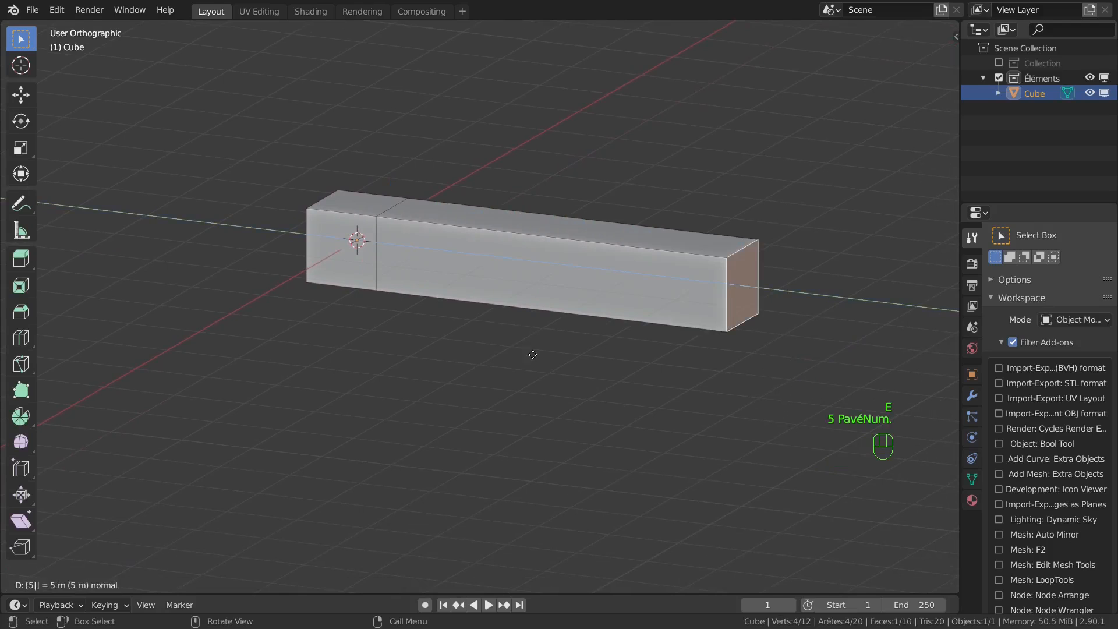
key("KP_Enter")
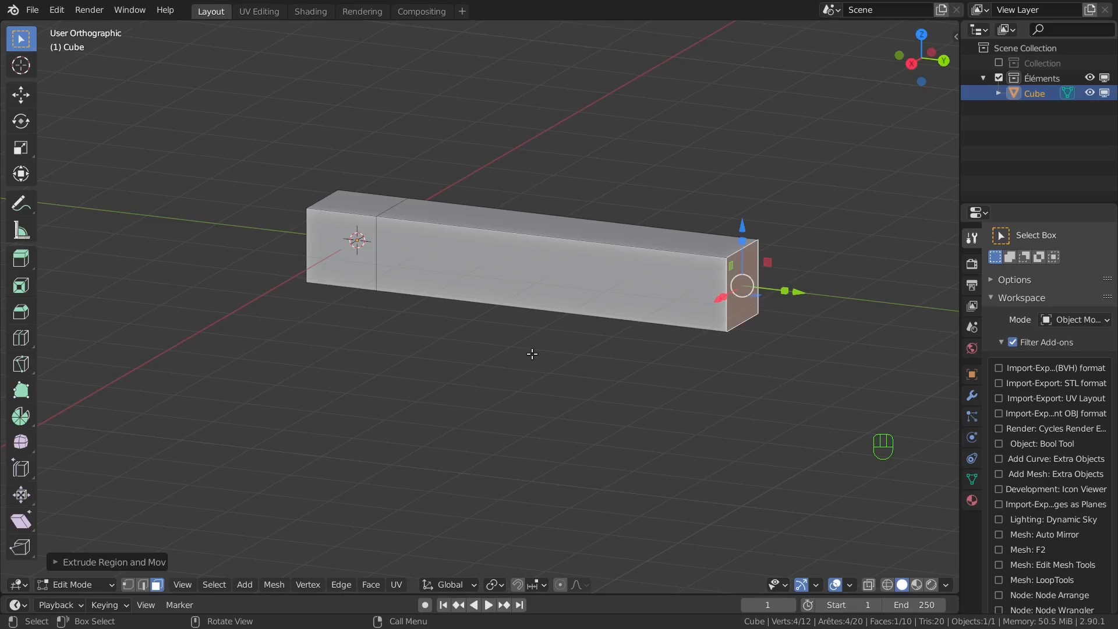
Extrude the beam's end face a further 1 m to add a corner block.
key("e")
key("KP_1")
key("KP_Enter")
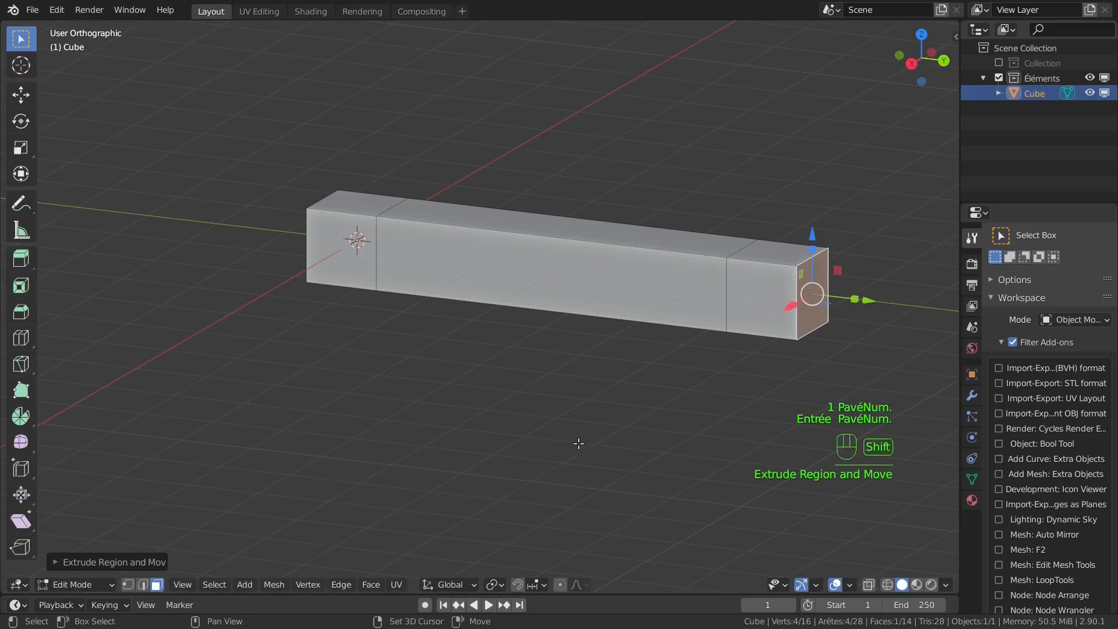
Extrude the front (+X) faces of the beam's two end blocks outward by 5 m.
middle_click_drag(594, 449, 610, 337, "shift")
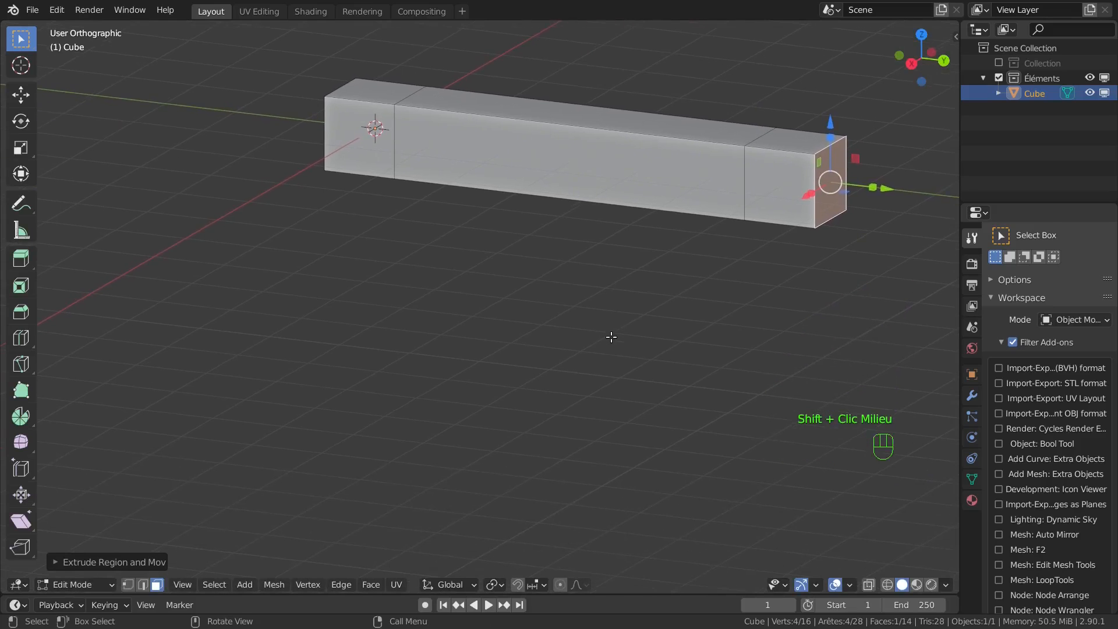
scroll(610, 337, "down", 2)
middle_click_drag(582, 303, 577, 291, "shift")
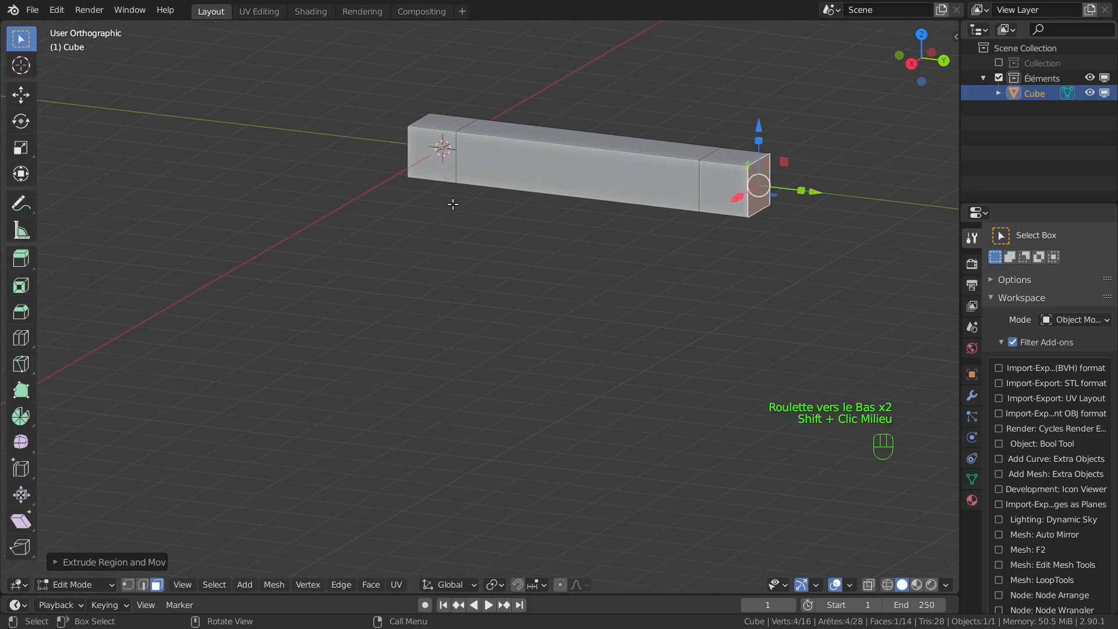
left_click(437, 173)
left_click(735, 194, "shift")
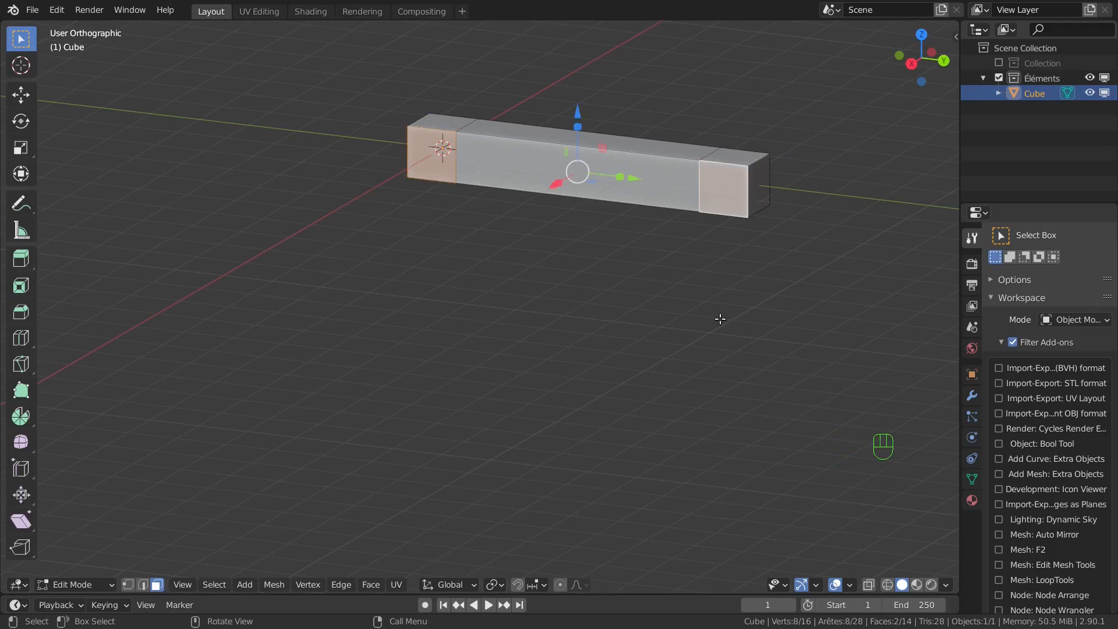
key("e")
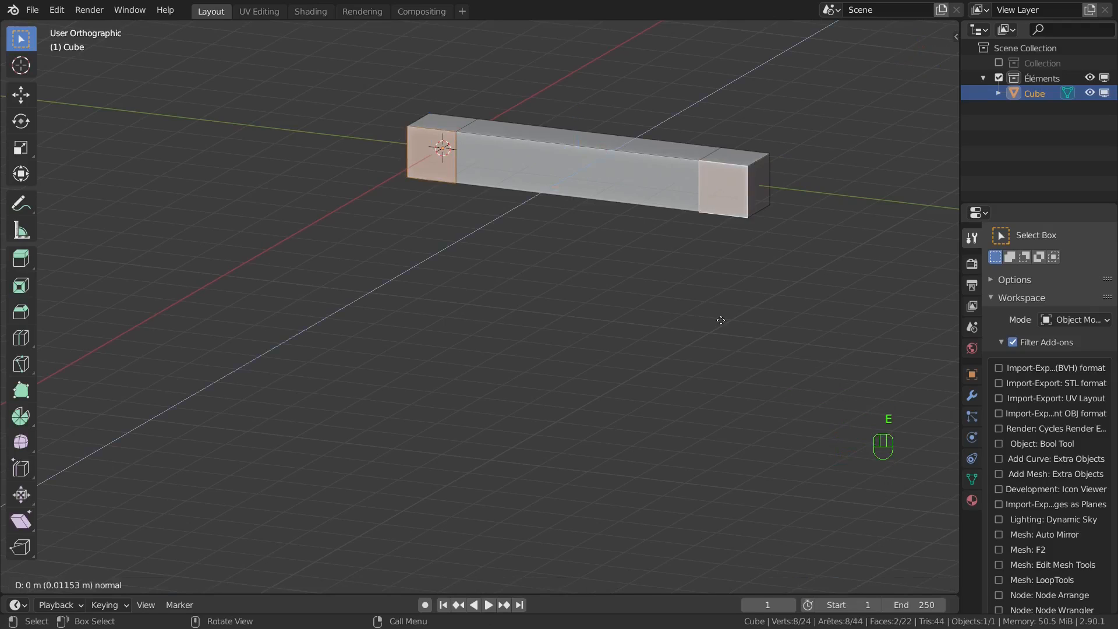
key("KP_5")
key("KP_Enter")
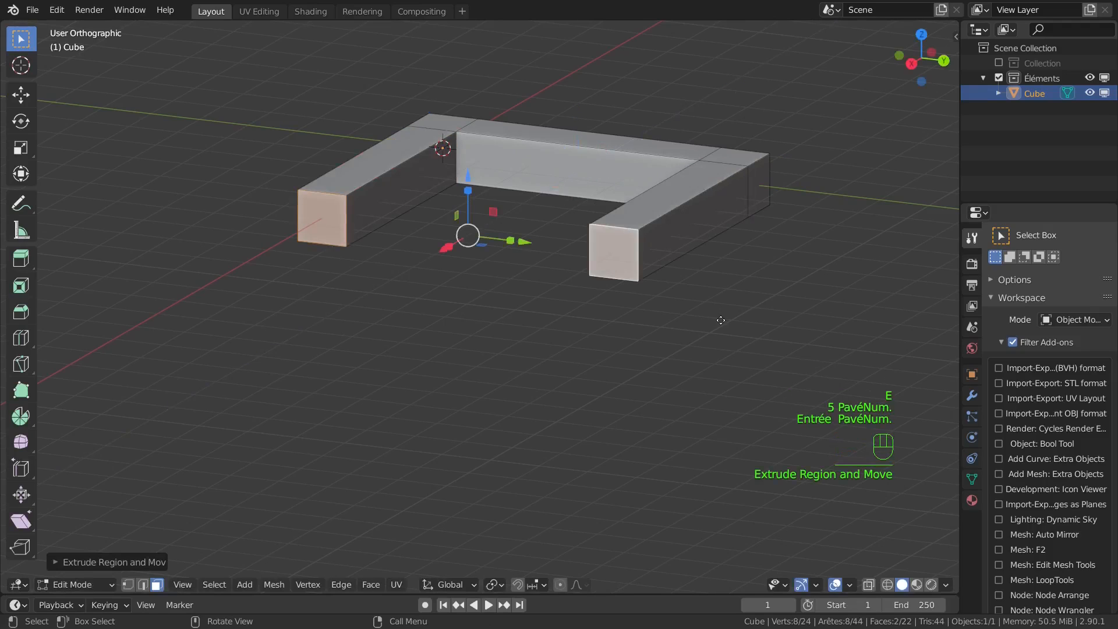
Extrude the end faces of both arms another 1 m to form corner blocks.
key("e")
key("KP_1")
key("KP_Enter")
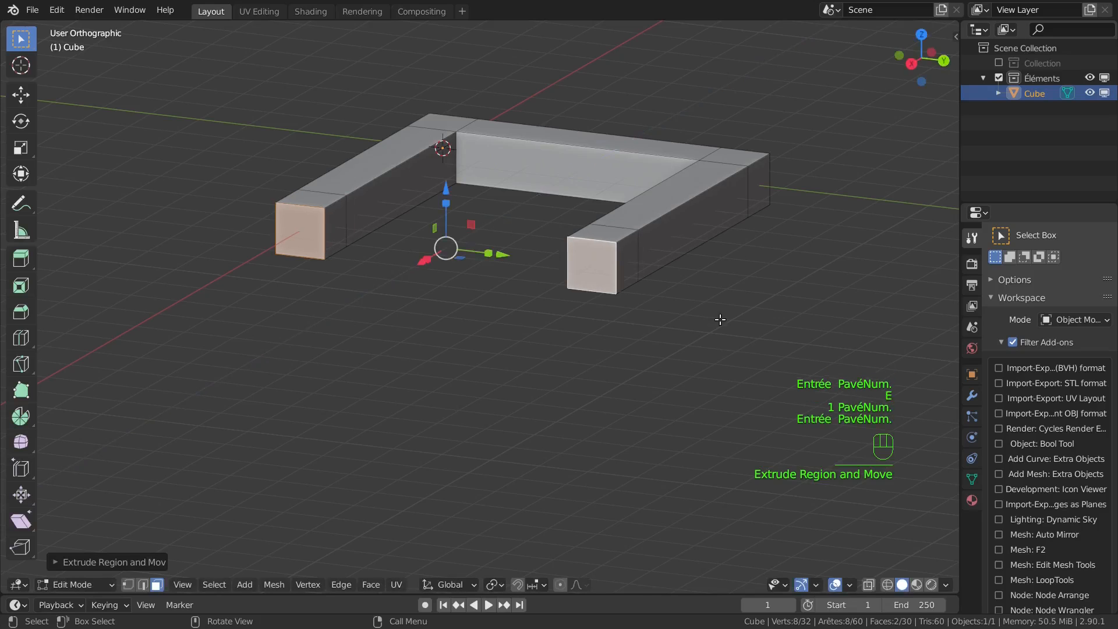
Close the square frame by bridging the facing inner faces of the two arms' end blocks with Bridge Edge Loops.
left_click(340, 239)
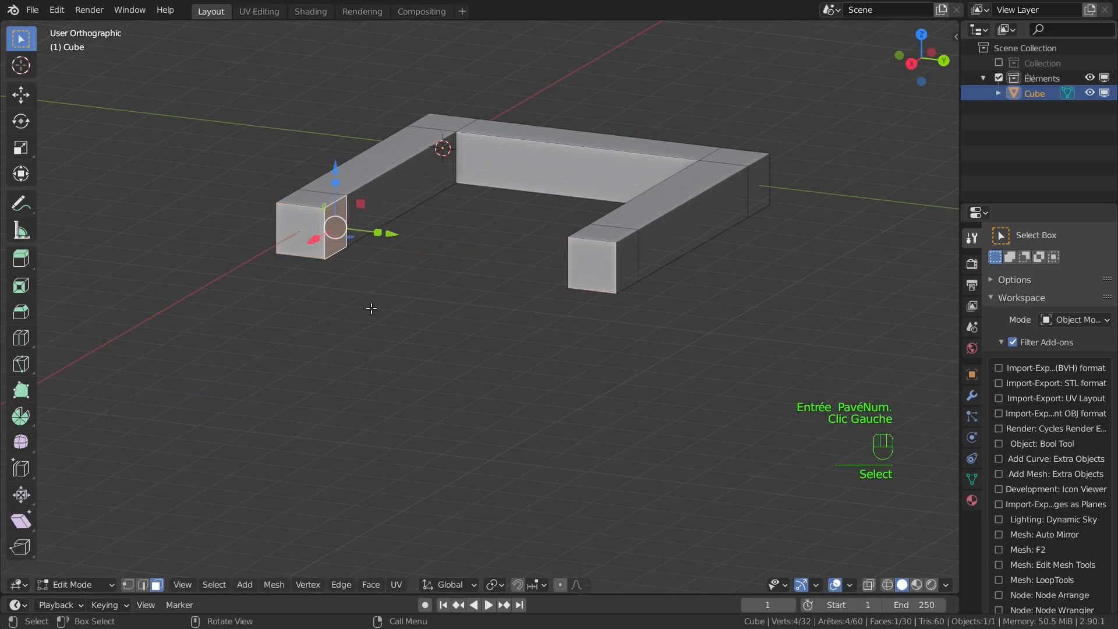
middle_click_drag(371, 308, 524, 249)
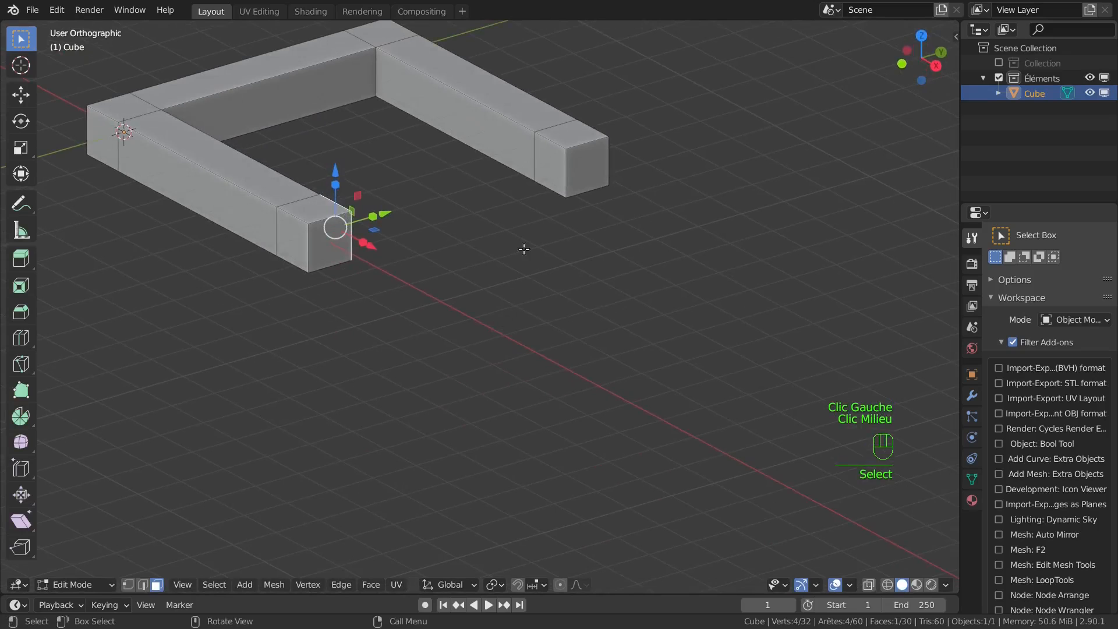
left_click(550, 166, "shift")
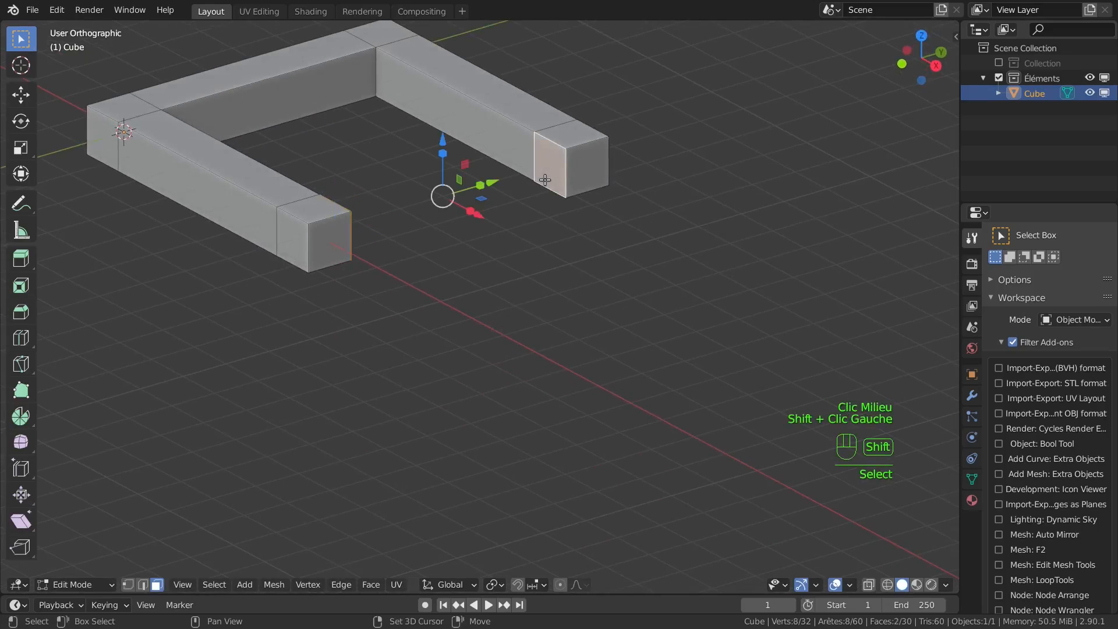
left_click(343, 583)
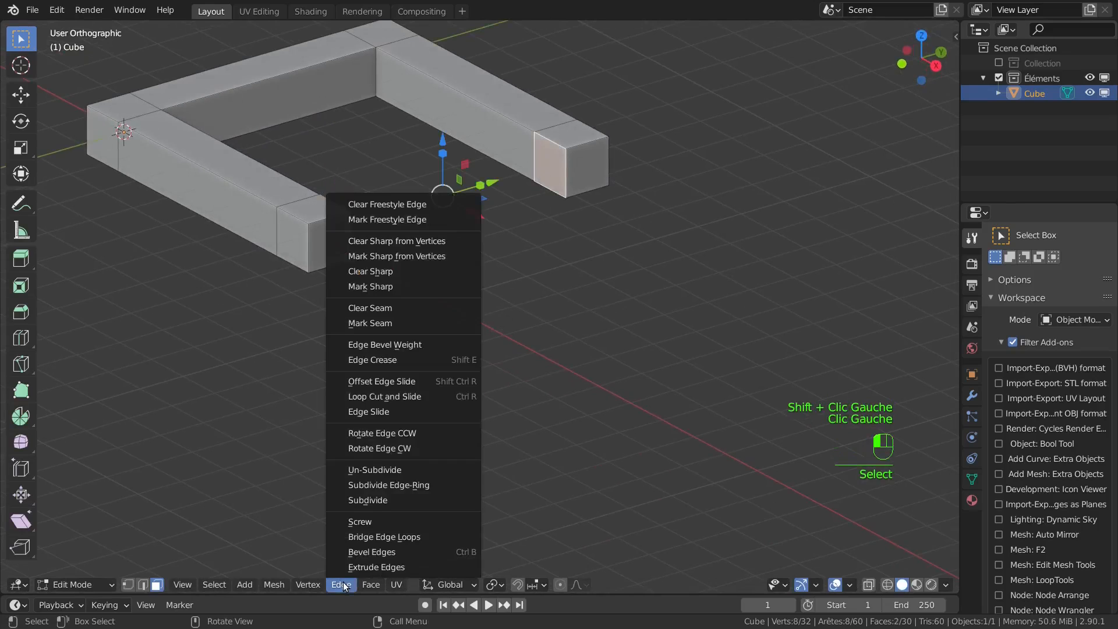
left_click(369, 536)
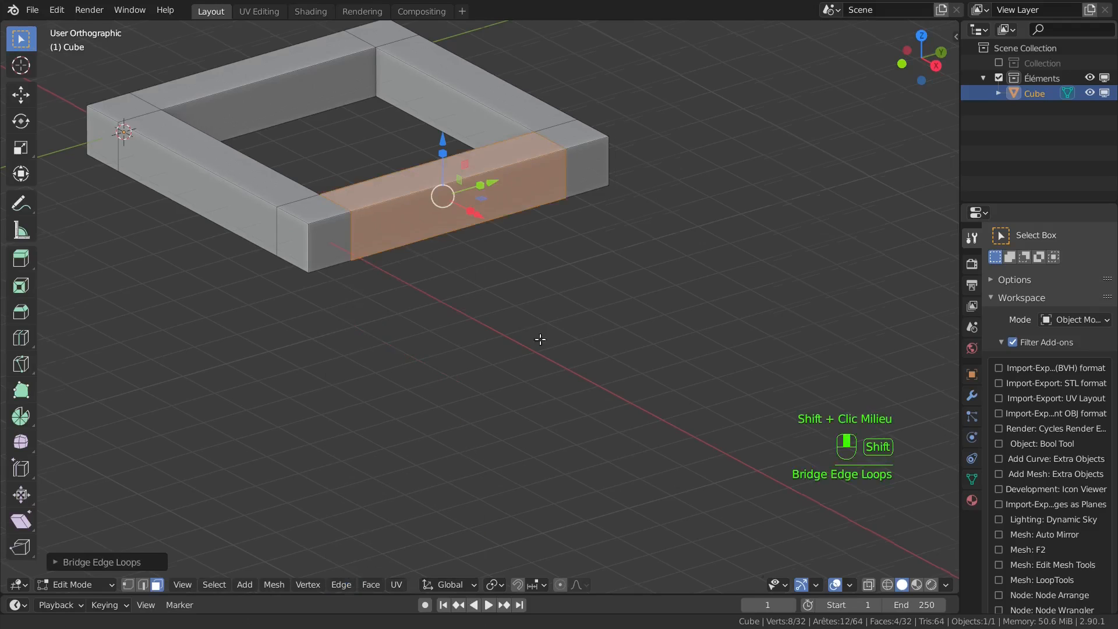
Duplicate the entire square frame and move the copy 10 m up along Z.
middle_click_drag(540, 337, 641, 577, "shift")
scroll(674, 557, "up", 3)
scroll(673, 557, "down", 3)
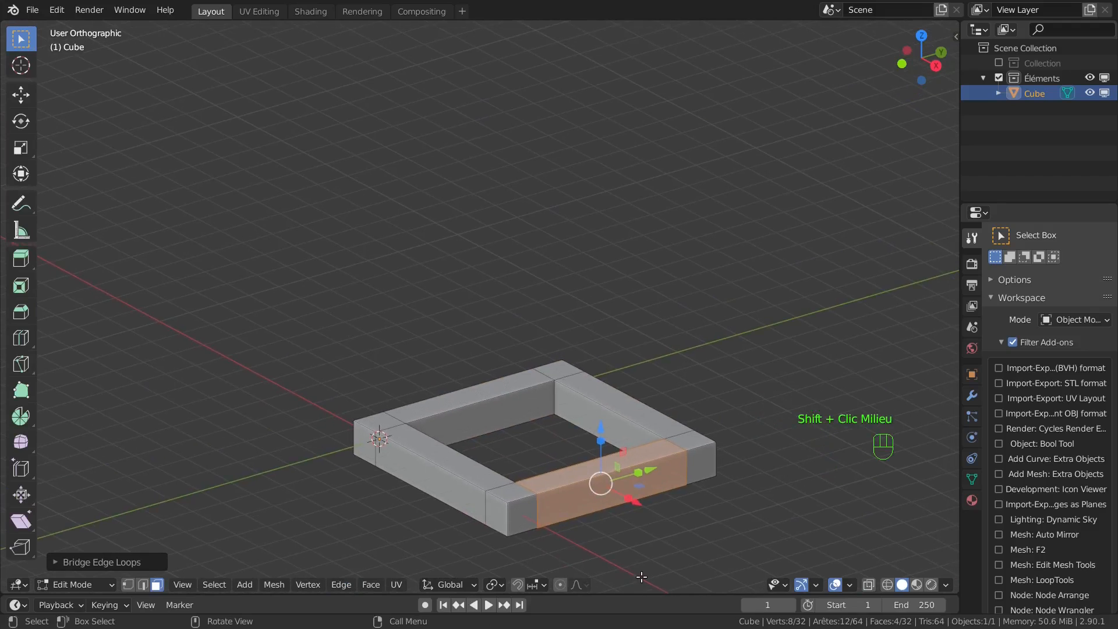
key("a")
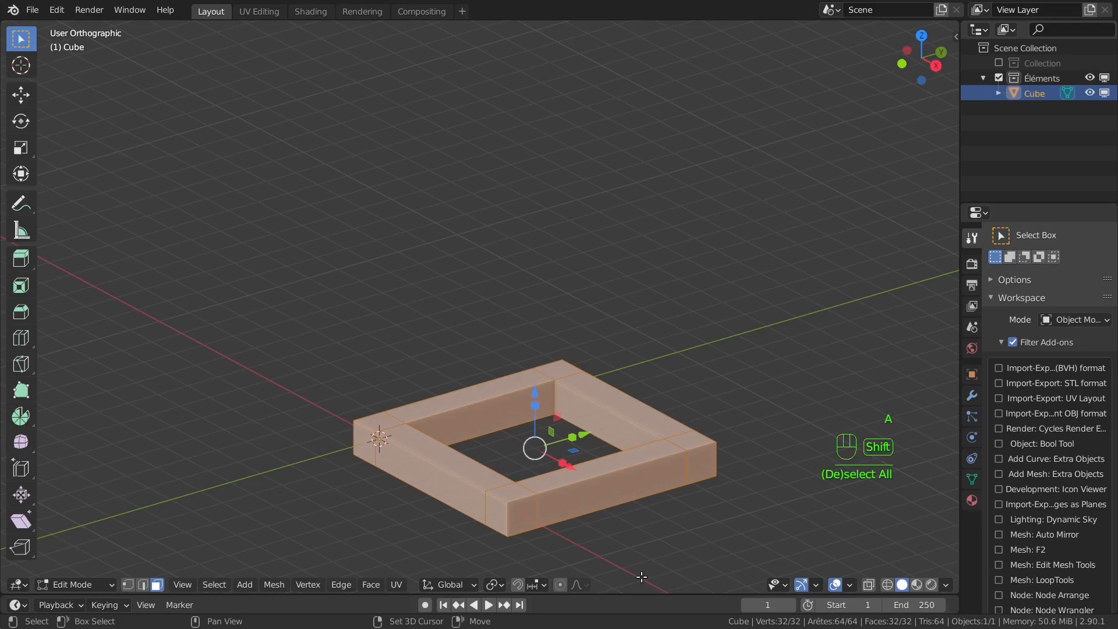
key("shift+d")
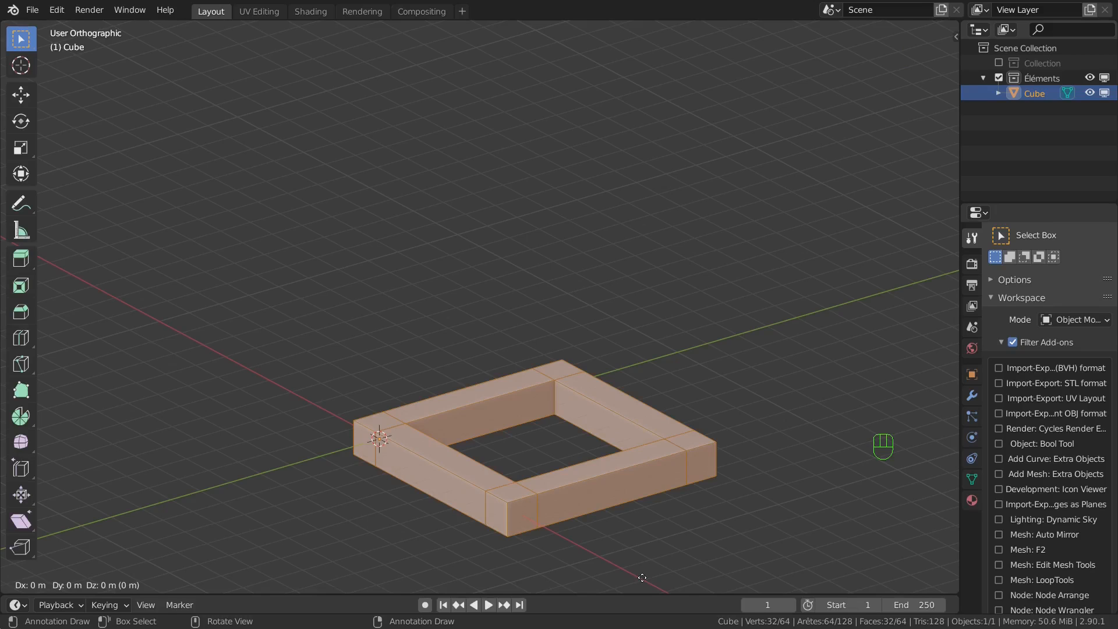
key("z")
key("KP_1")
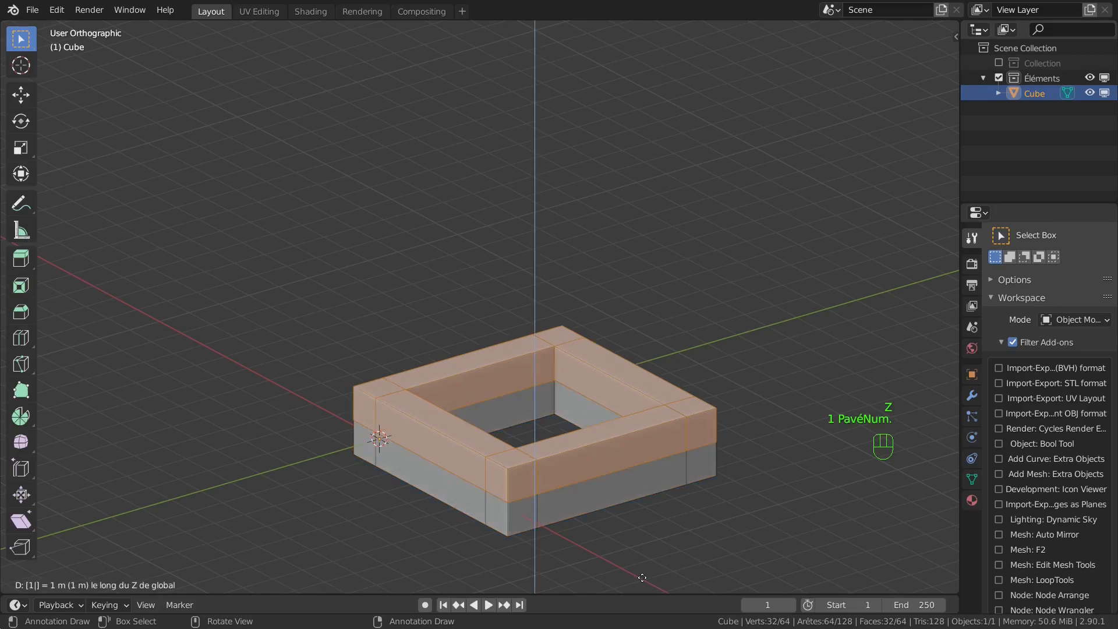
key("KP_0")
key("KP_Enter")
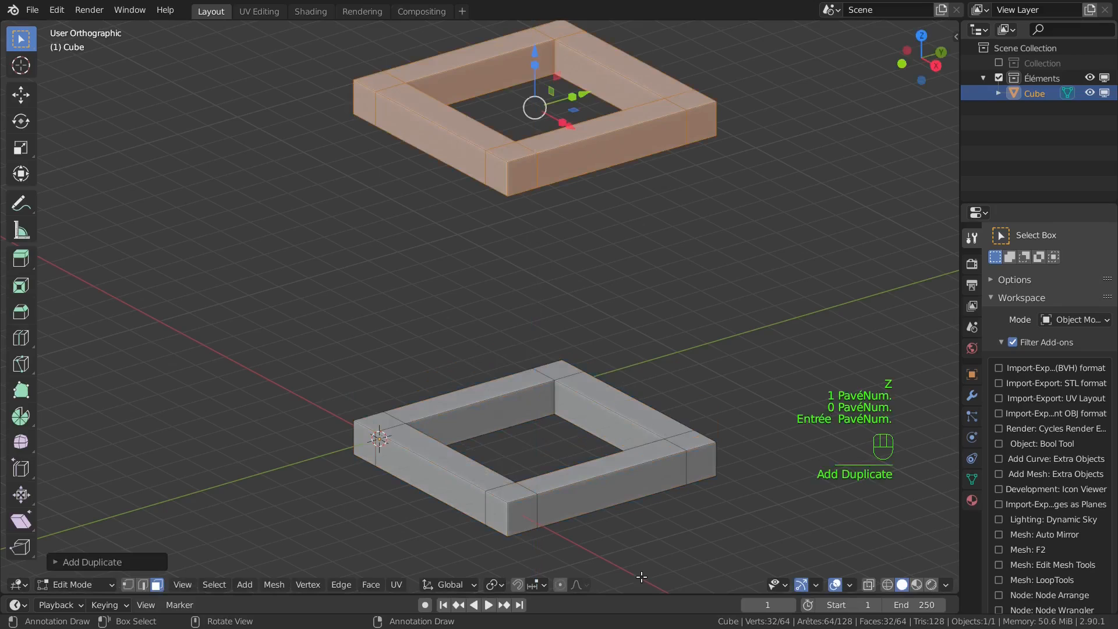
Bridge the lower frame's four top corner faces to the upper frame's four underside corner faces with Bridge Edge Loops.
left_click(378, 421)
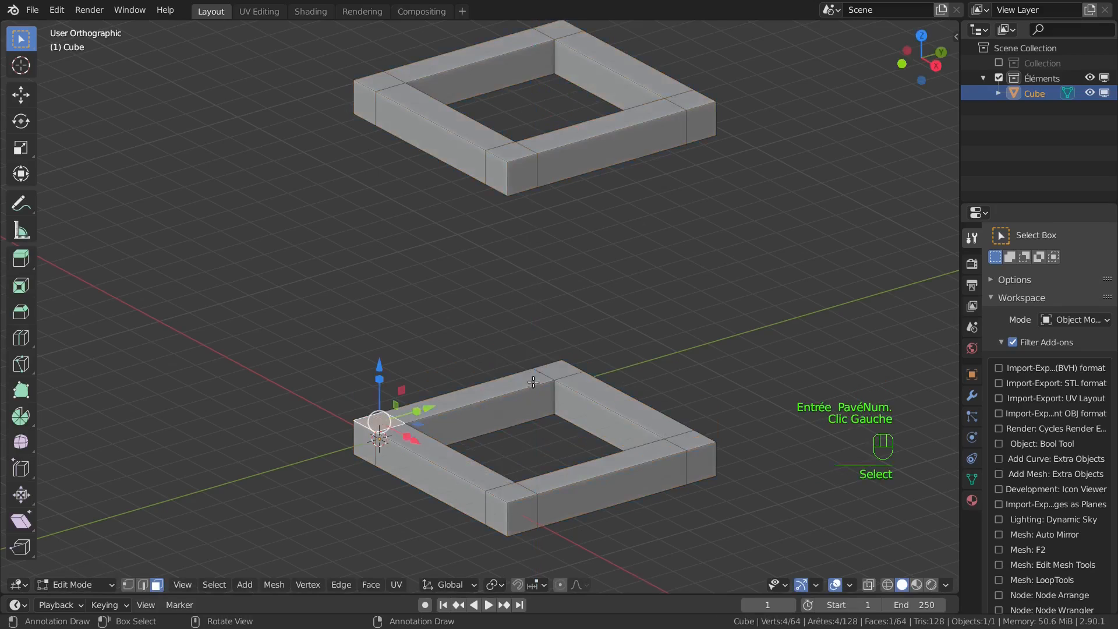
left_click(559, 370, "shift")
left_click(514, 490, "shift")
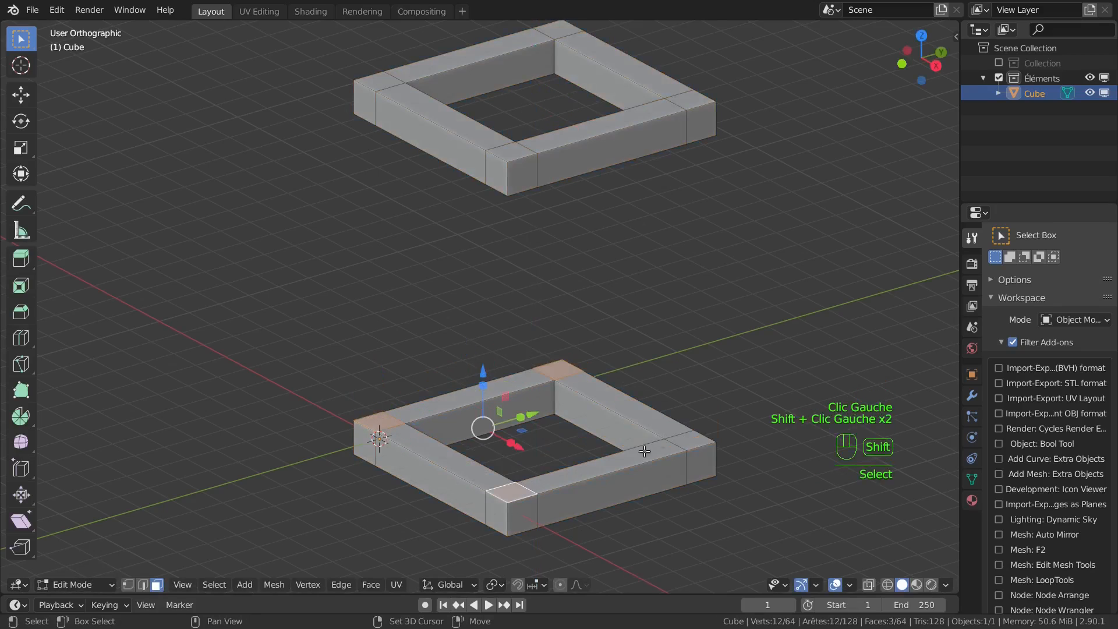
left_click(677, 437, "shift")
middle_click_drag(649, 507, 652, 389)
left_click(399, 126, "shift")
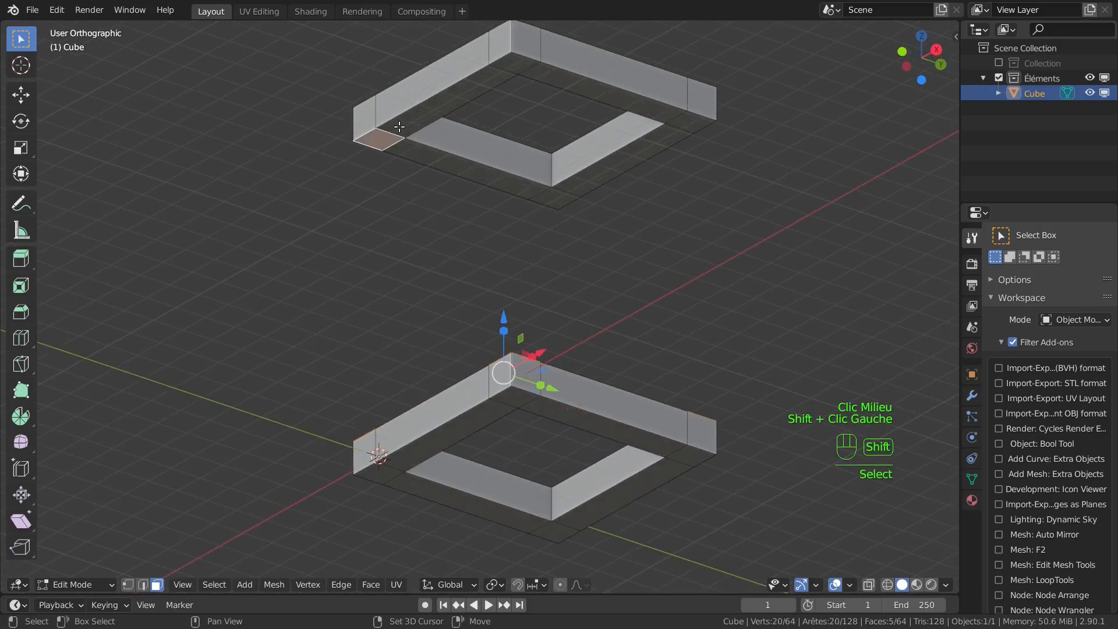
left_click(512, 62, "shift")
left_click(551, 197, "shift")
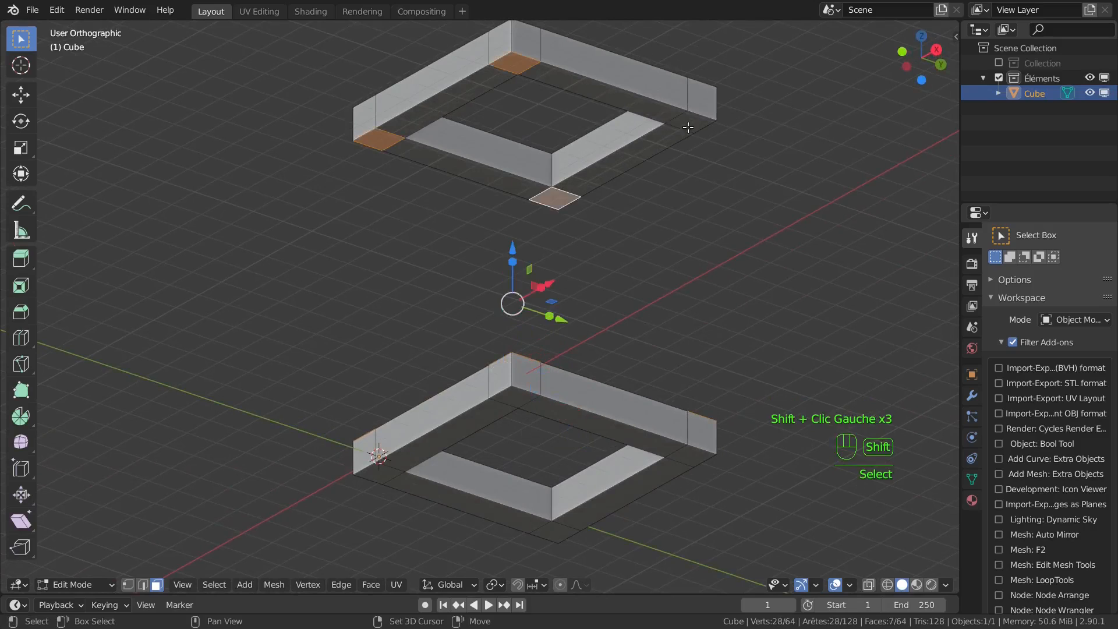
left_click(688, 126, "shift")
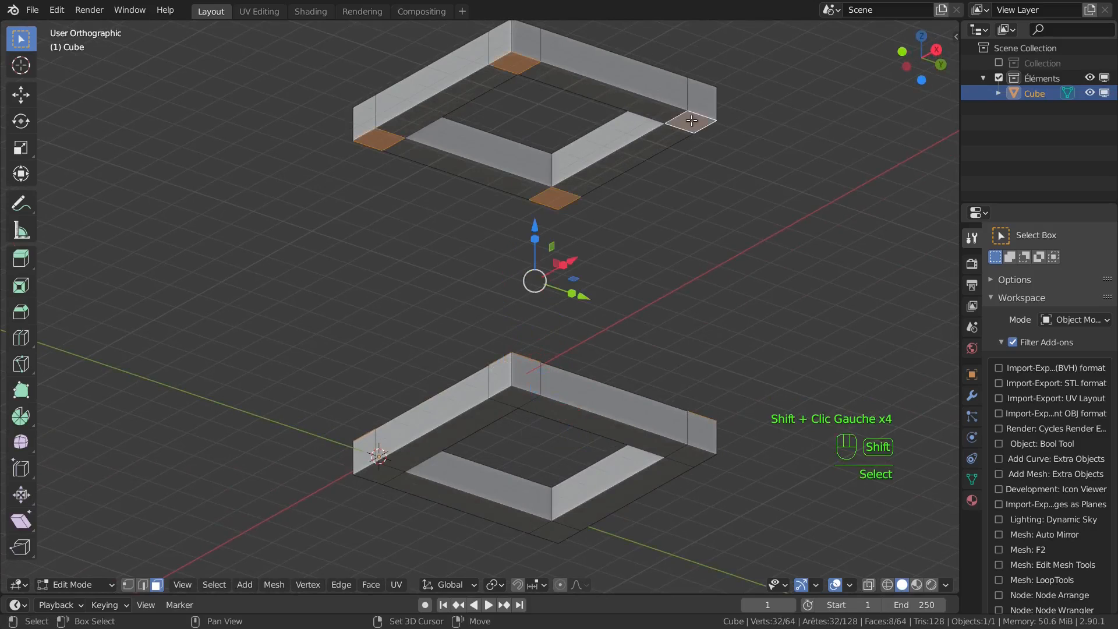
left_click(337, 584)
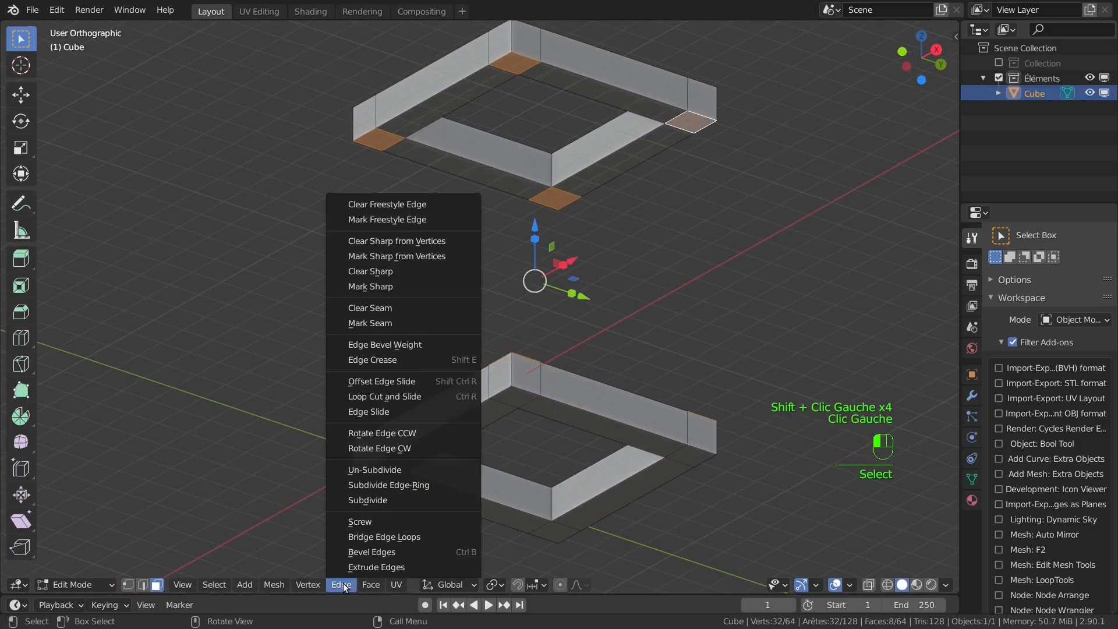
left_click(357, 536)
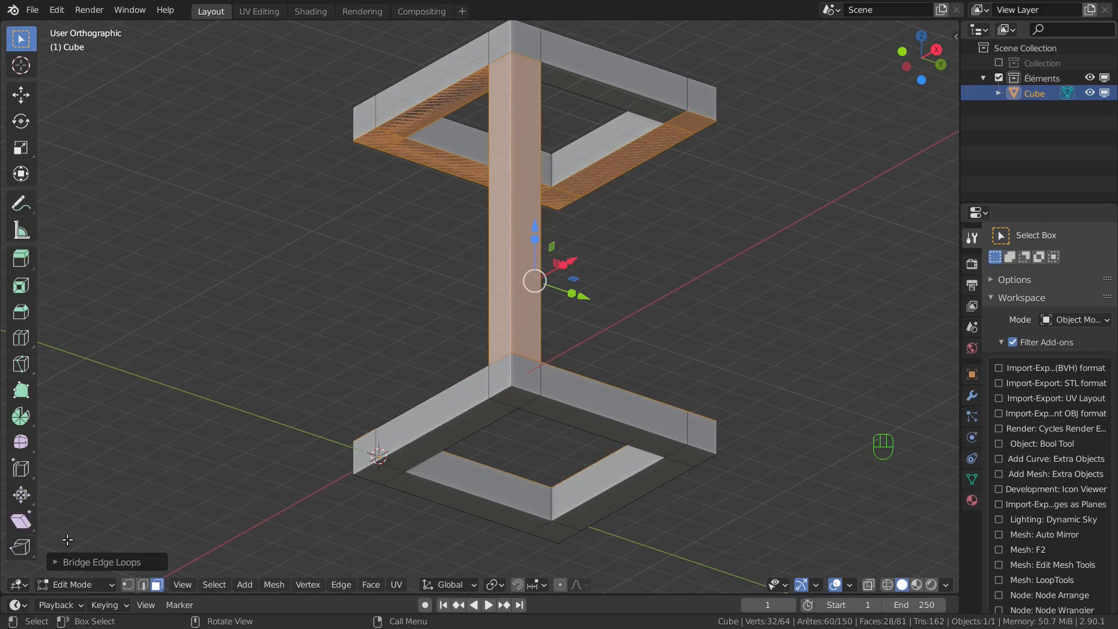
Set the bridge's Connect Loops option to Loop Pairs so each corner pair gets its own pillar.
left_click(70, 560)
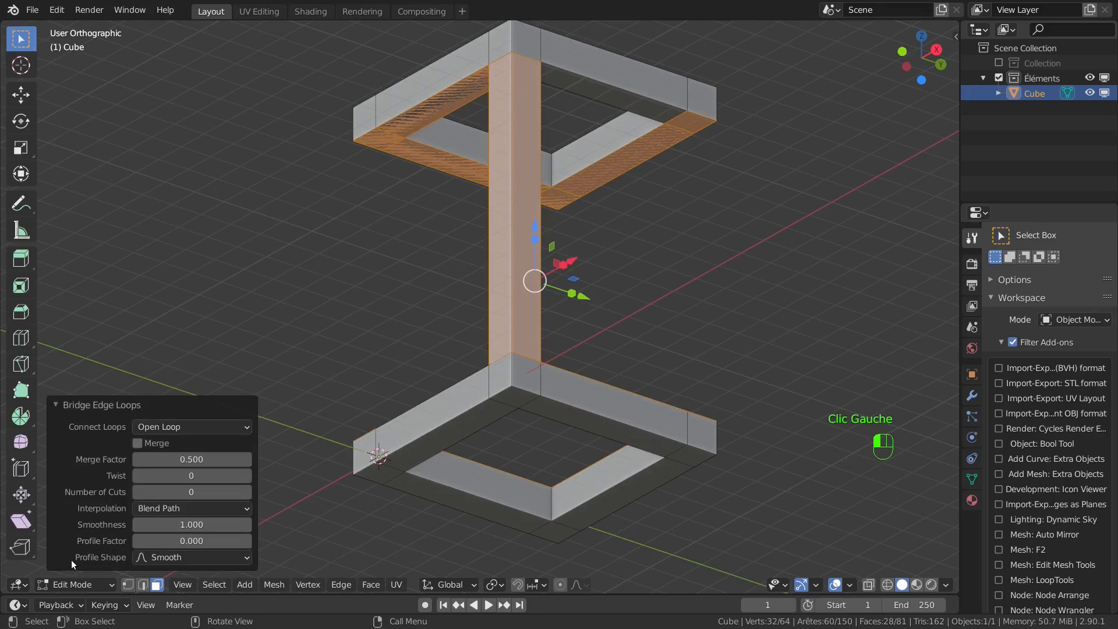
left_click(172, 428)
left_click(170, 478)
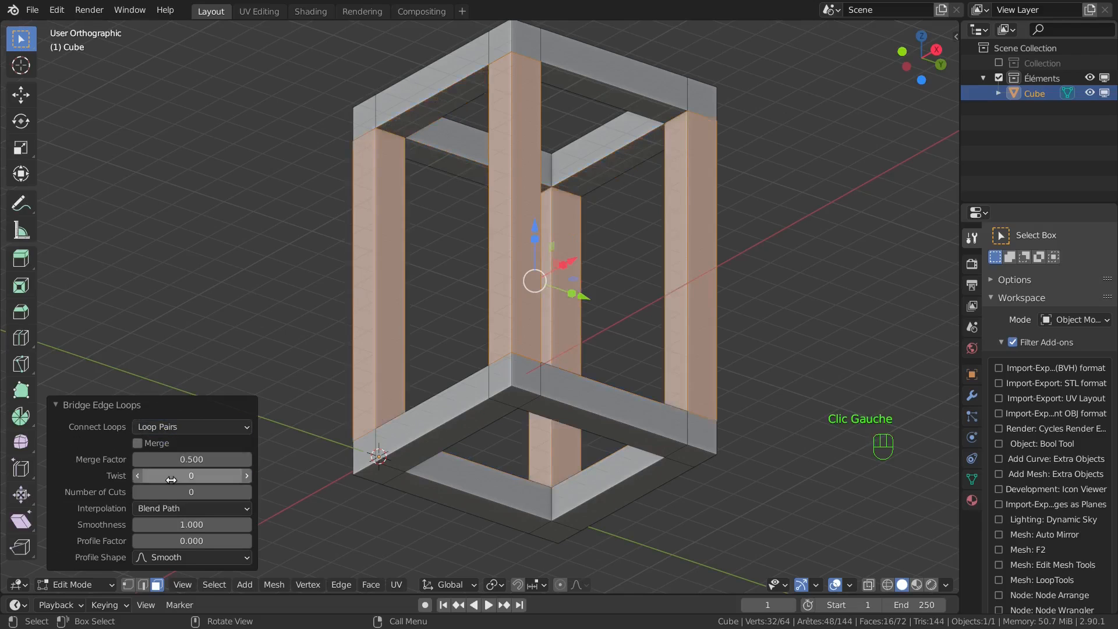
In front view, select the whole mesh and rotate it 25° around the global Z axis.
middle_click_drag(289, 324, 350, 398)
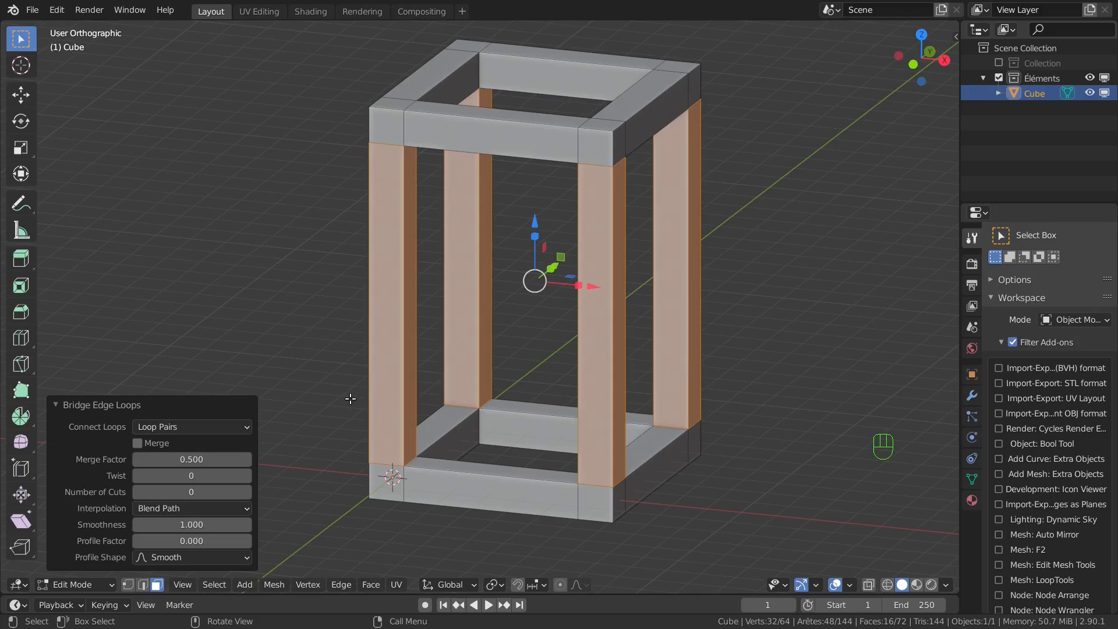
key("KP_1")
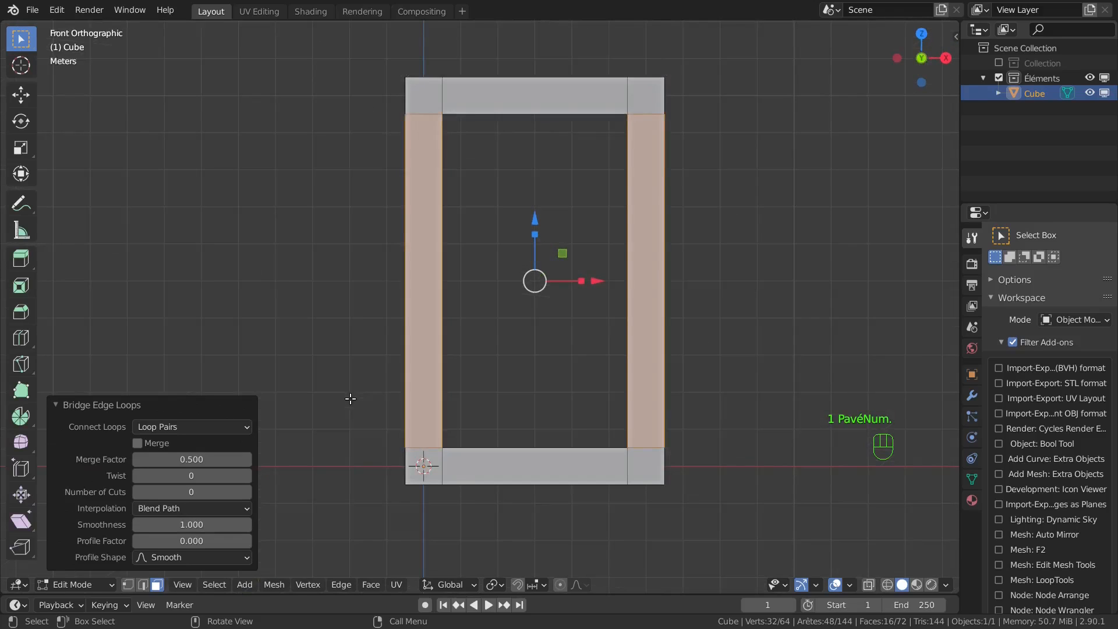
key("a")
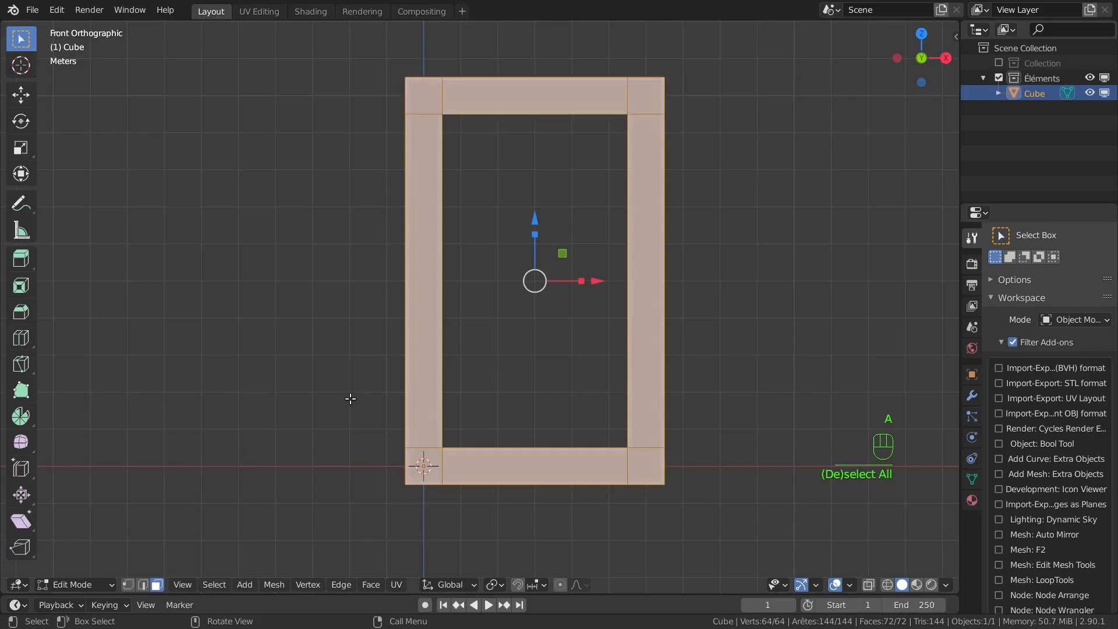
key("r")
key("z")
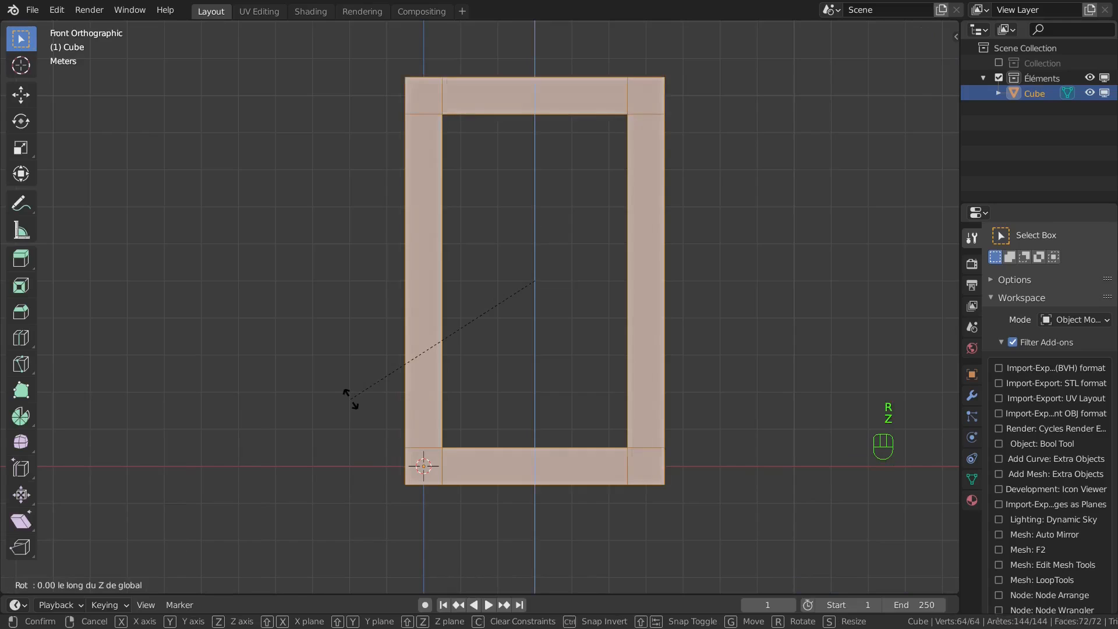
key("KP_2")
key("KP_5")
key("KP_Enter")
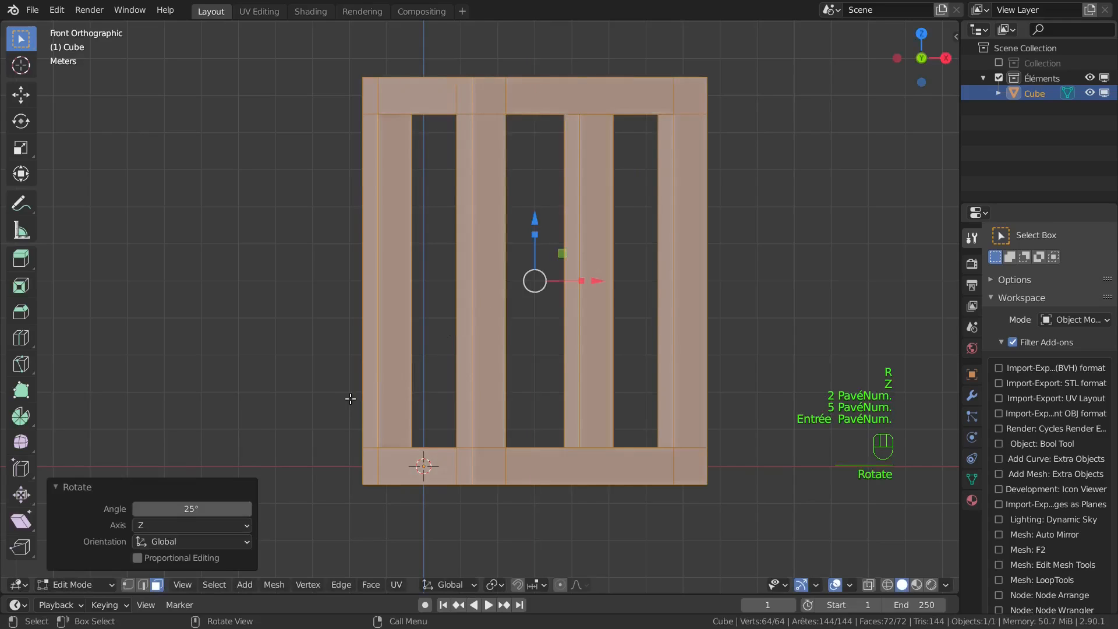
Duplicate the rear pillar's two outer vertical edges about 4.2 m up along Z and separate the copies into their own object.
left_click(261, 337)
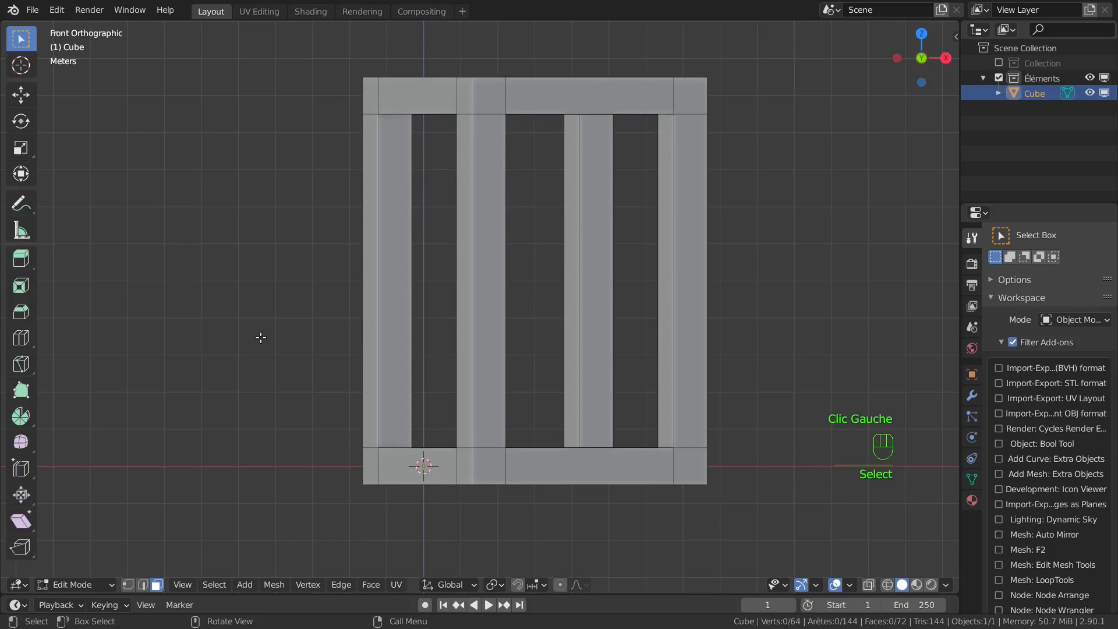
scroll(261, 338, "down", 1)
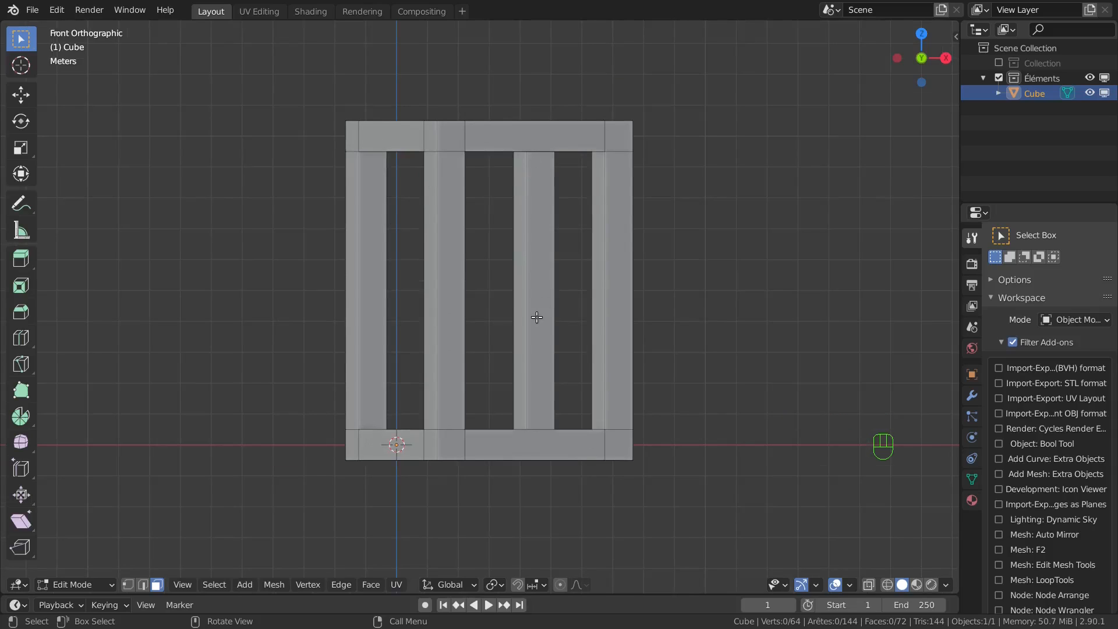
key("2")
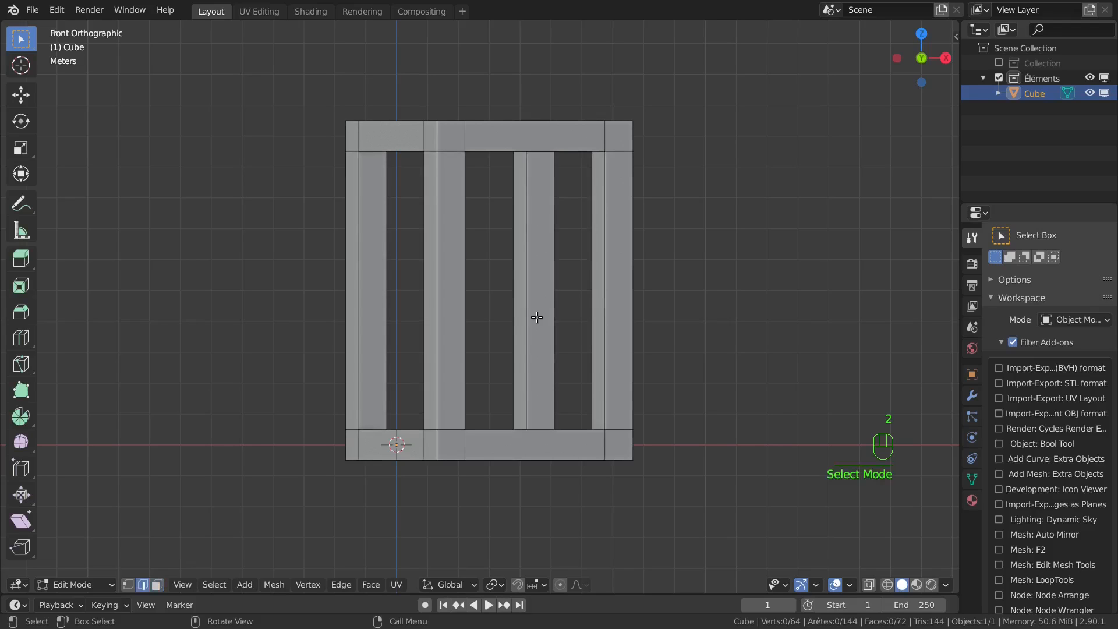
left_click(511, 318)
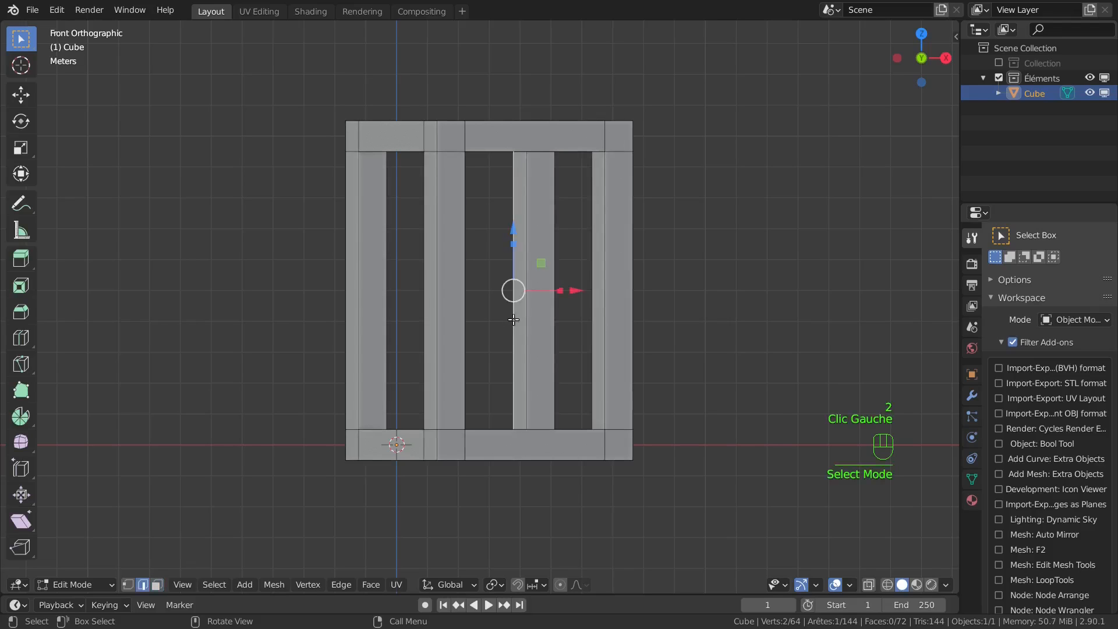
left_click(553, 332, "shift")
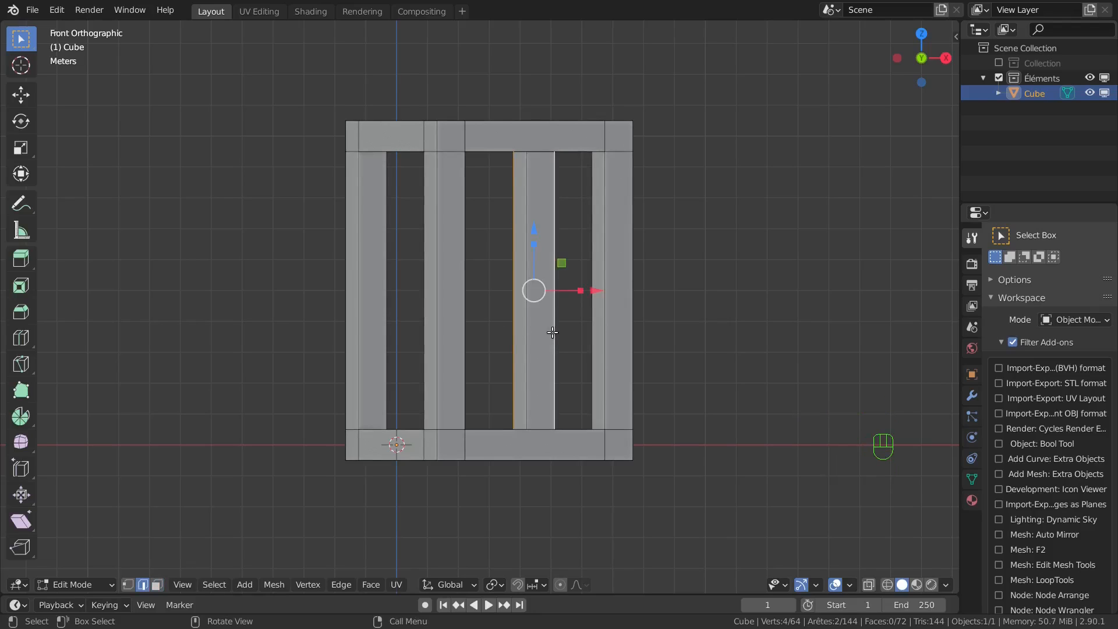
key("shift+d")
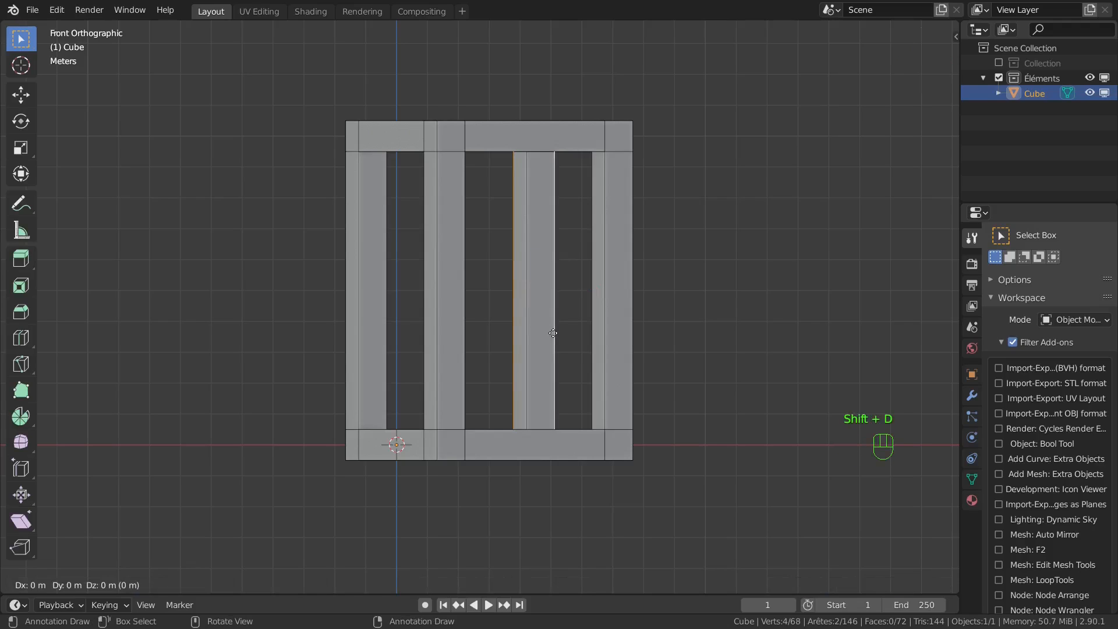
key("z")
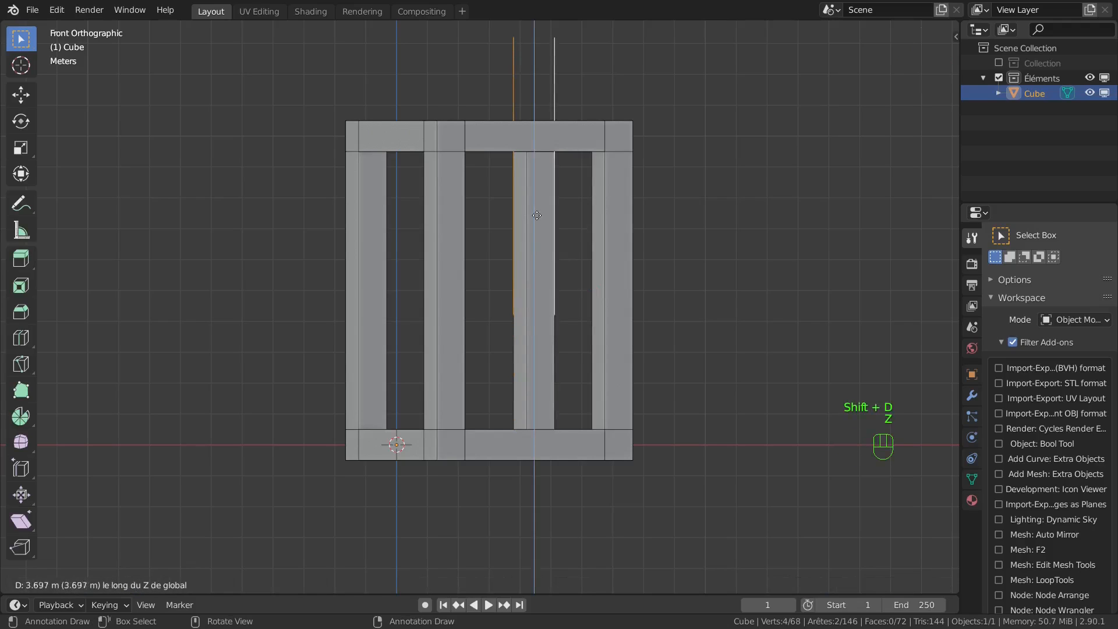
left_click(533, 202)
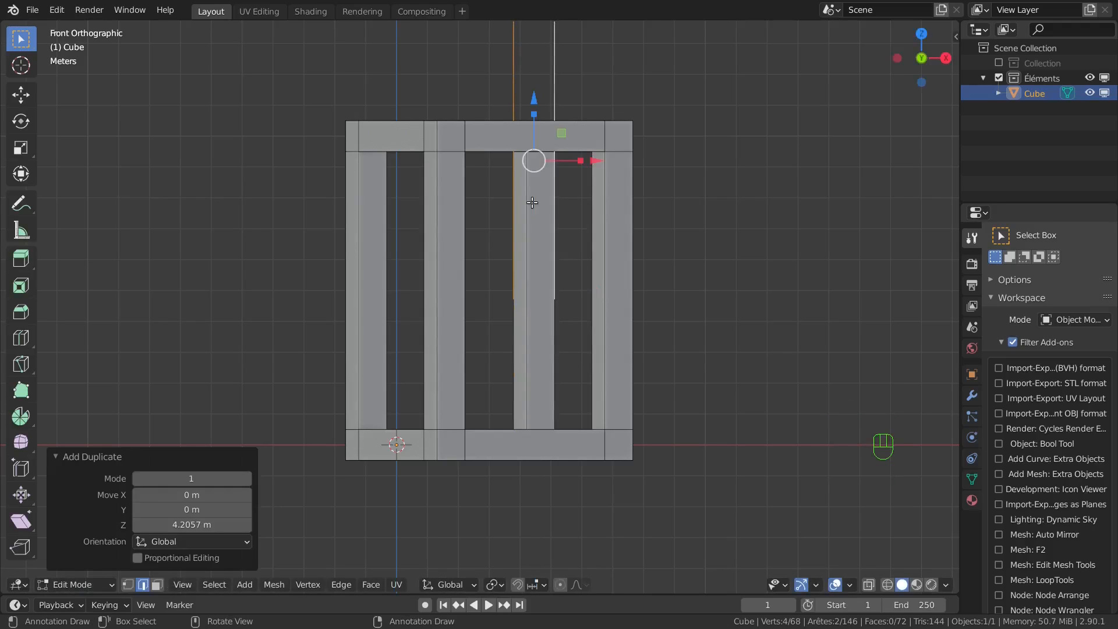
key("p")
left_click(532, 204)
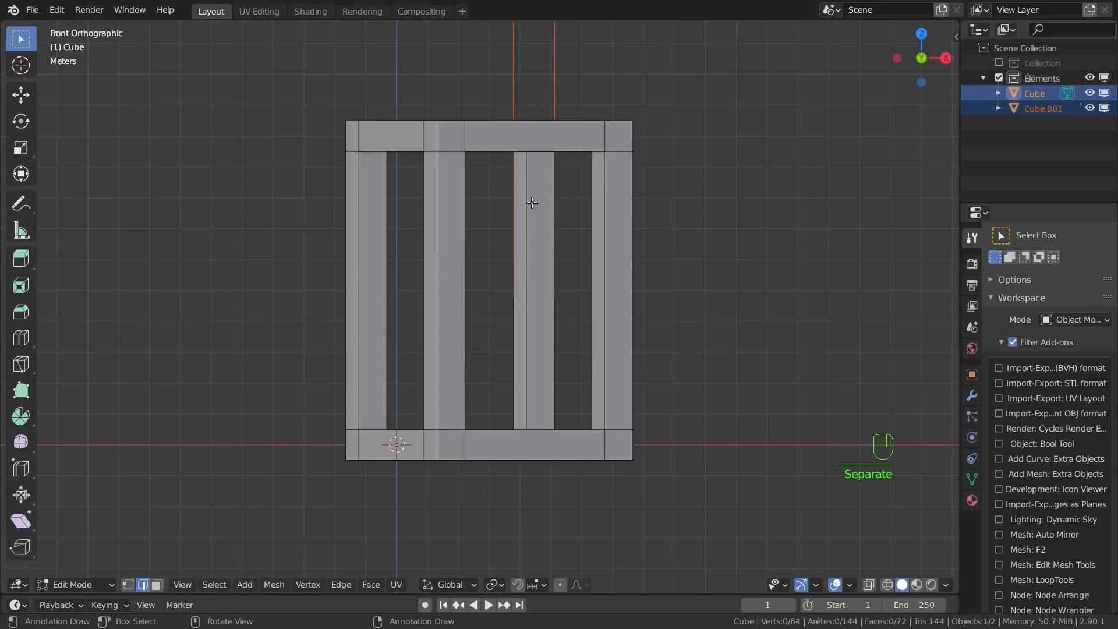
Hide the two upper beams that meet at the rear pillar, selecting all their lengthwise edges in X-ray display.
middle_click_drag(529, 204, 499, 280)
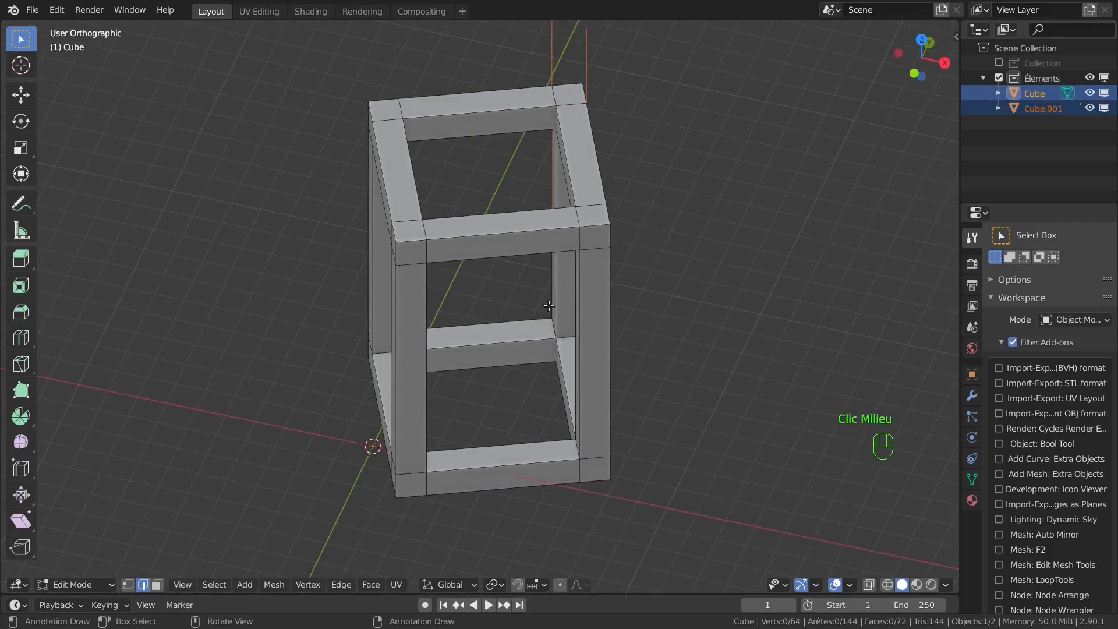
left_click(868, 585)
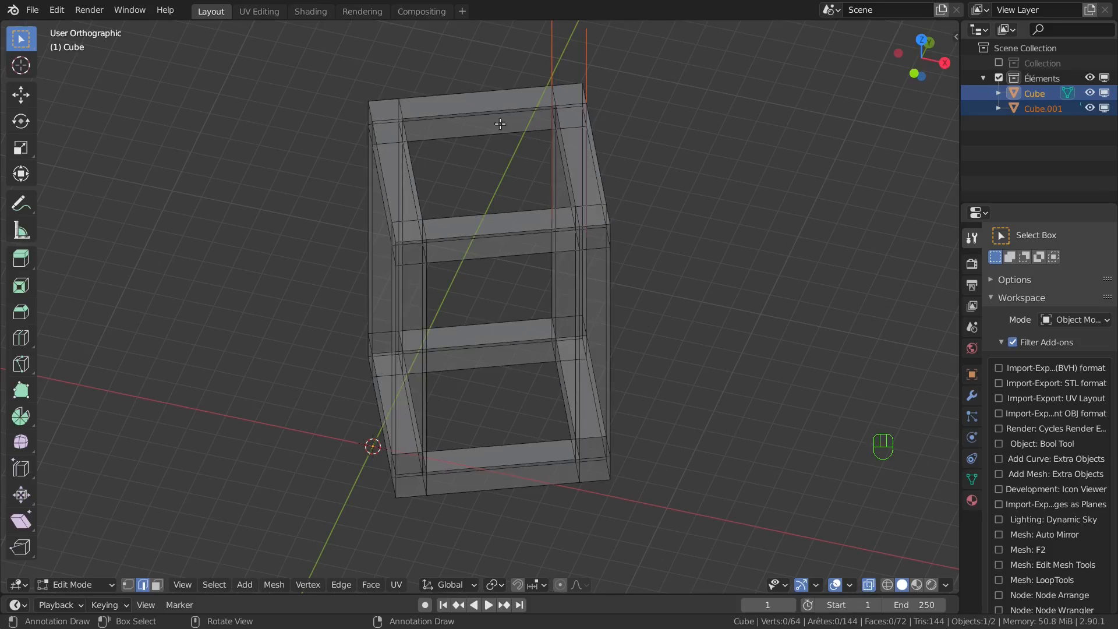
left_click_drag(452, 63, 474, 146)
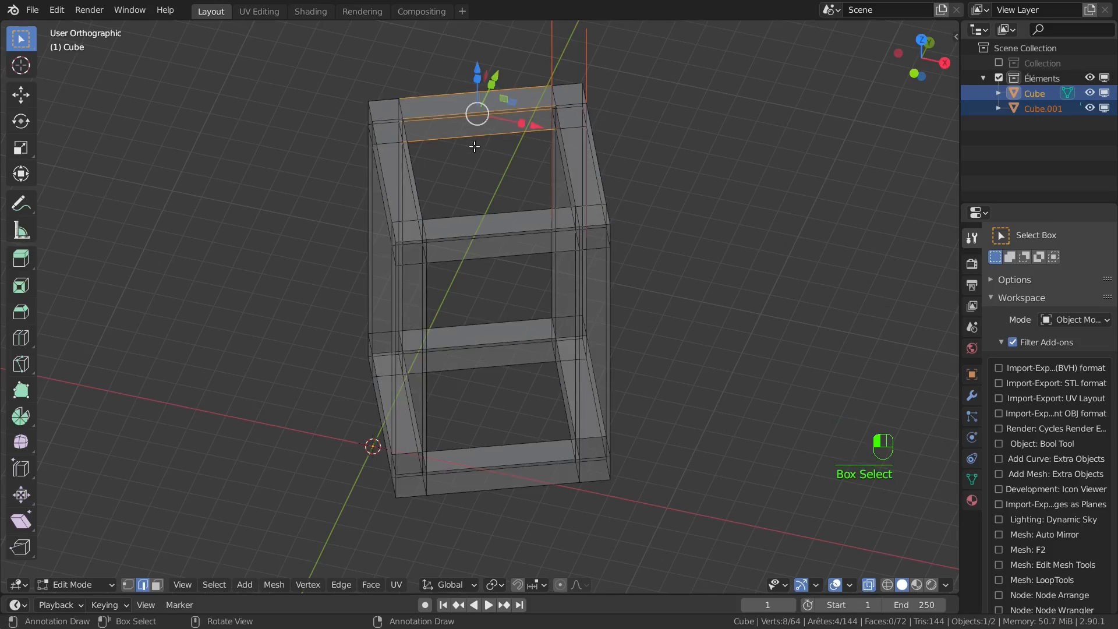
key("h")
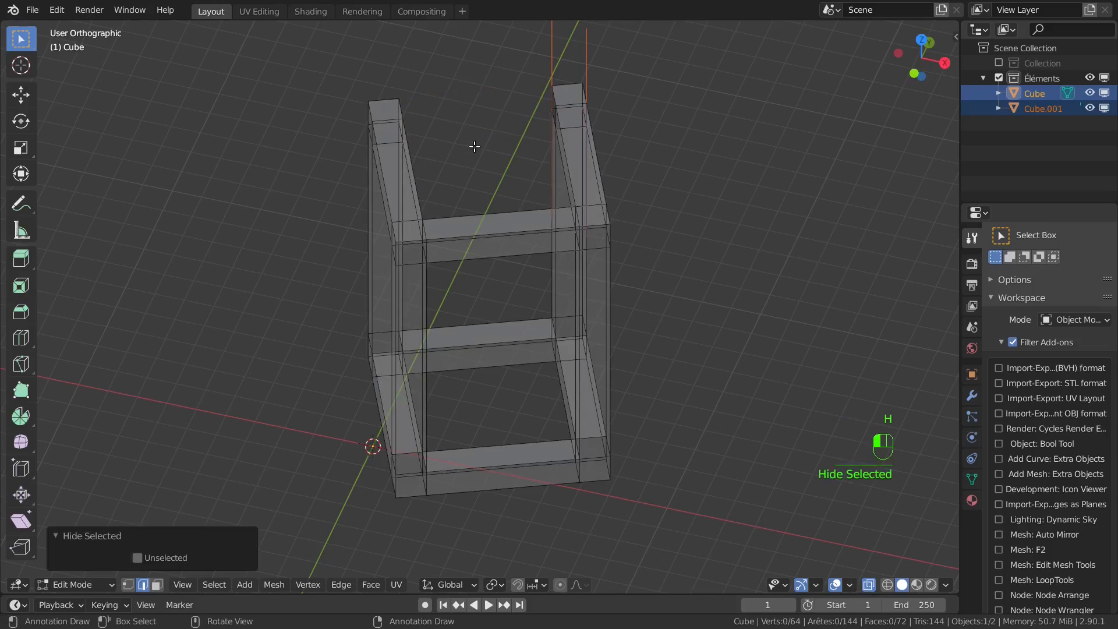
middle_click_drag(487, 187, 543, 101)
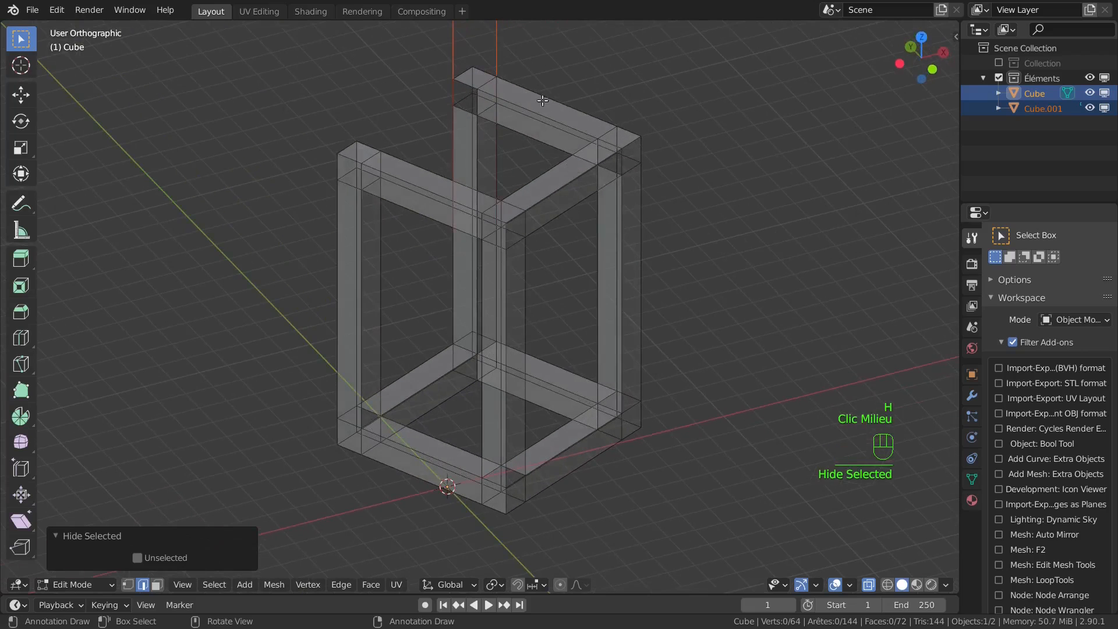
left_click_drag(541, 75, 548, 154)
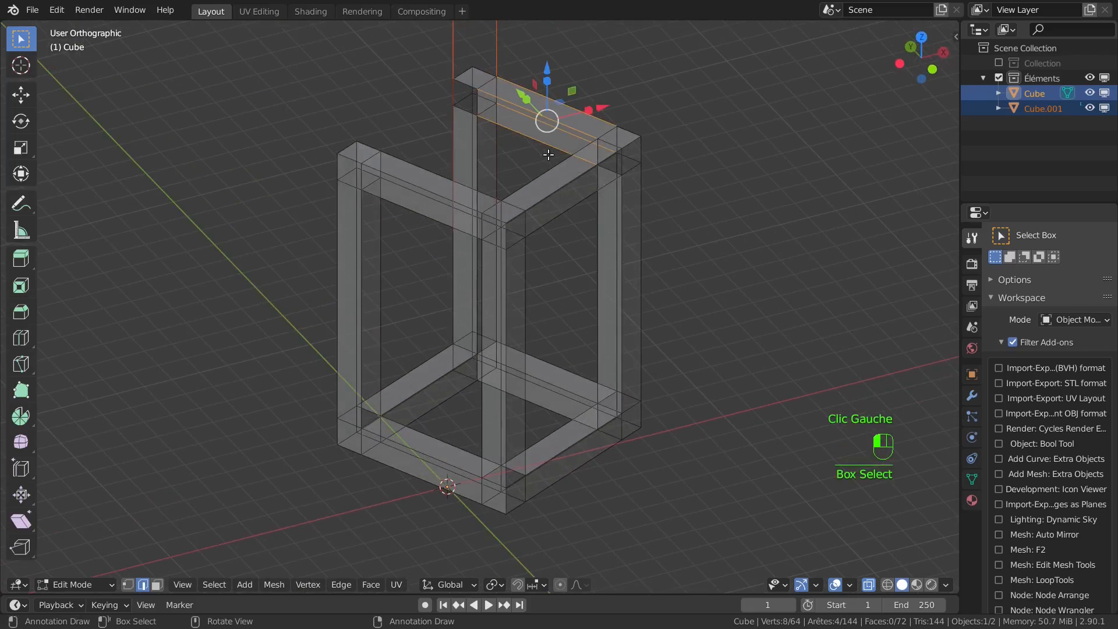
key("h")
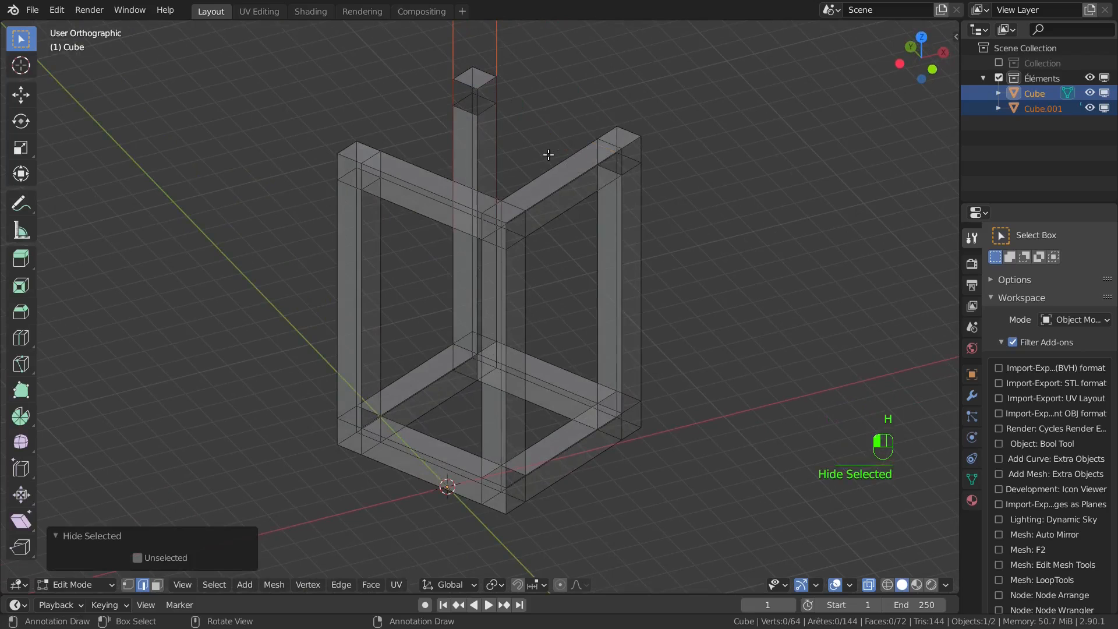
In solid front view, cut the front upper beam with Knife Project using the separated edges, with Cut through enabled.
key("KP_1")
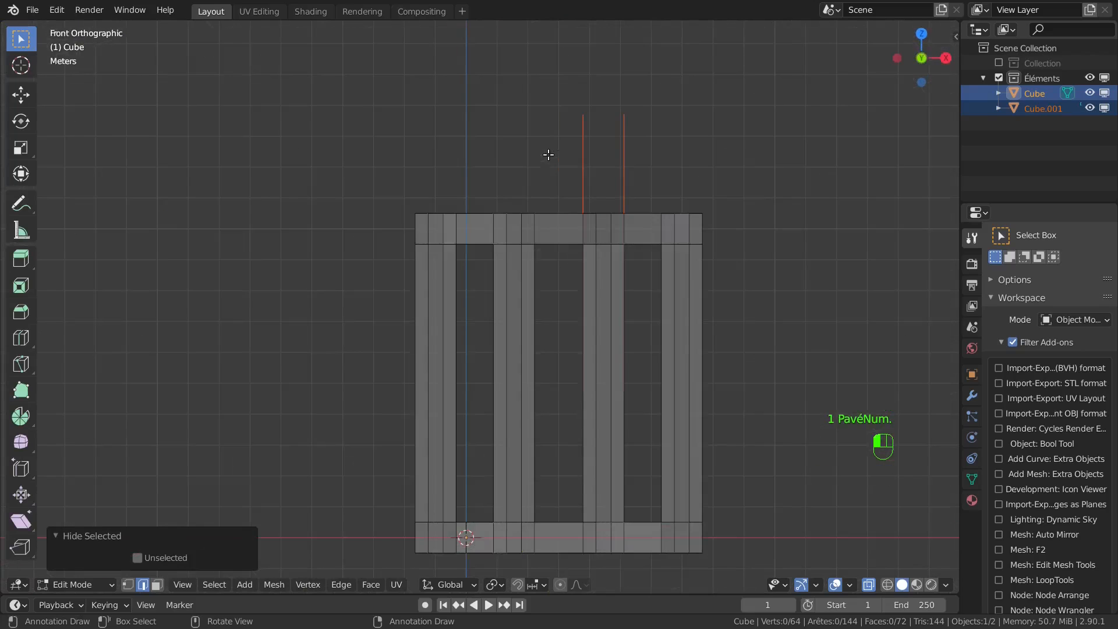
middle_click_drag(689, 323, 683, 232, "shift")
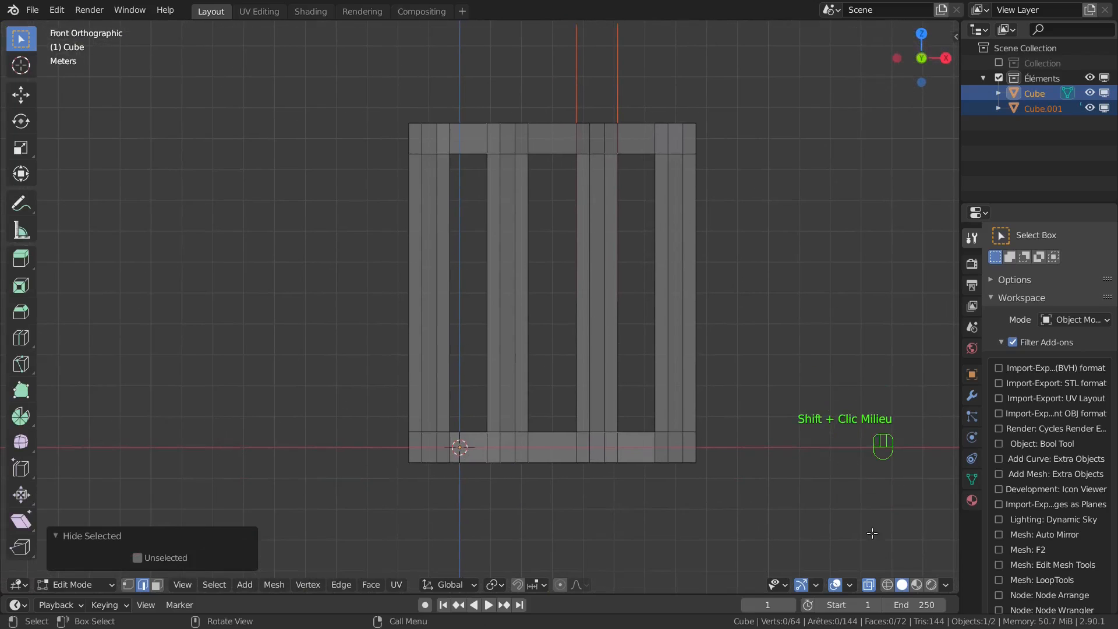
left_click(868, 585)
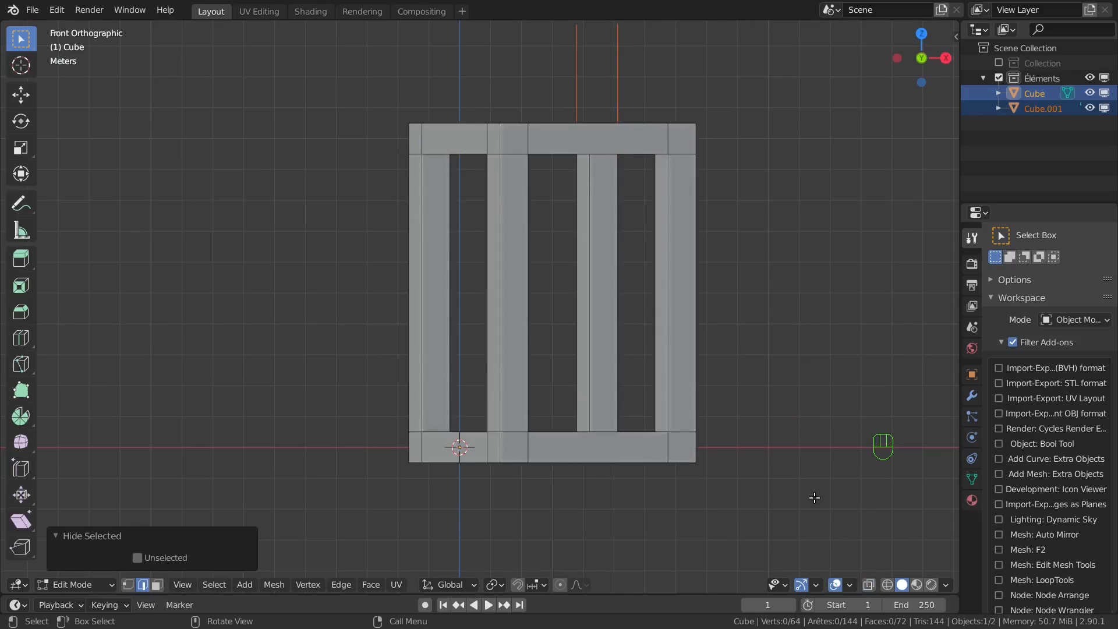
key("Tab")
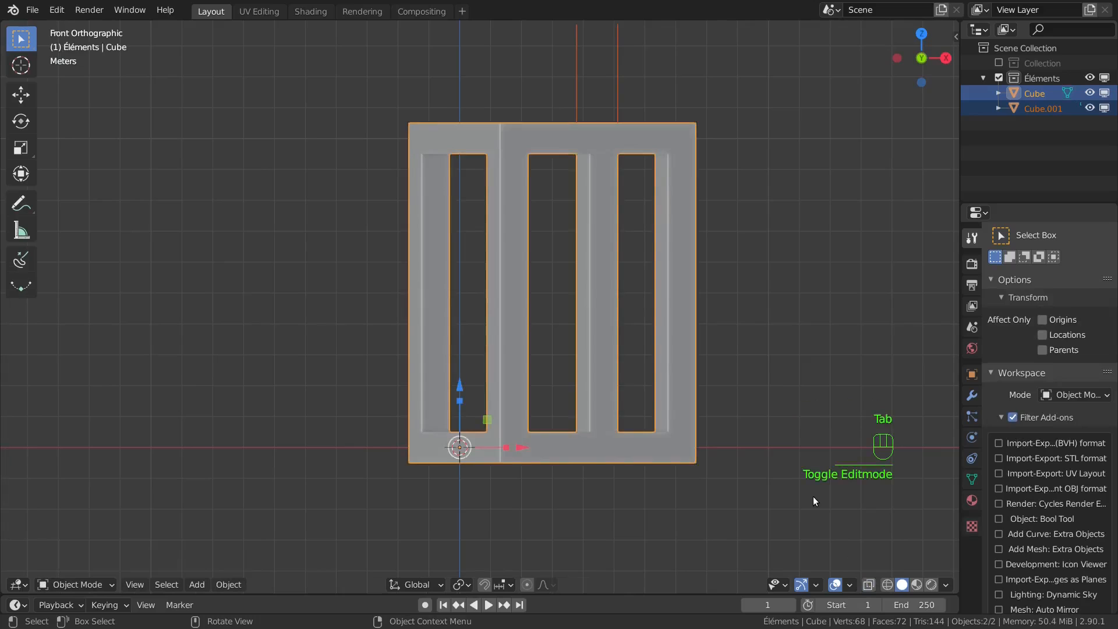
key("Tab")
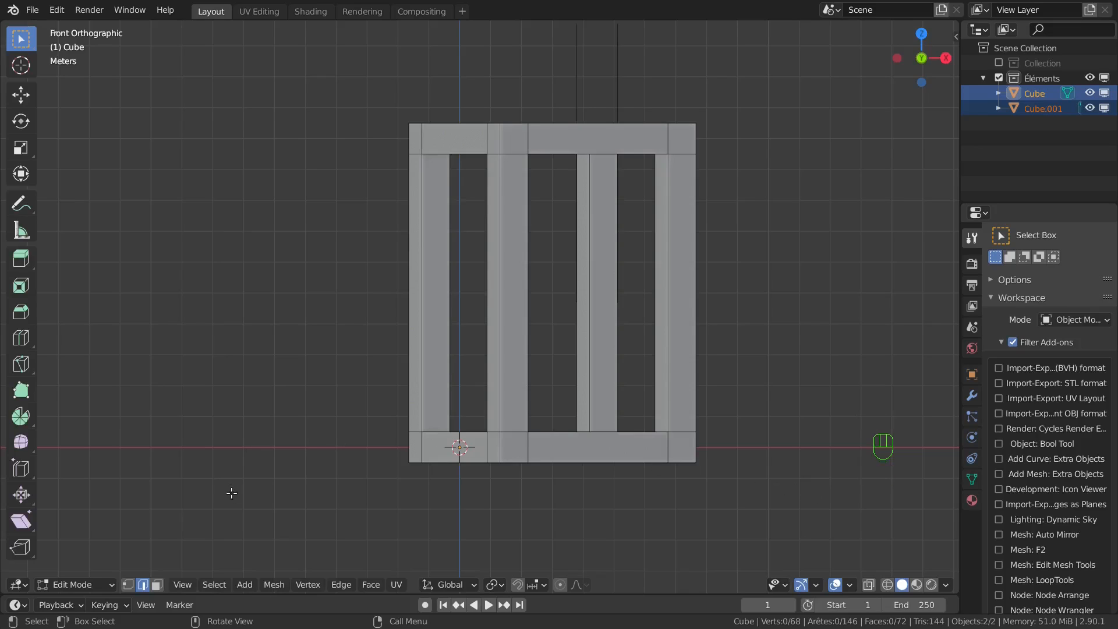
left_click(272, 586)
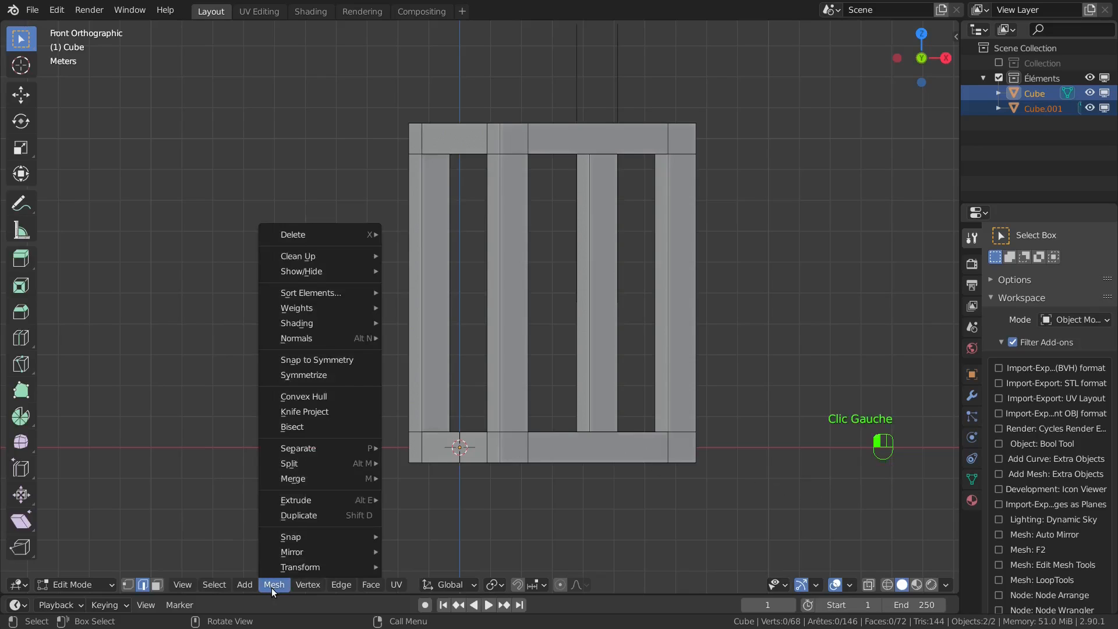
left_click(310, 412)
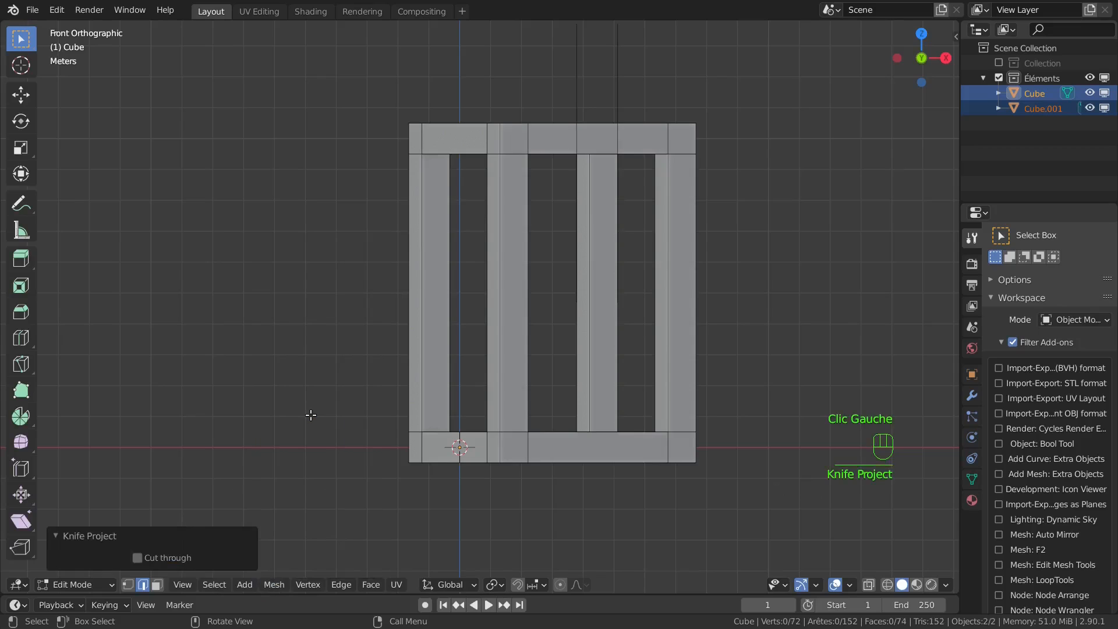
left_click(138, 558)
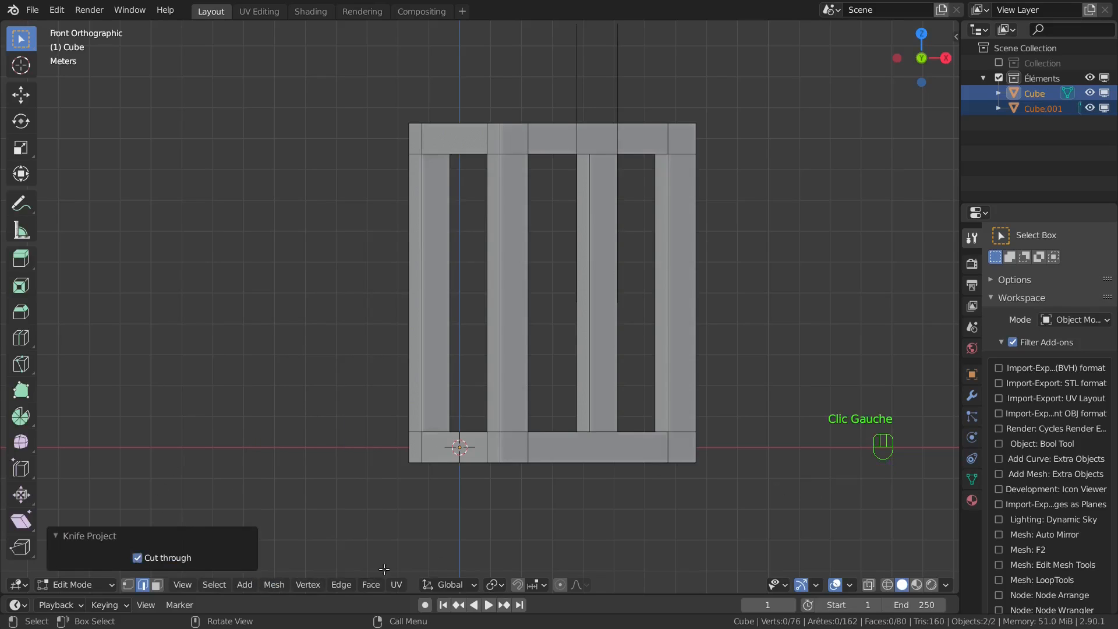
Delete the edges of the middle section between the two new cuts in the front upper beam.
middle_click_drag(750, 172, 720, 254)
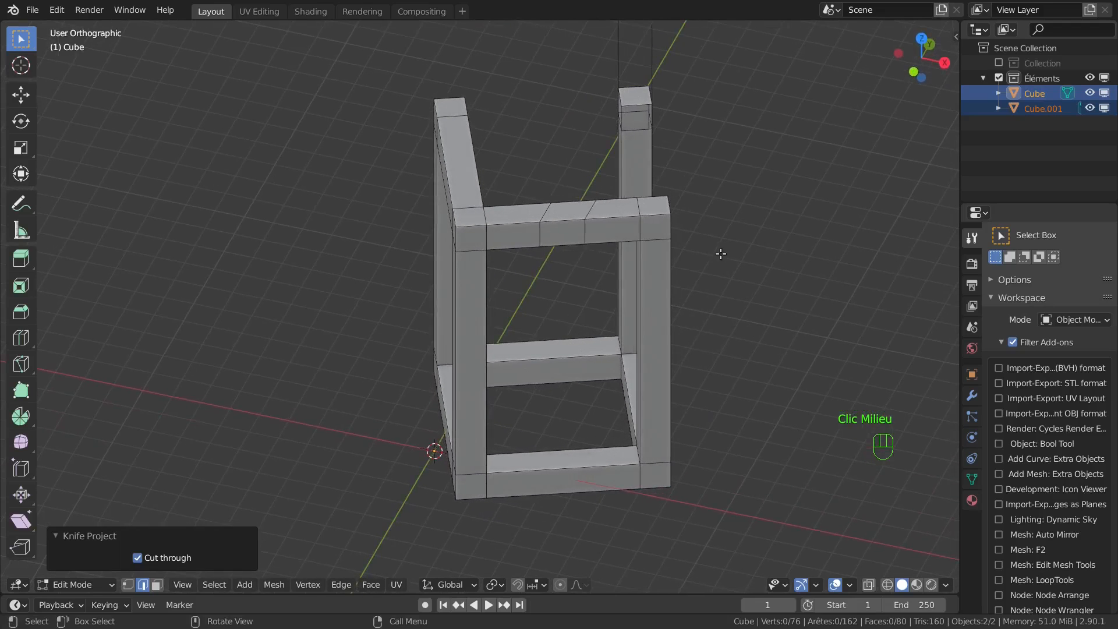
left_click(868, 584)
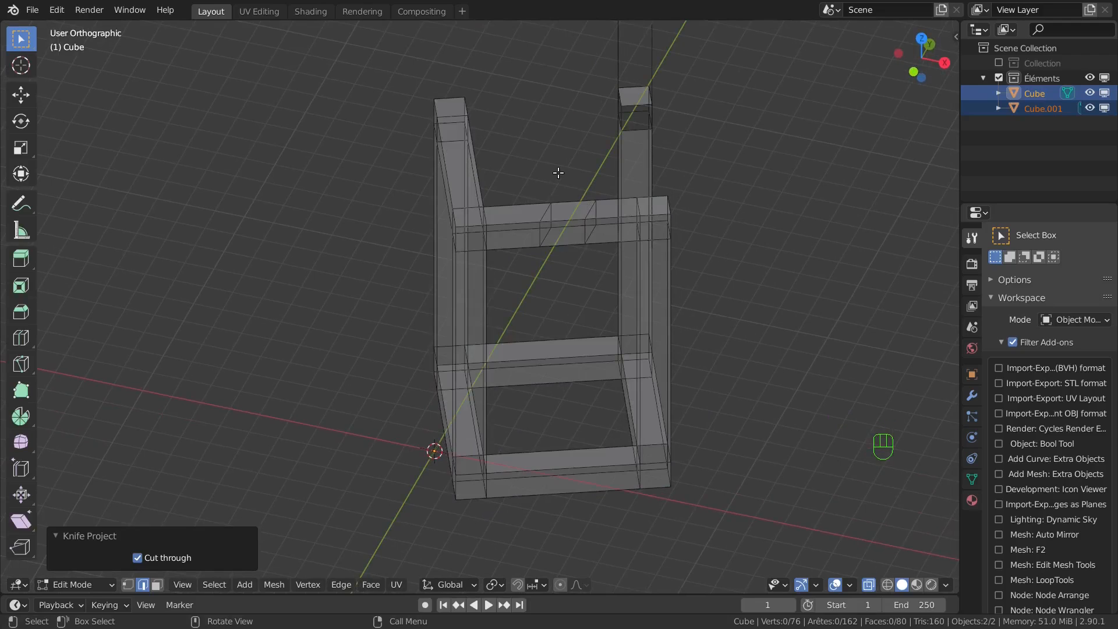
left_click_drag(559, 174, 573, 270)
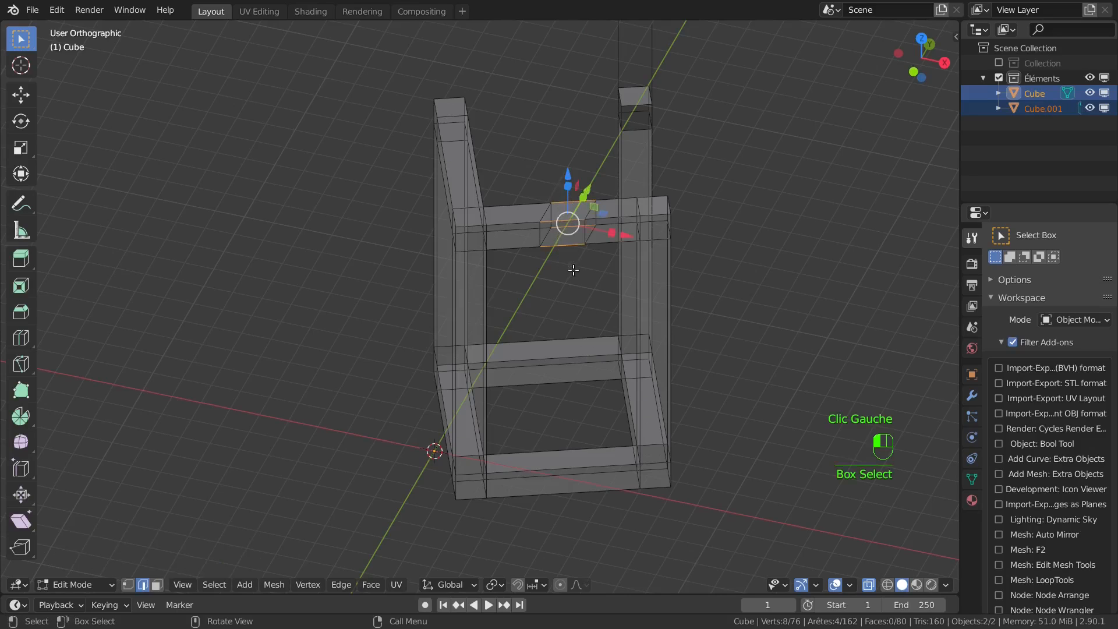
key("x")
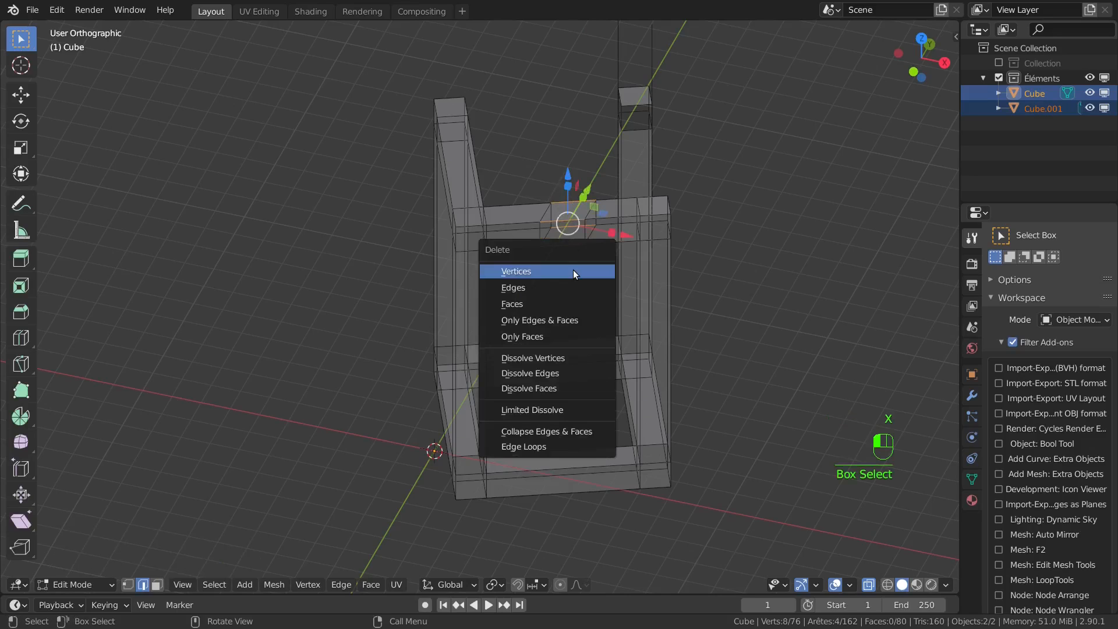
left_click(567, 287)
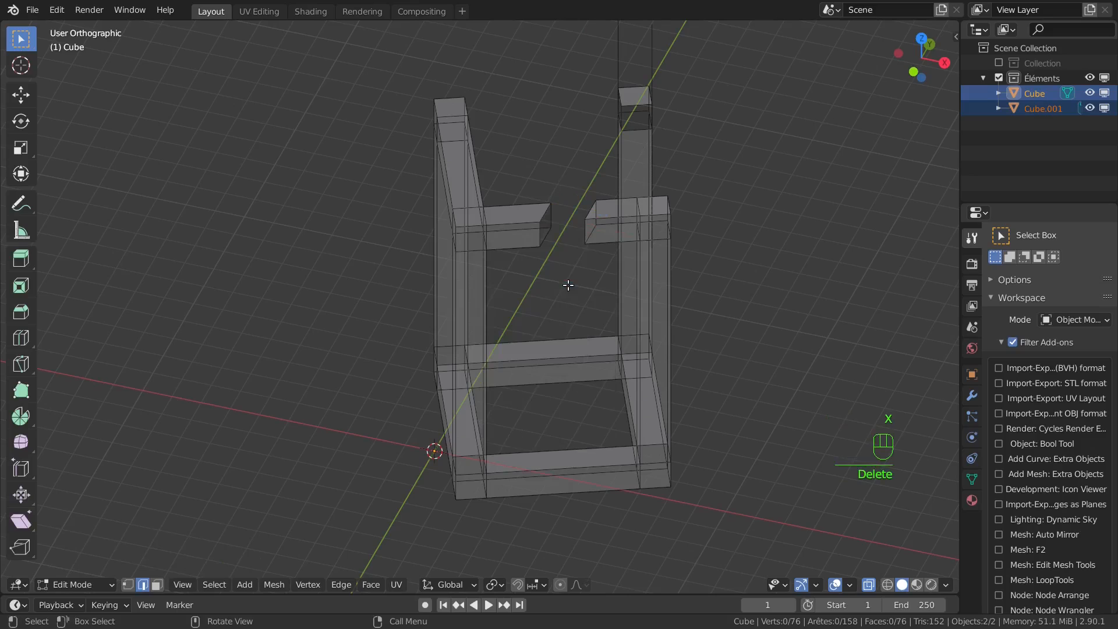
Fill both open ends of the split front upper beam with faces and return to solid display.
left_click_drag(524, 186, 563, 256)
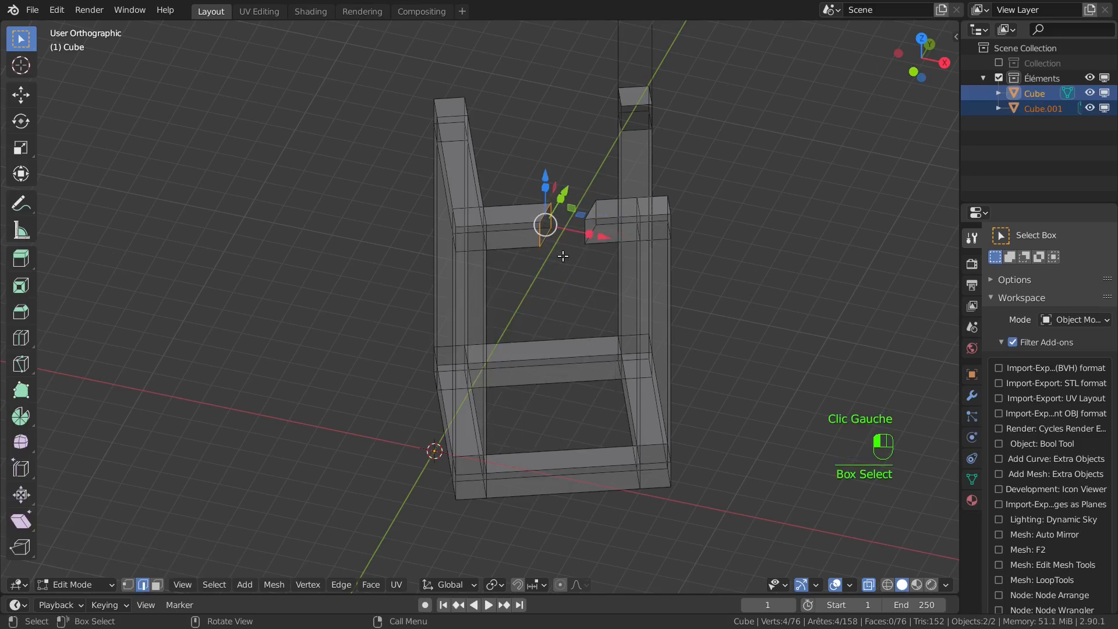
key("f")
left_click(585, 234)
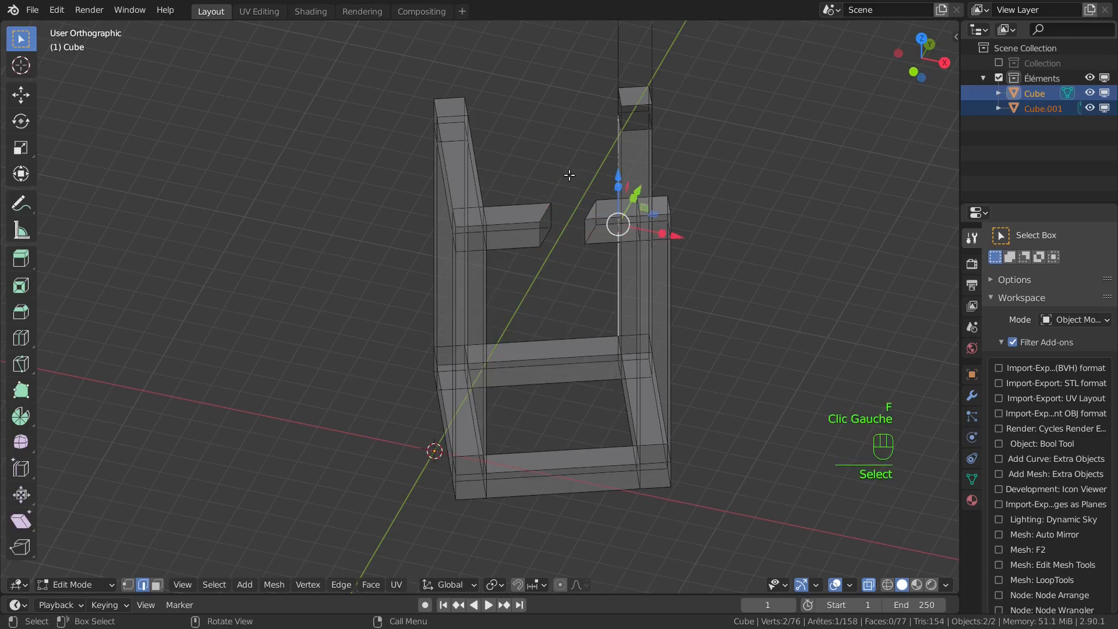
left_click_drag(569, 173, 603, 257)
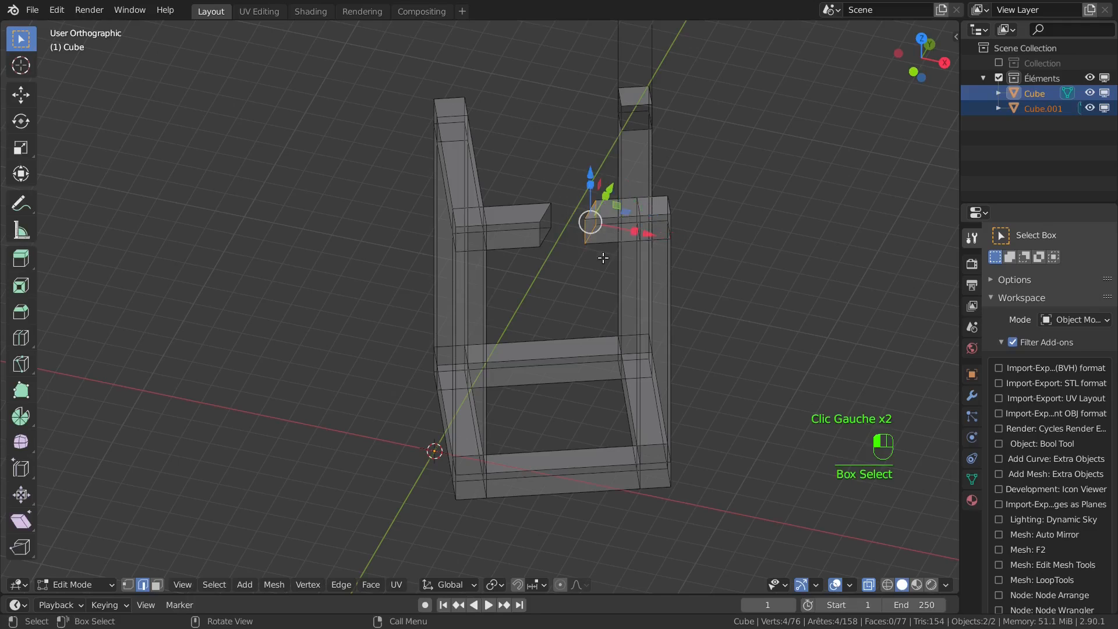
key("f")
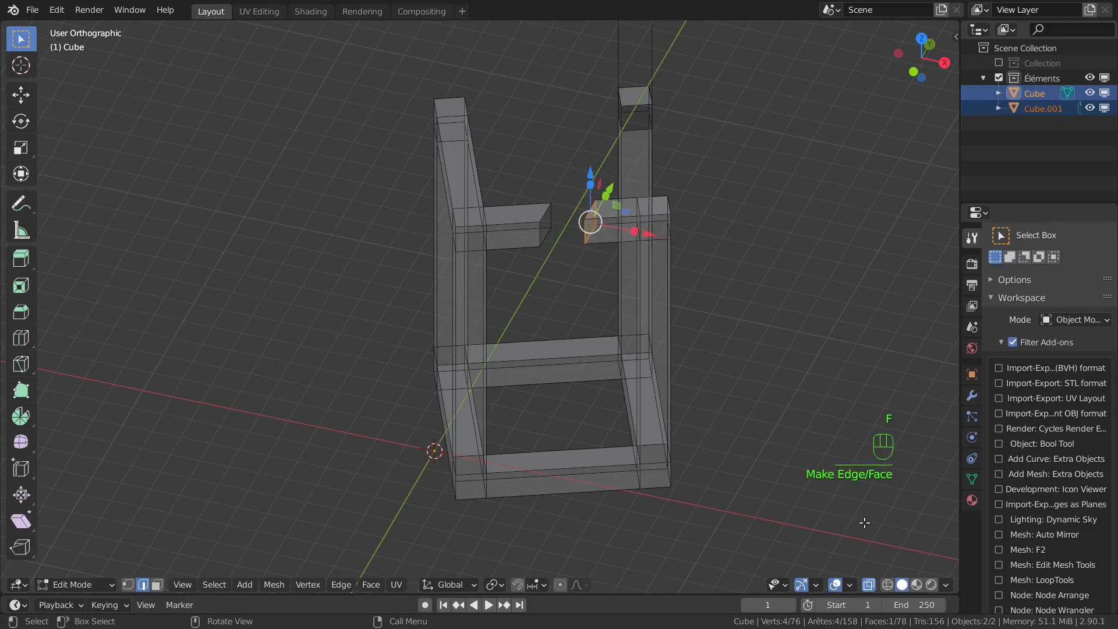
left_click(867, 587)
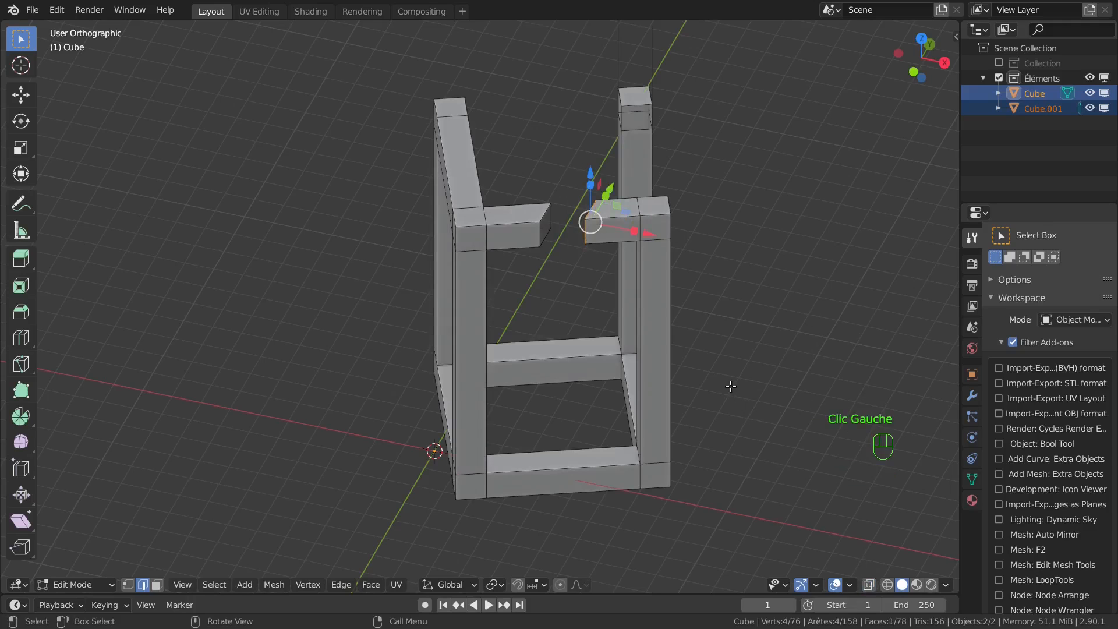
scroll(731, 386, "down", 1)
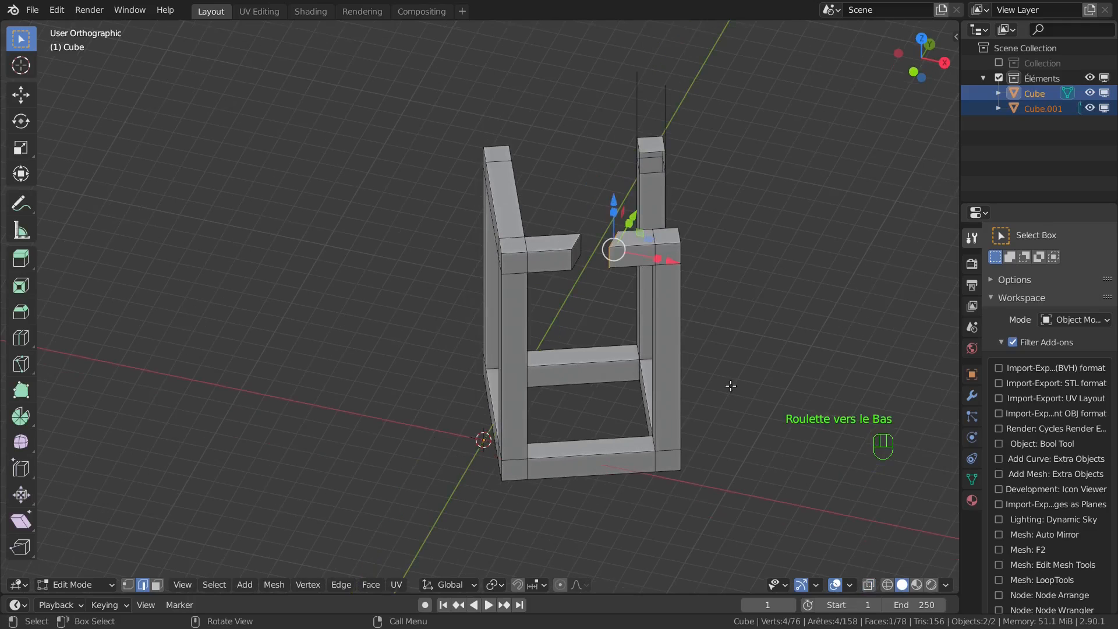
Reveal the hidden upper beams and delete the two loose vertical edges sticking up above the rear pillar.
key("alt+h")
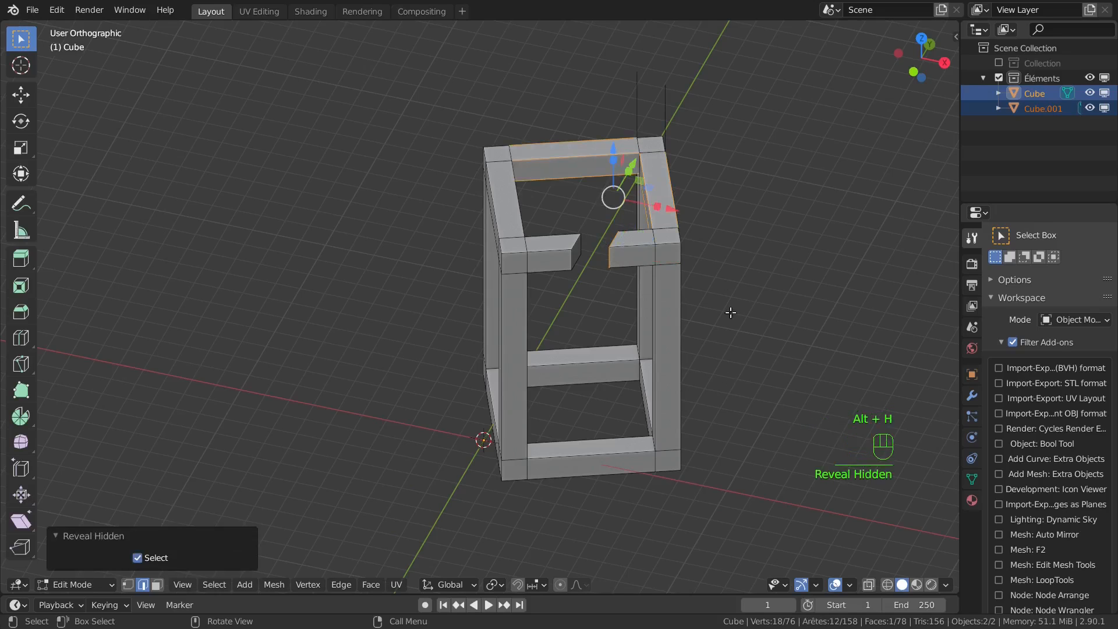
left_click_drag(599, 47, 694, 96)
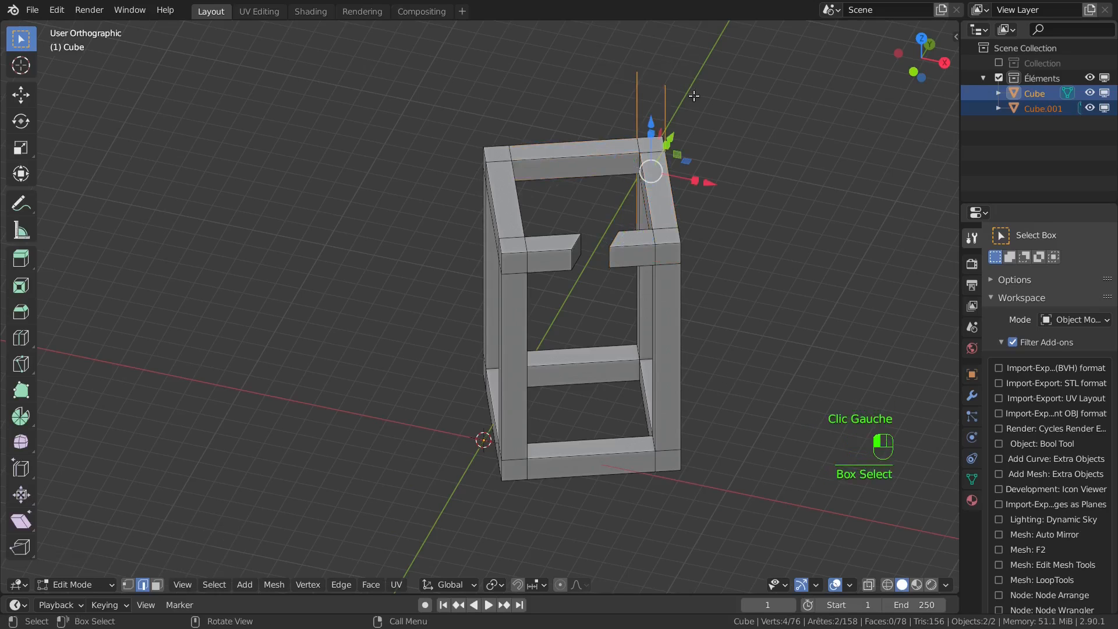
key("x")
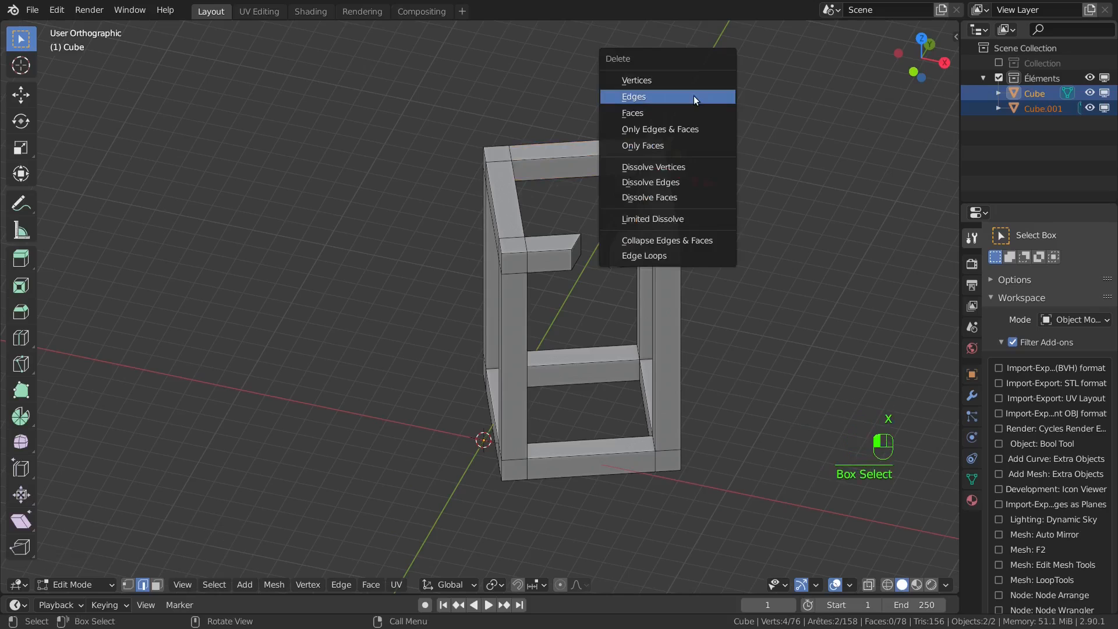
left_click(693, 96)
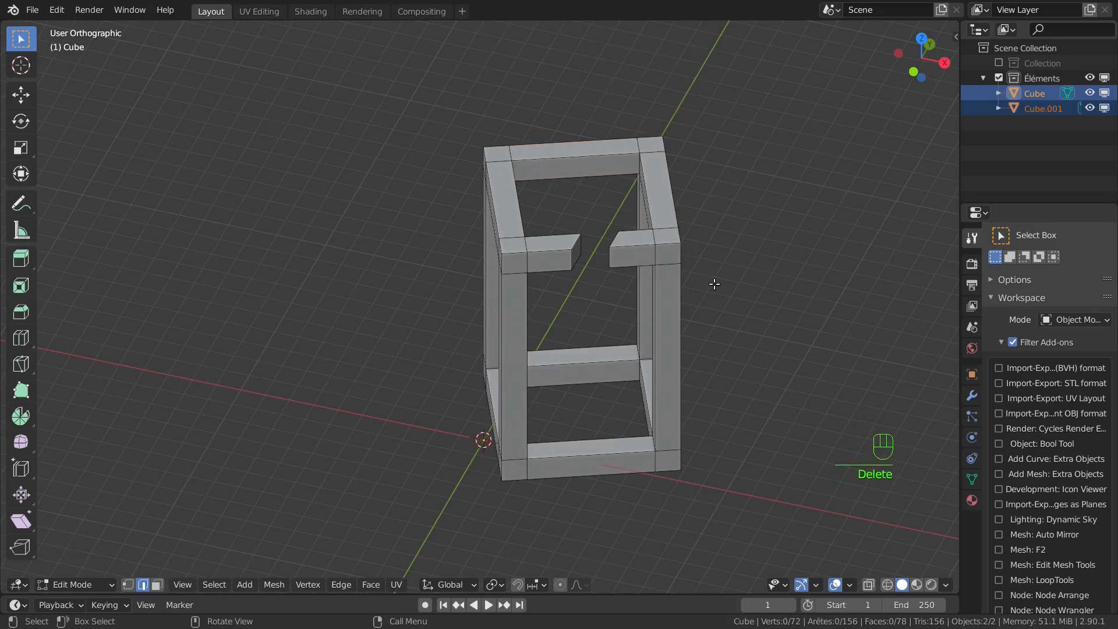
Align the view so the rear pillar passes in front of the gap, return to Object Mode and deselect everything.
key("KP_1")
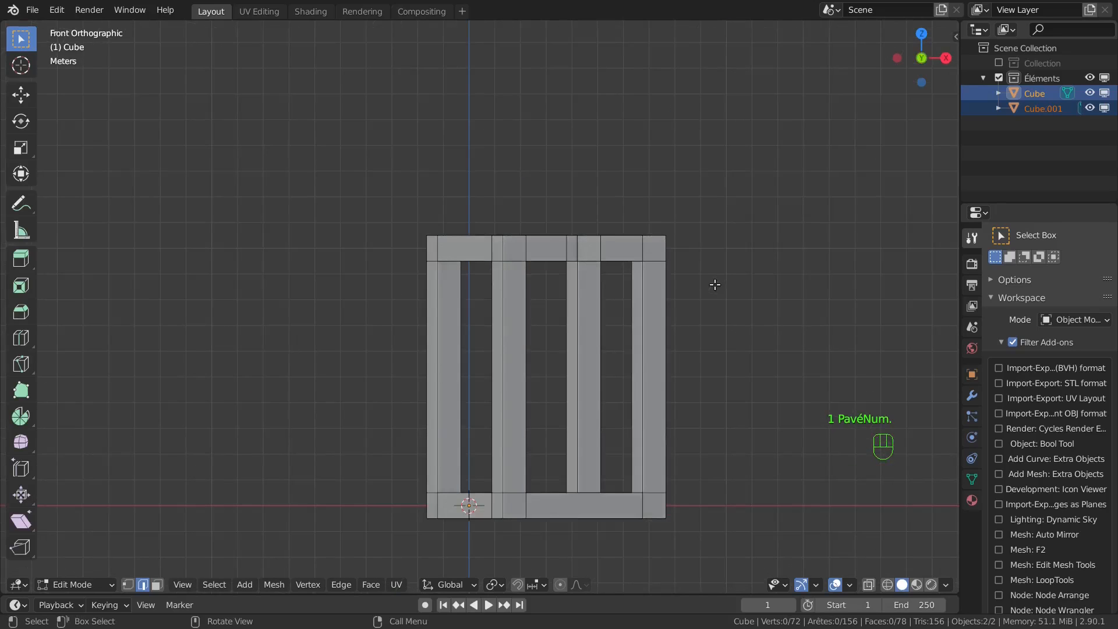
middle_click_drag(714, 284, 713, 257, "shift")
key("Tab")
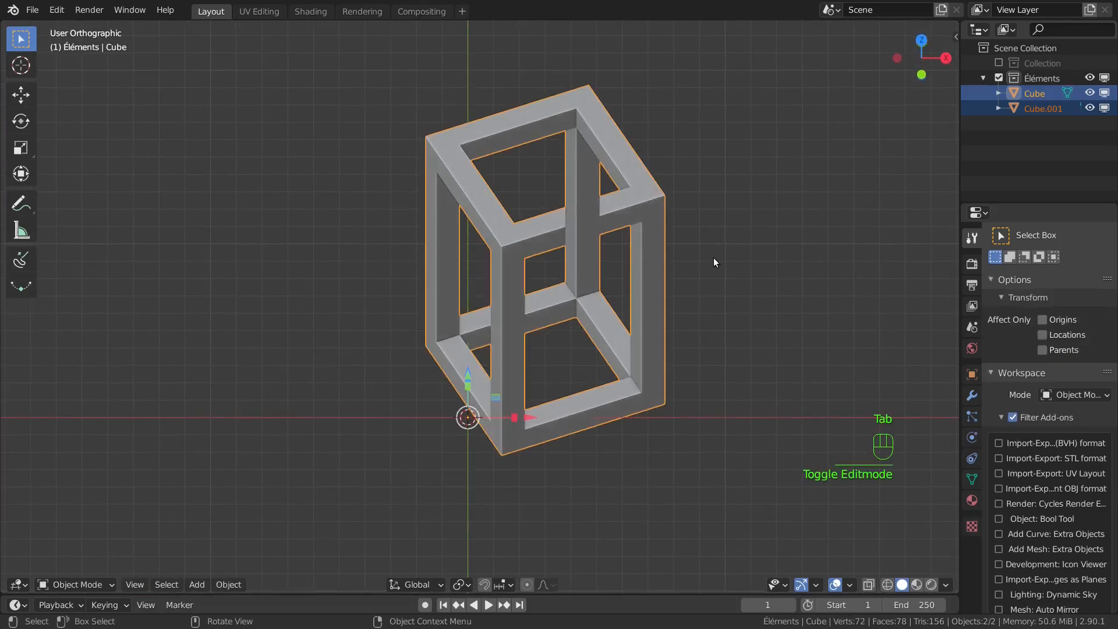
left_click(713, 263)
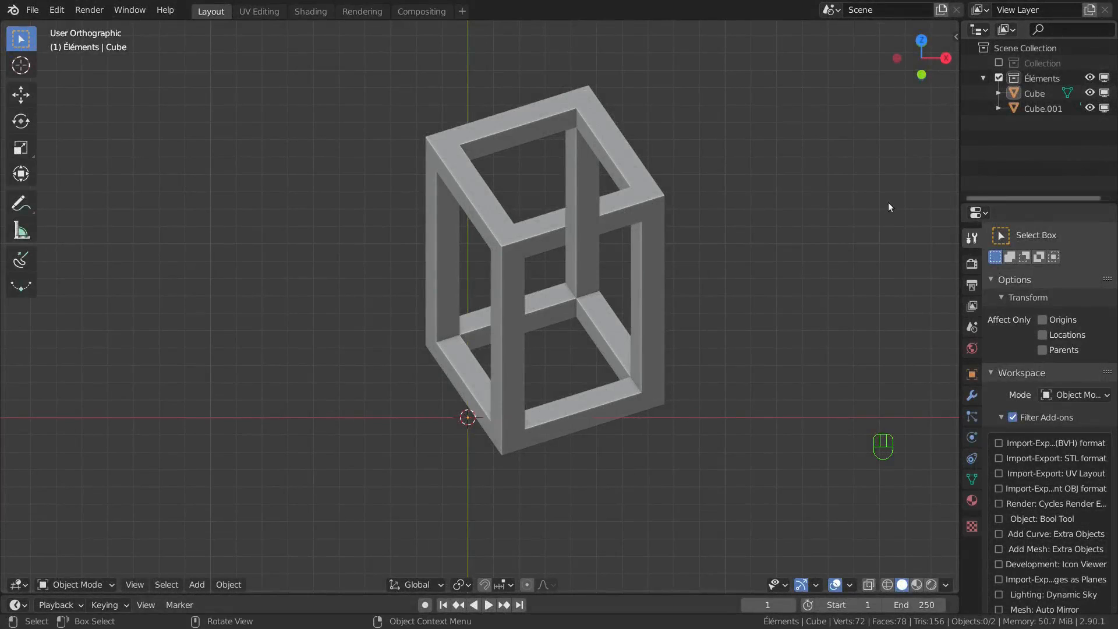
Hide the viewport overlays and make a viewport render image of the impossible frame, then return to the 3D view.
left_click(835, 585)
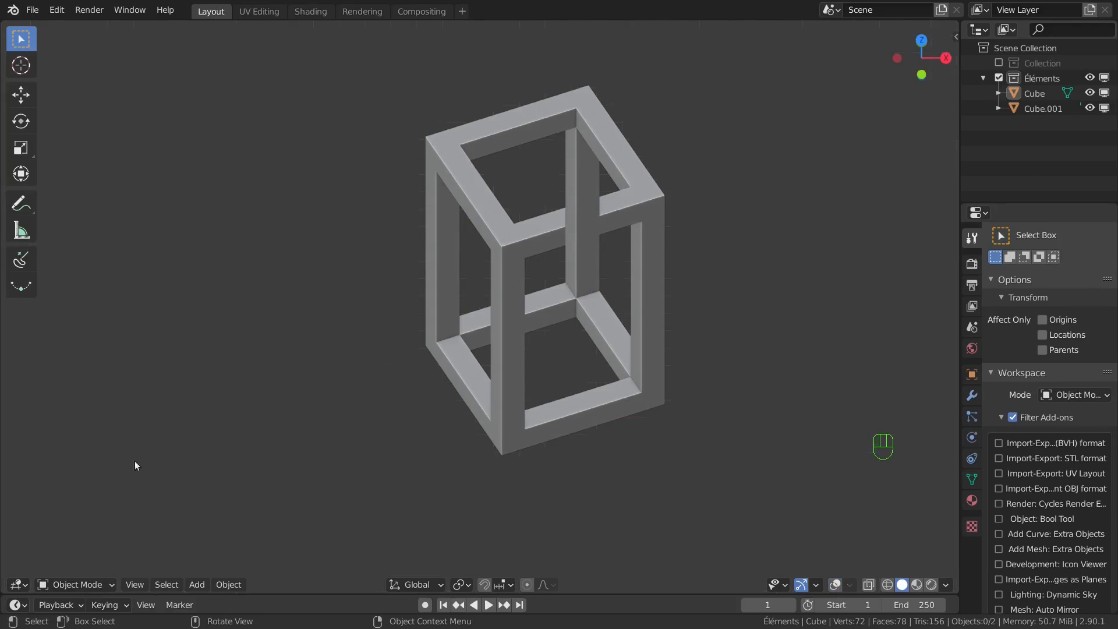
left_click(133, 585)
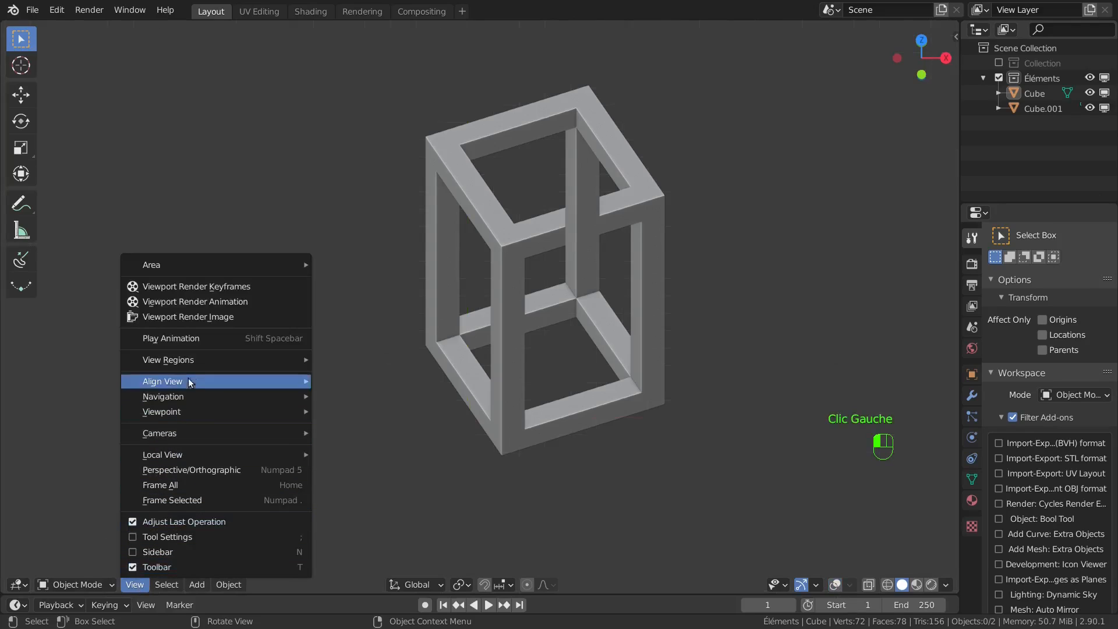
left_click(211, 318)
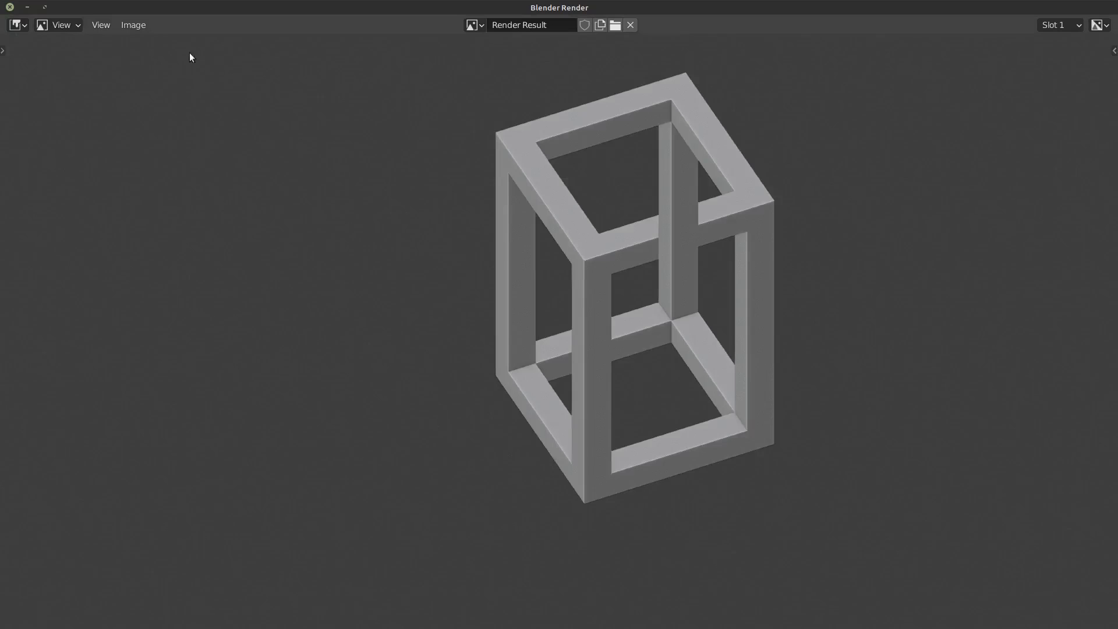
left_click(141, 26)
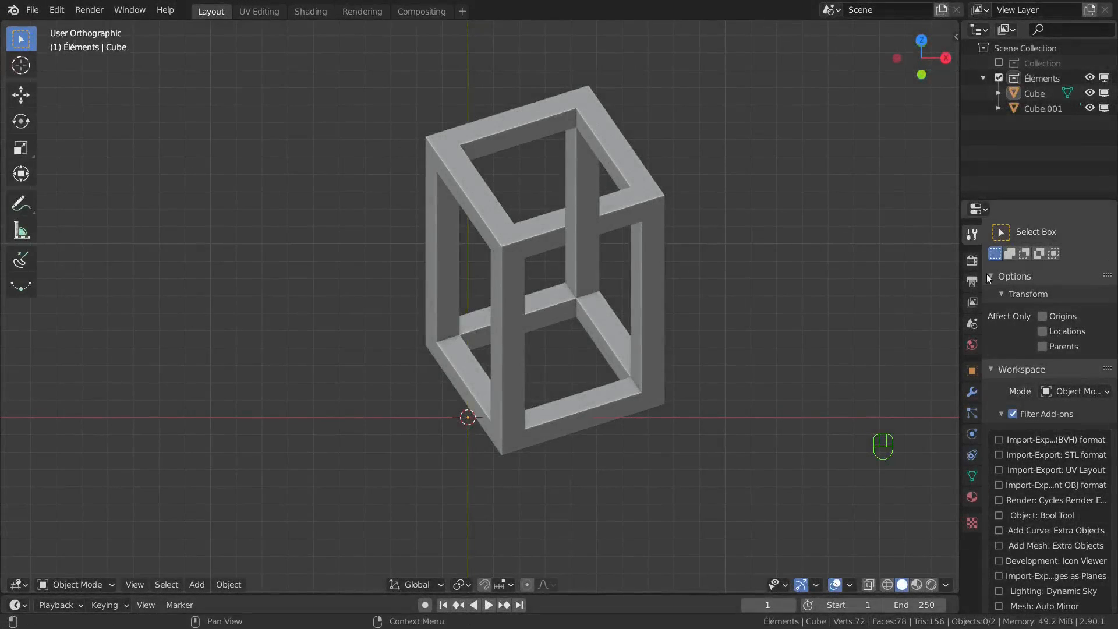
left_click(815, 273)
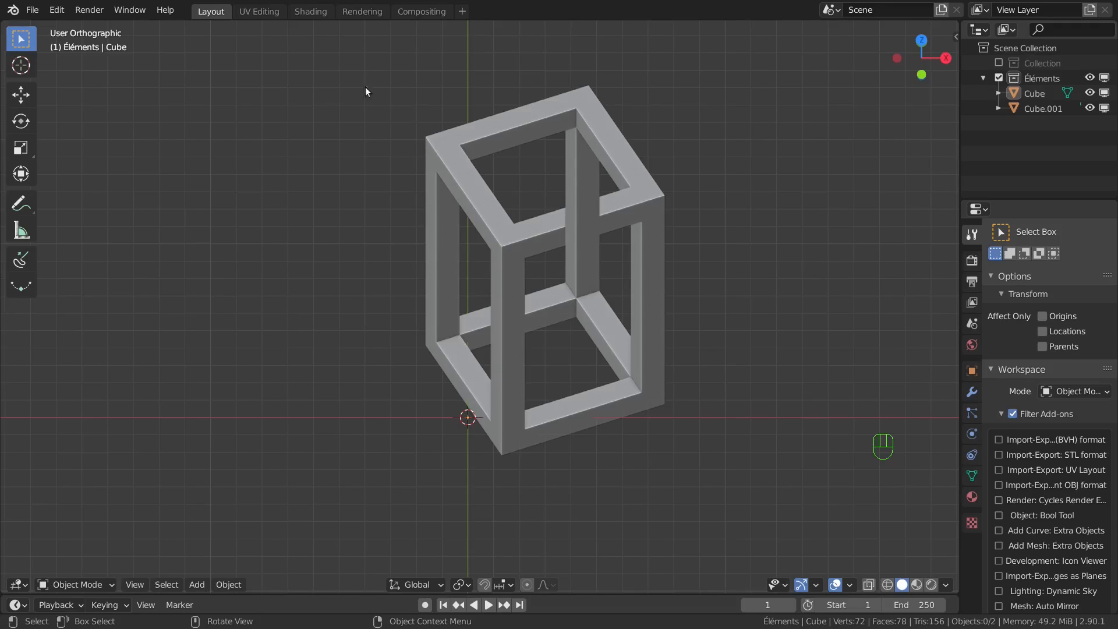
Open the Preferences window in the middle of the screen and show its Add-ons section.
left_click(57, 10)
key("F4")
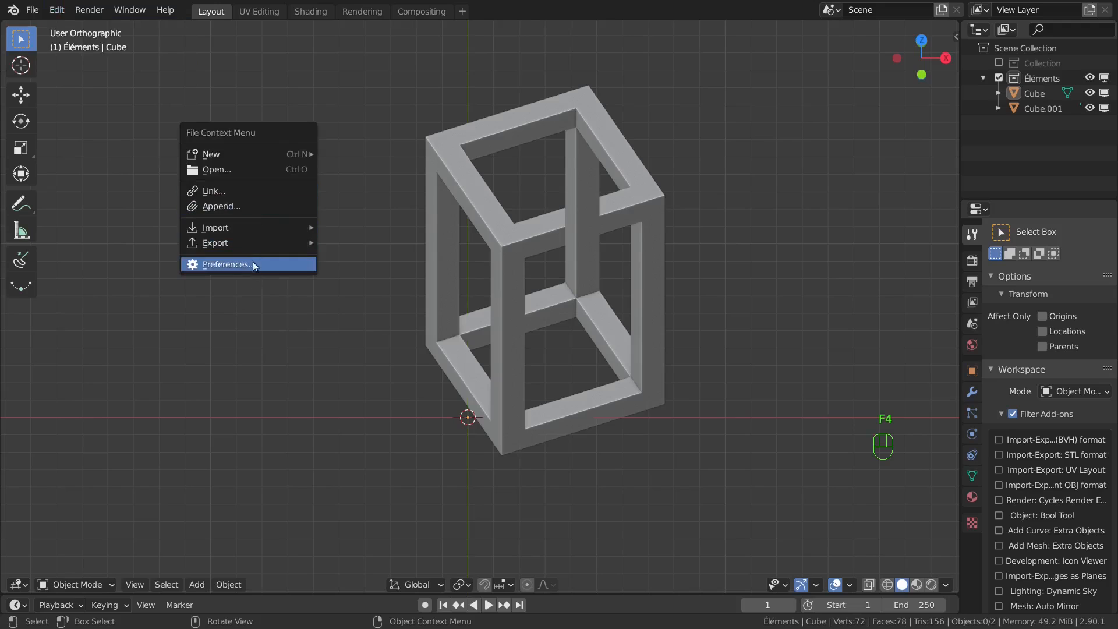
left_click(253, 265)
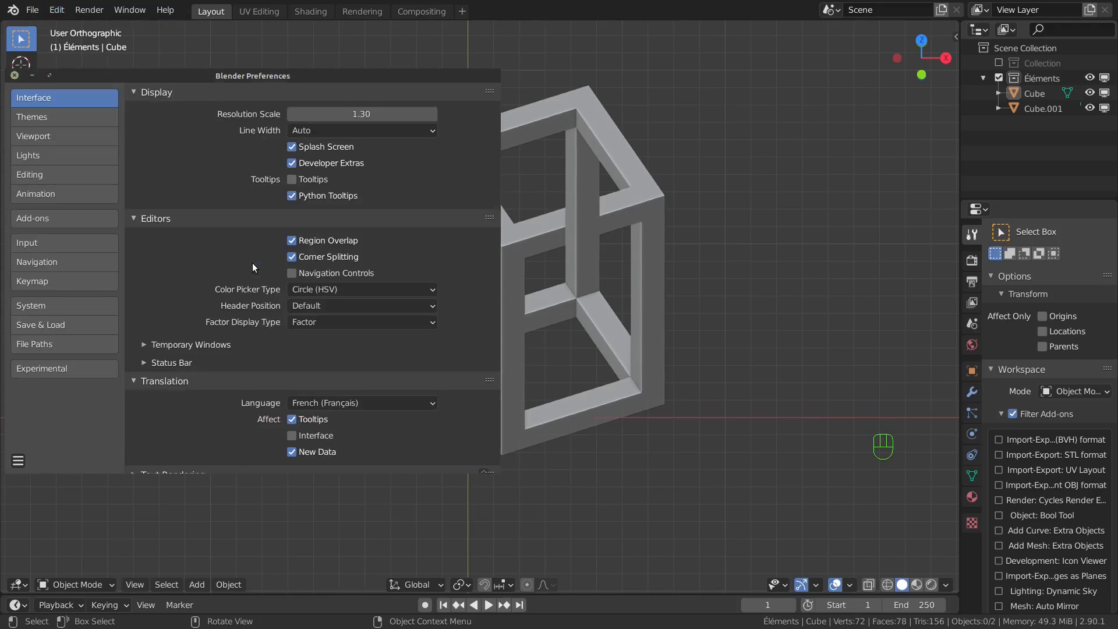
left_click_drag(258, 72, 544, 84)
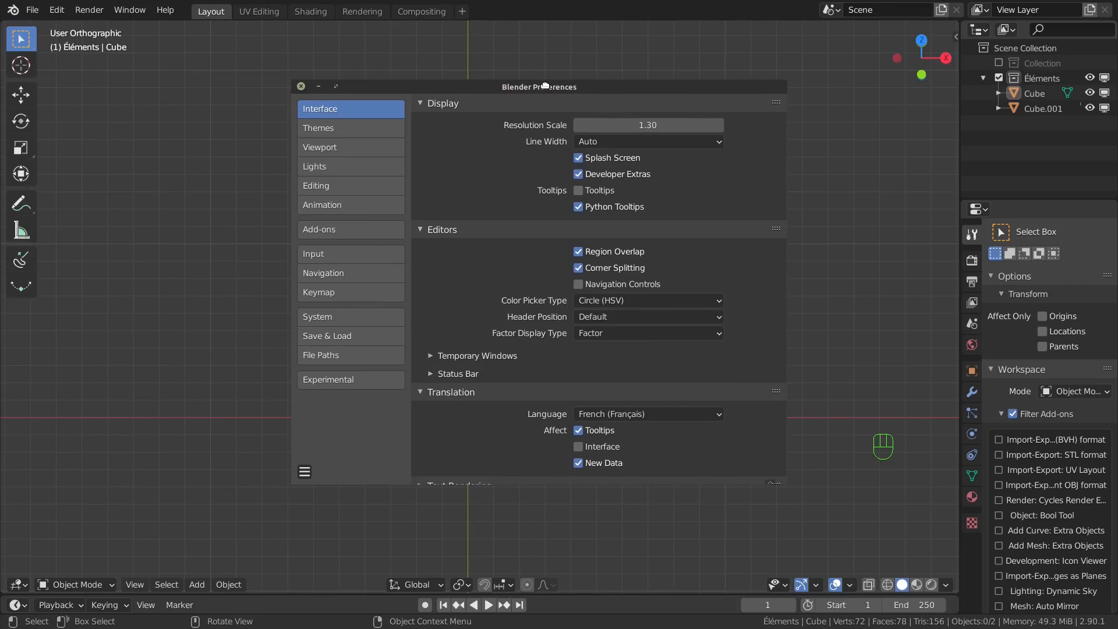
left_click(345, 230)
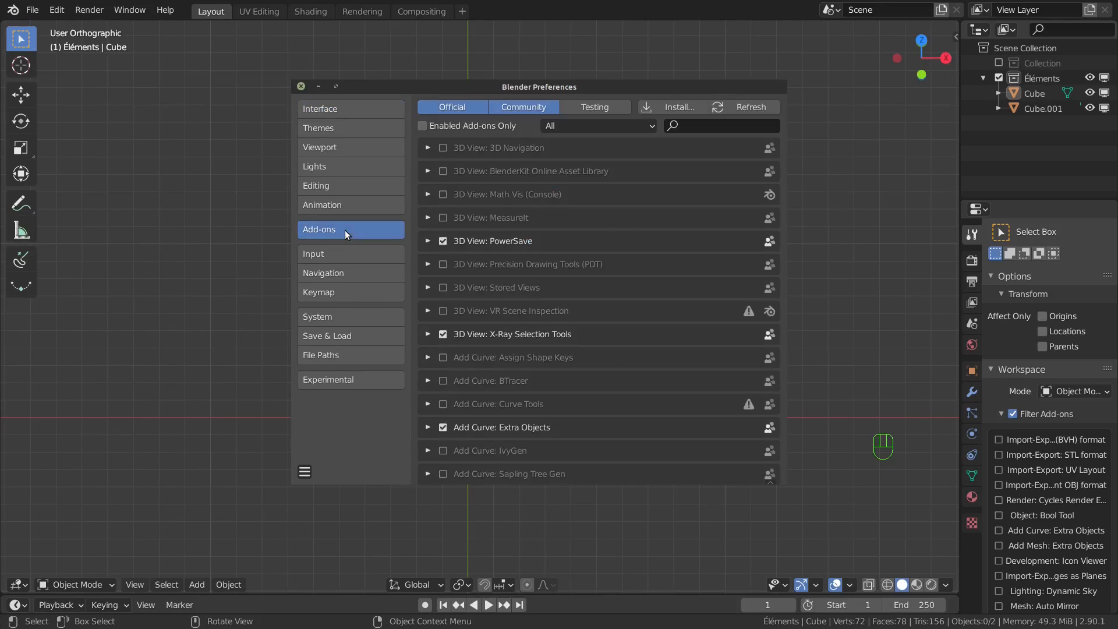
Search the add-ons for "pap", expand the Import-Export: Export Paper Model entry and enable it.
left_click(731, 126)
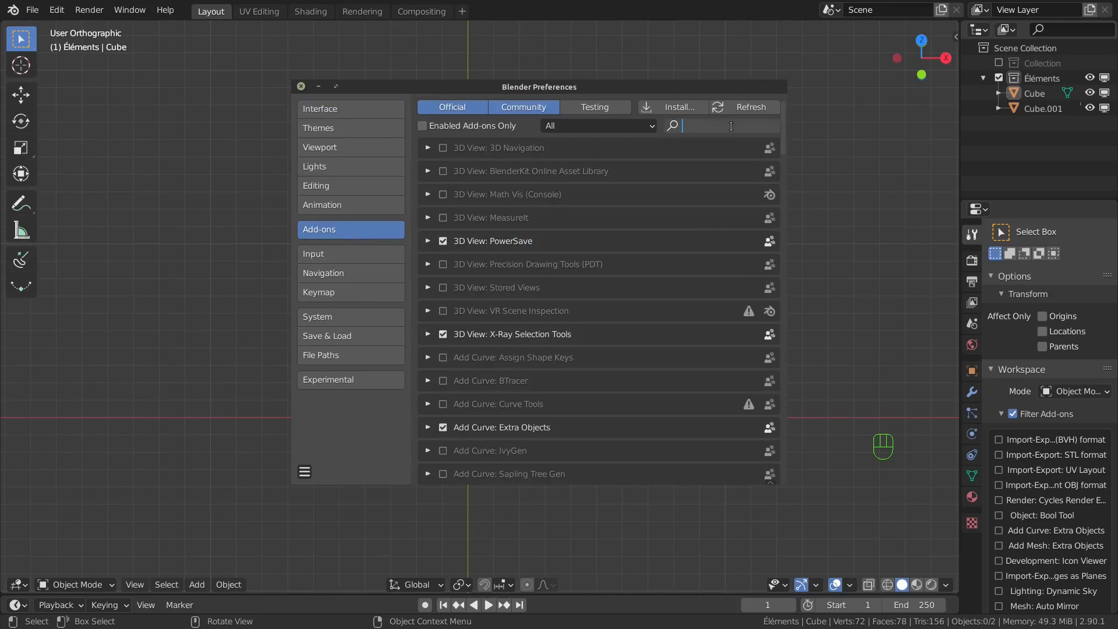
type("pap")
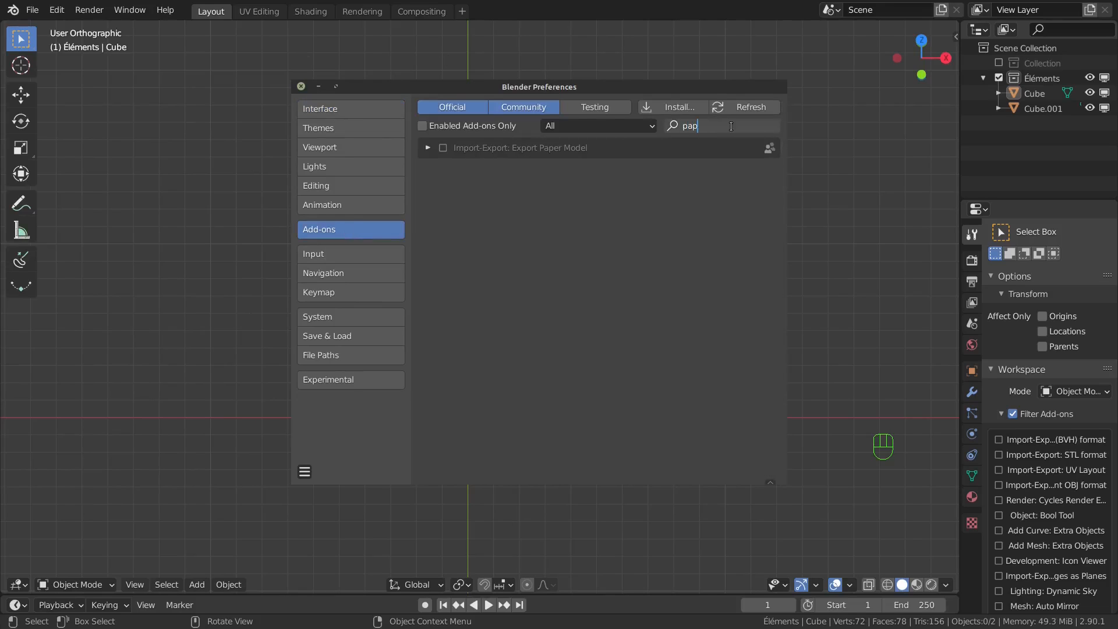
left_click(429, 147)
left_click(428, 148)
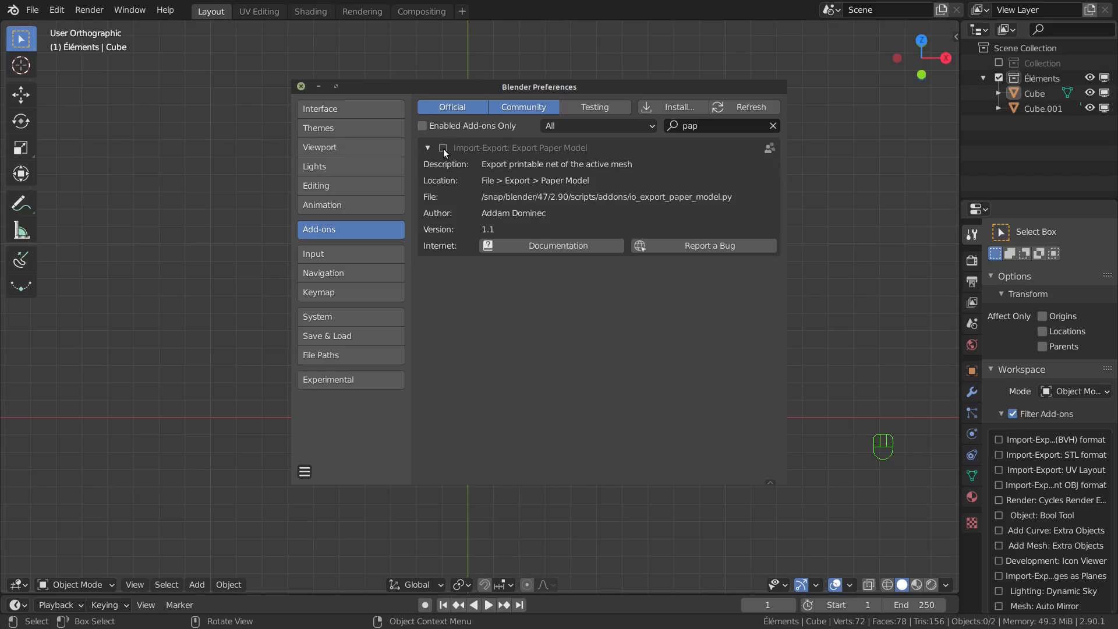
left_click(442, 148)
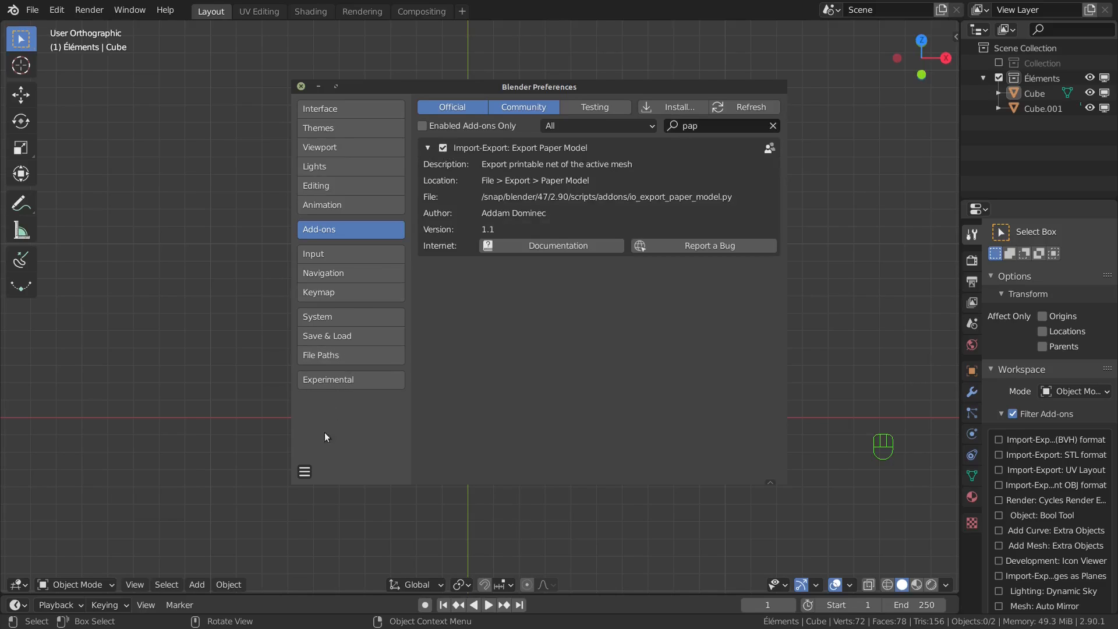
left_click(304, 471)
left_click(298, 472)
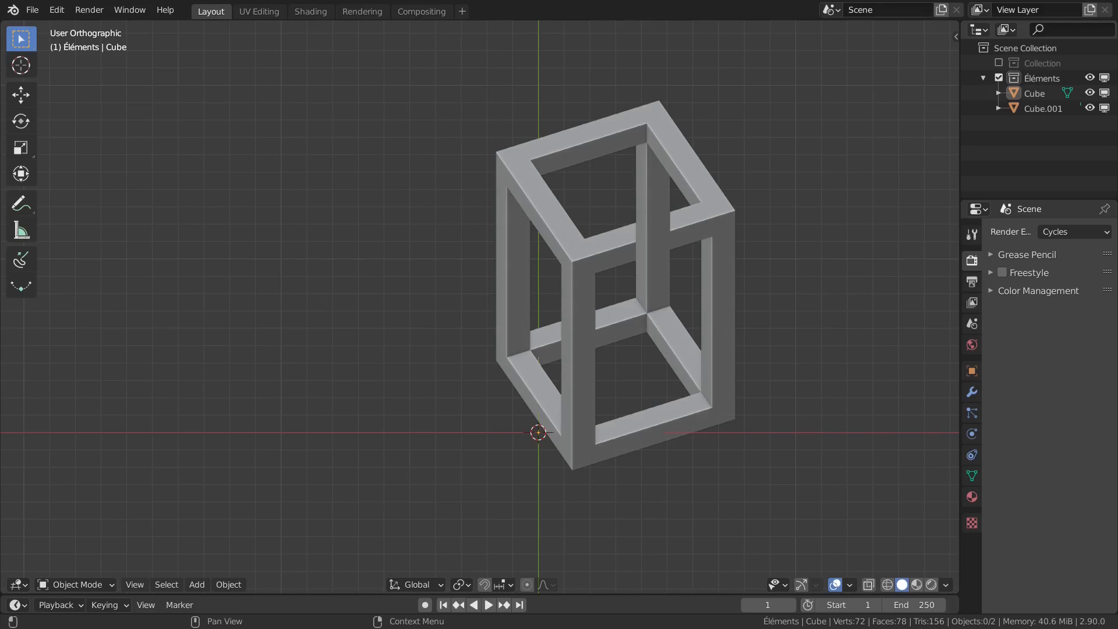
Open the Export Paper Model dialog for the frame using the add-on's Paper tools, keeping the dialog fully accessible.
left_click(32, 9)
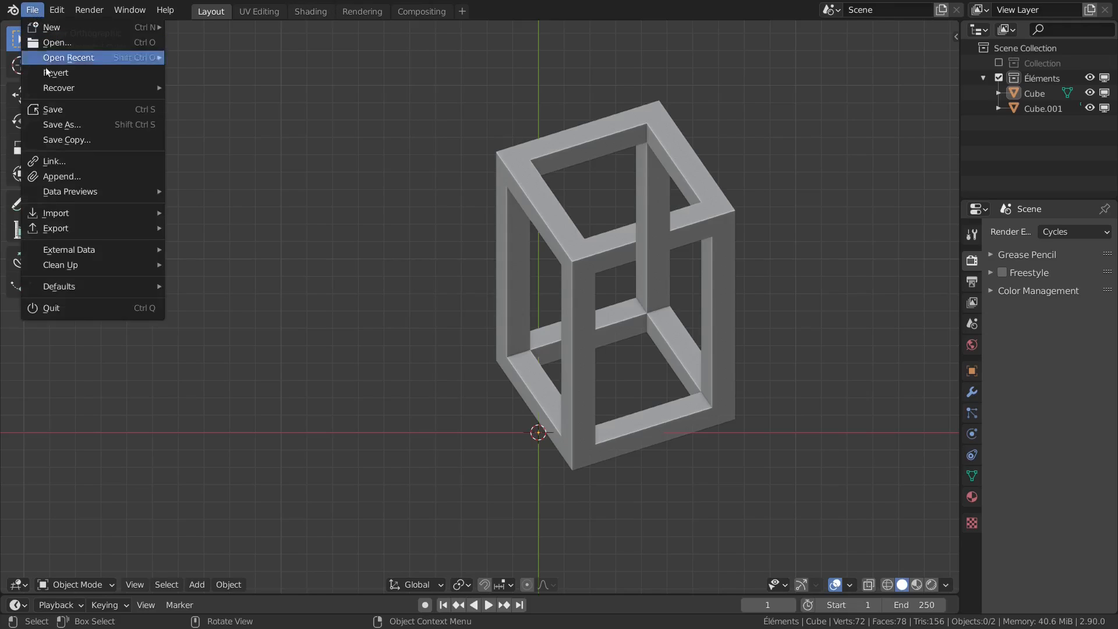
mouse_move(67, 227)
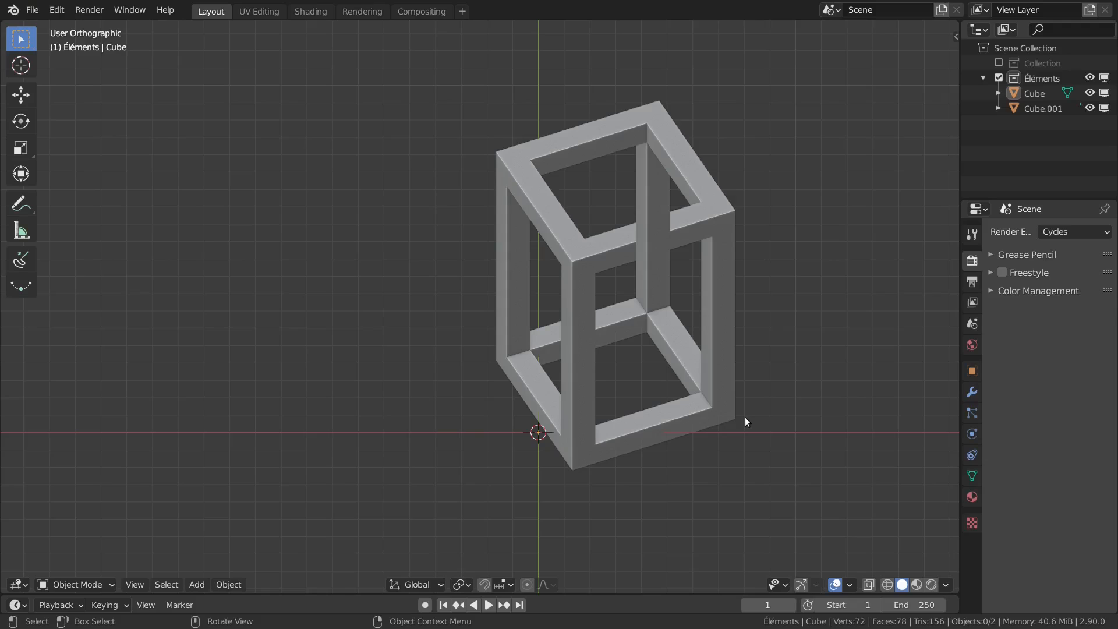
key("n")
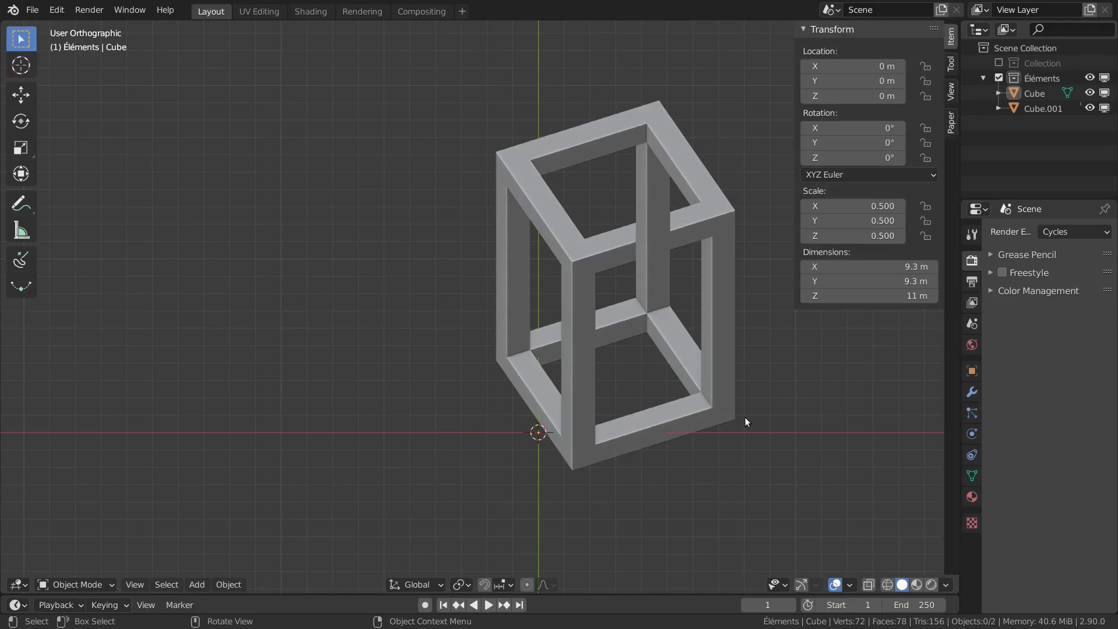
left_click(950, 125)
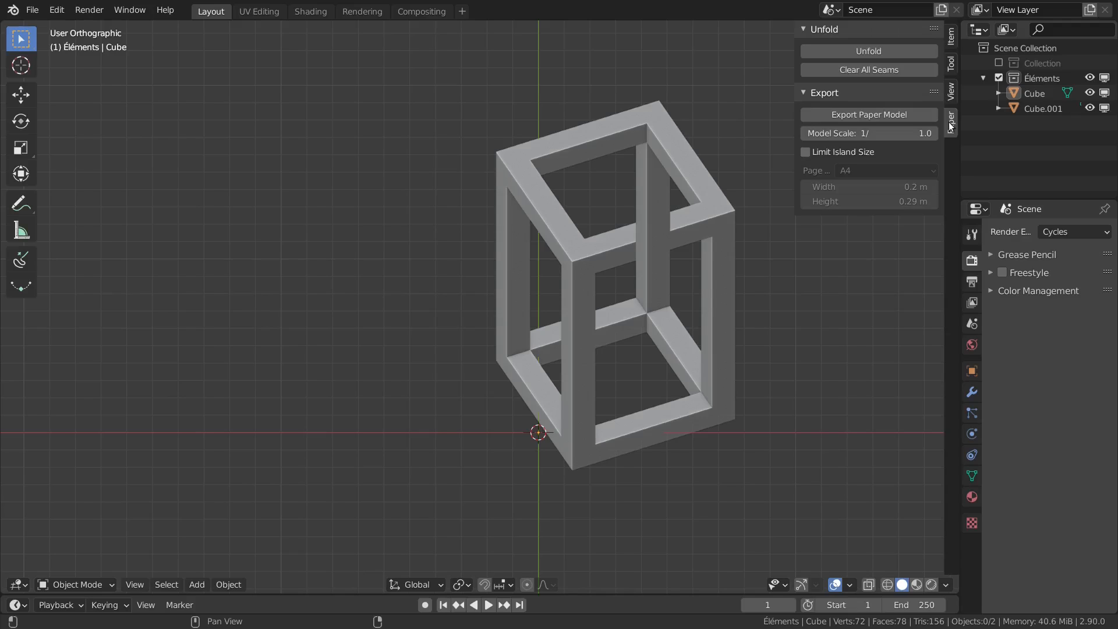
left_click(868, 114)
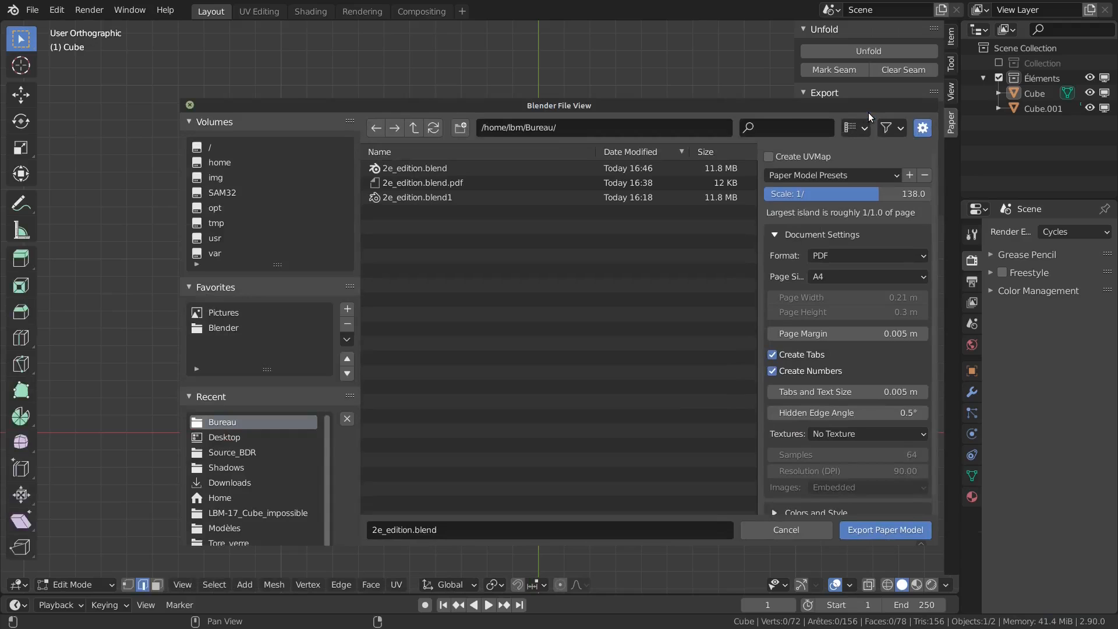
left_click_drag(772, 106, 664, 56)
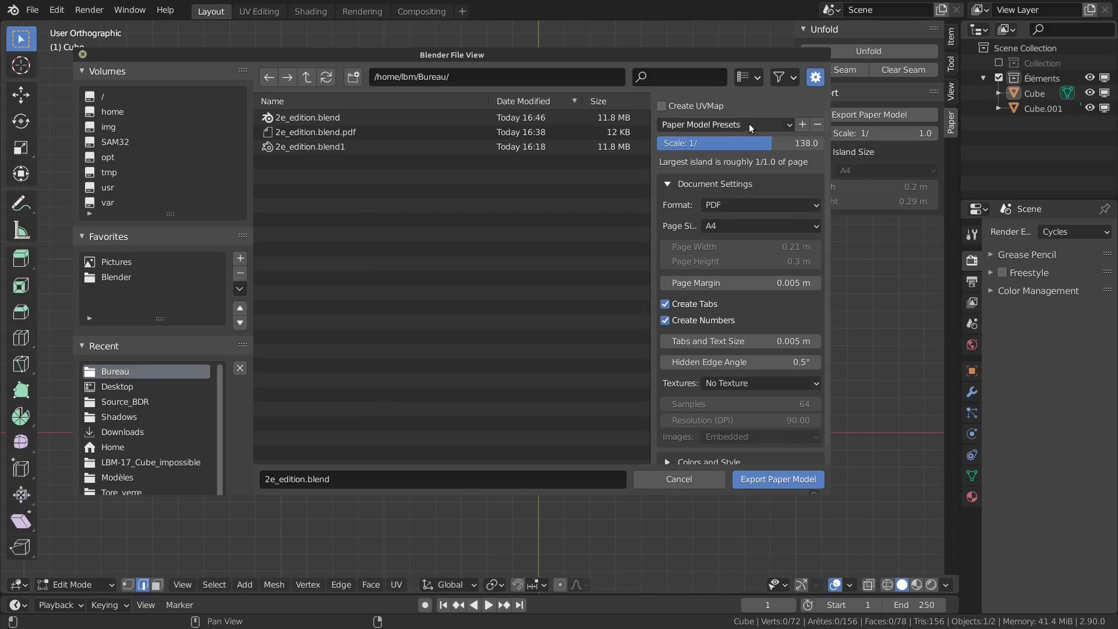
Examine the paper model export options, including scale, file format, page size, tabs, textures, and the Colors and Style settings.
scroll(751, 408, "down", 1)
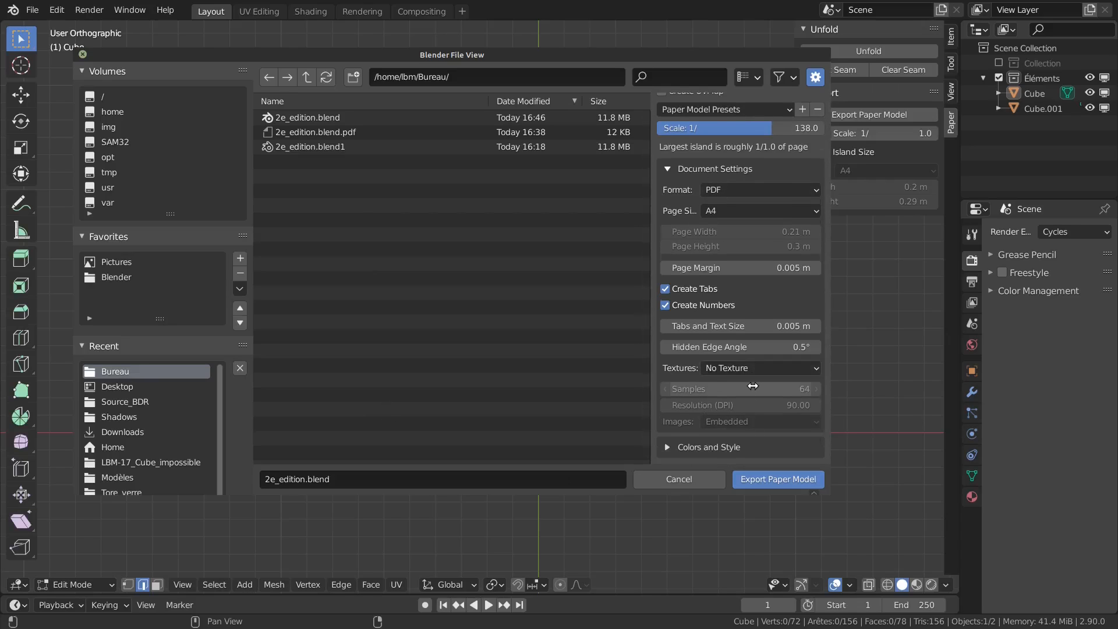
scroll(752, 385, "up", 1)
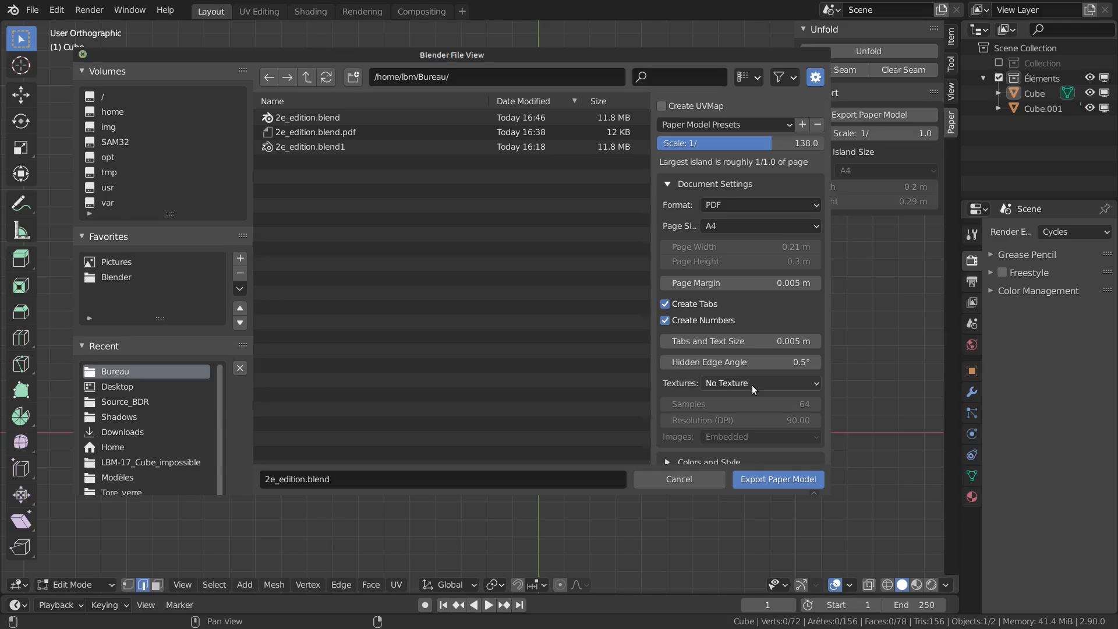
mouse_move(767, 143)
left_mouse_down()
mouse_move(713, 143)
mouse_move(785, 143)
mouse_move(769, 145)
left_mouse_up()
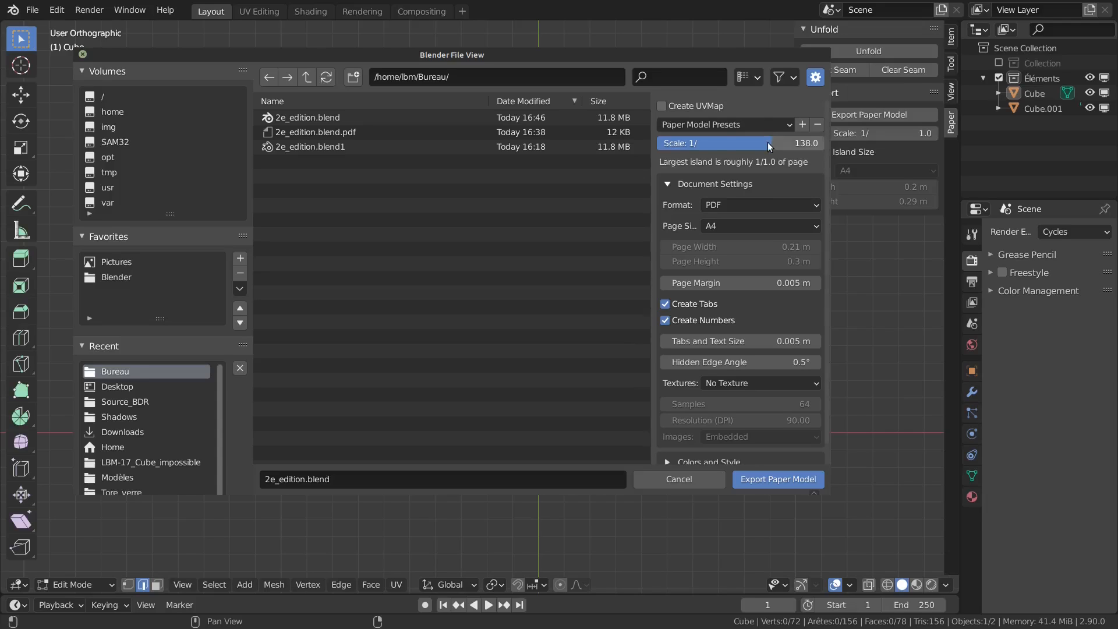
left_click(732, 205)
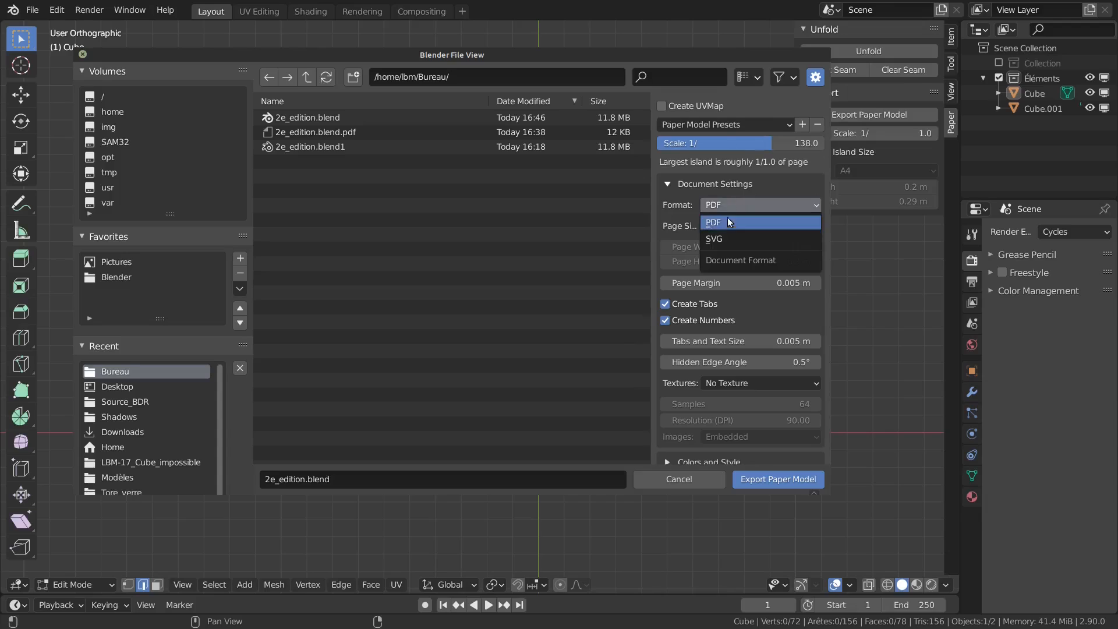
left_click(733, 203)
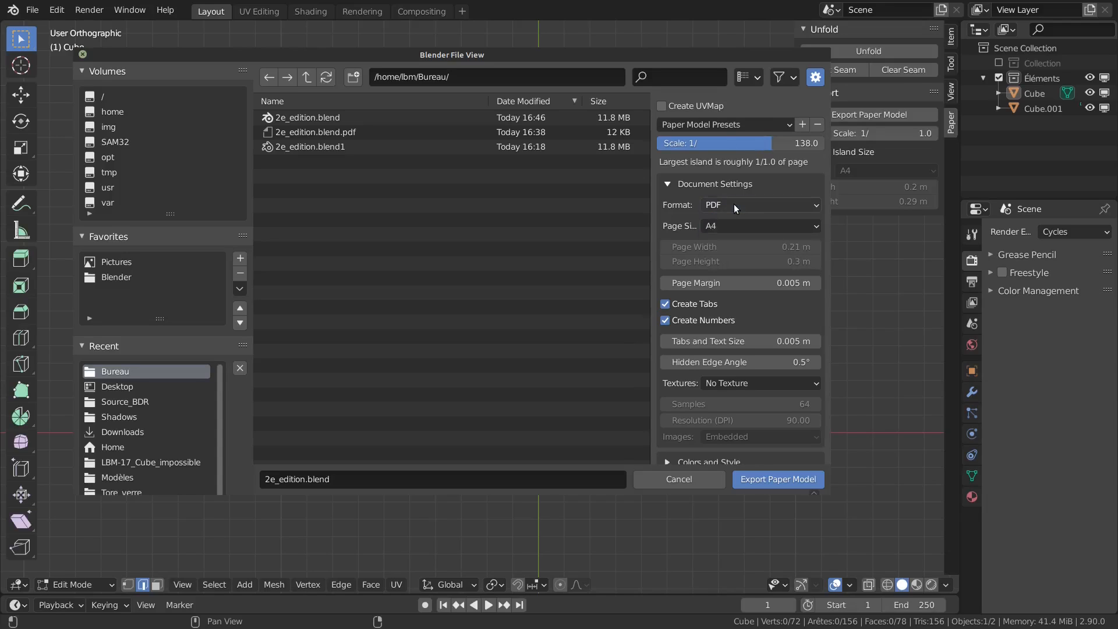
left_click(733, 226)
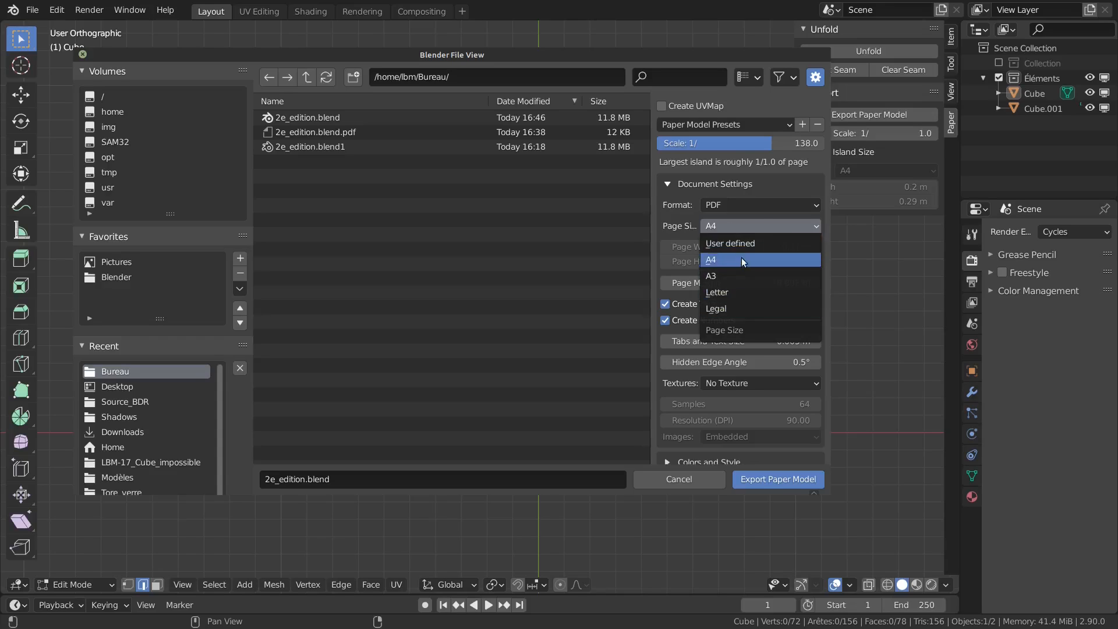
left_click(749, 226)
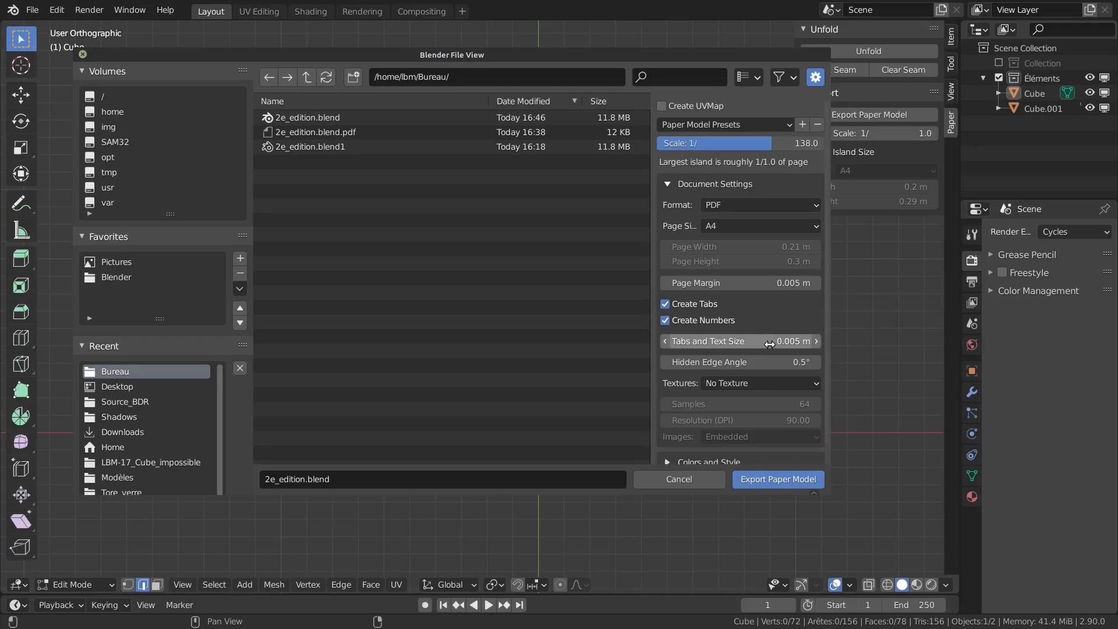
left_click(766, 382)
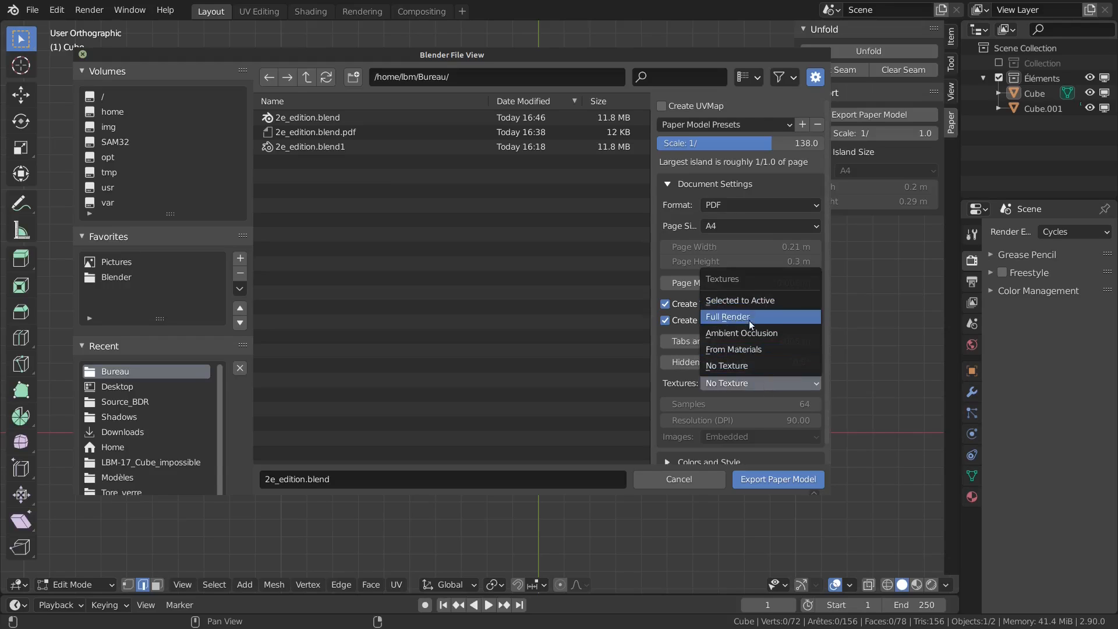
left_click(757, 383)
scroll(745, 396, "down", 1)
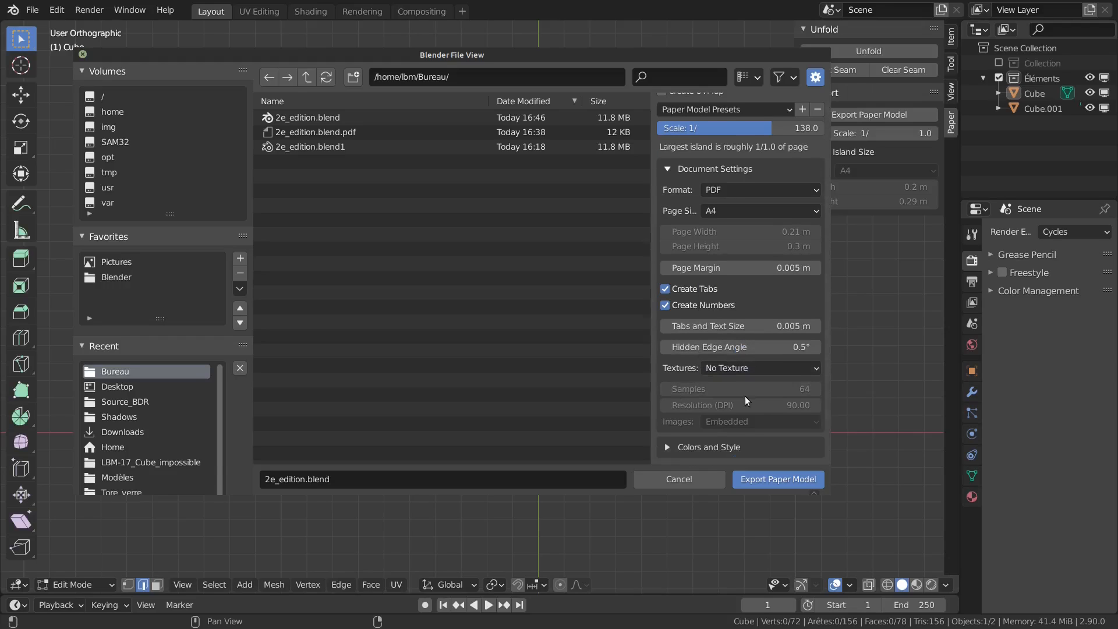
left_click(670, 449)
scroll(677, 403, "down", 5)
scroll(677, 403, "up", 5)
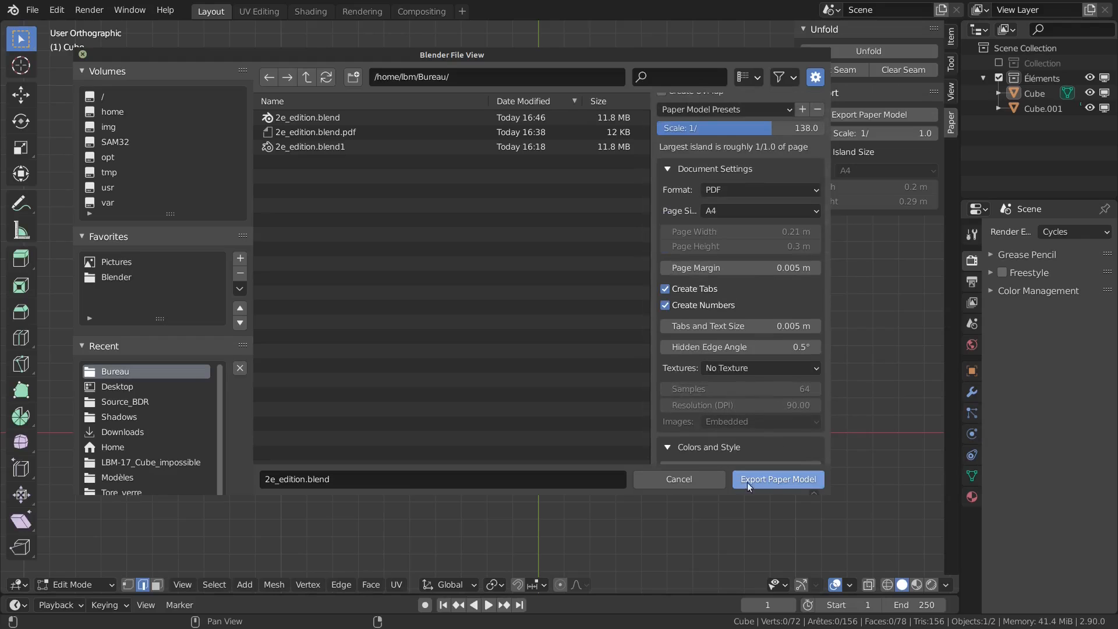
Export the frame as an A4 PDF paper model and look through the pages of 2e_edition.blend.pdf.
left_click(778, 479)
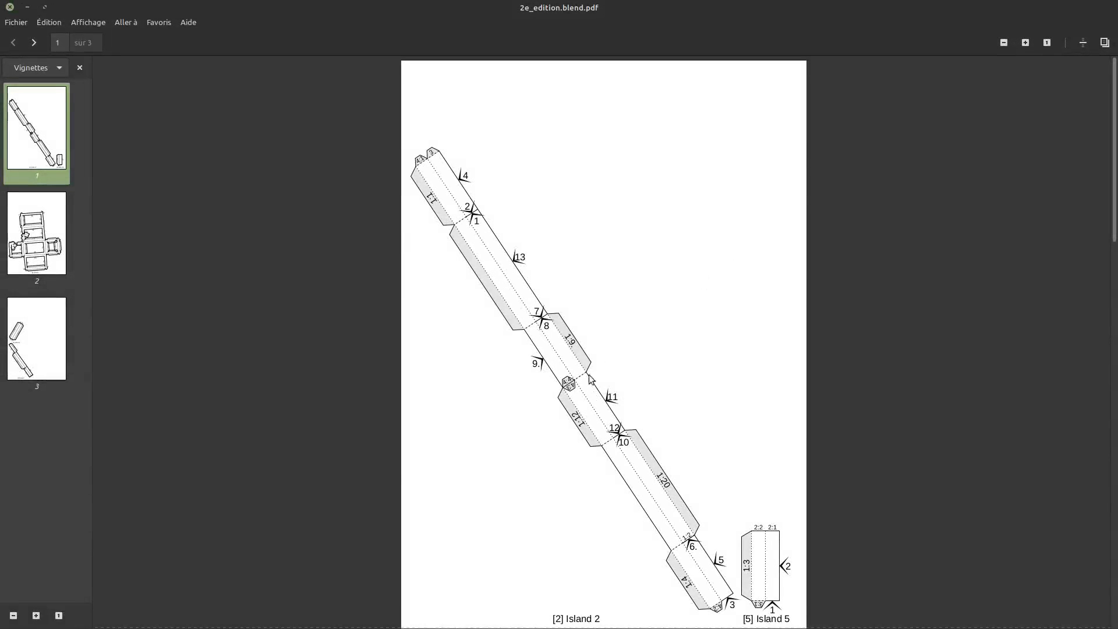
scroll(545, 402, "down", 3)
scroll(545, 403, "down", 8)
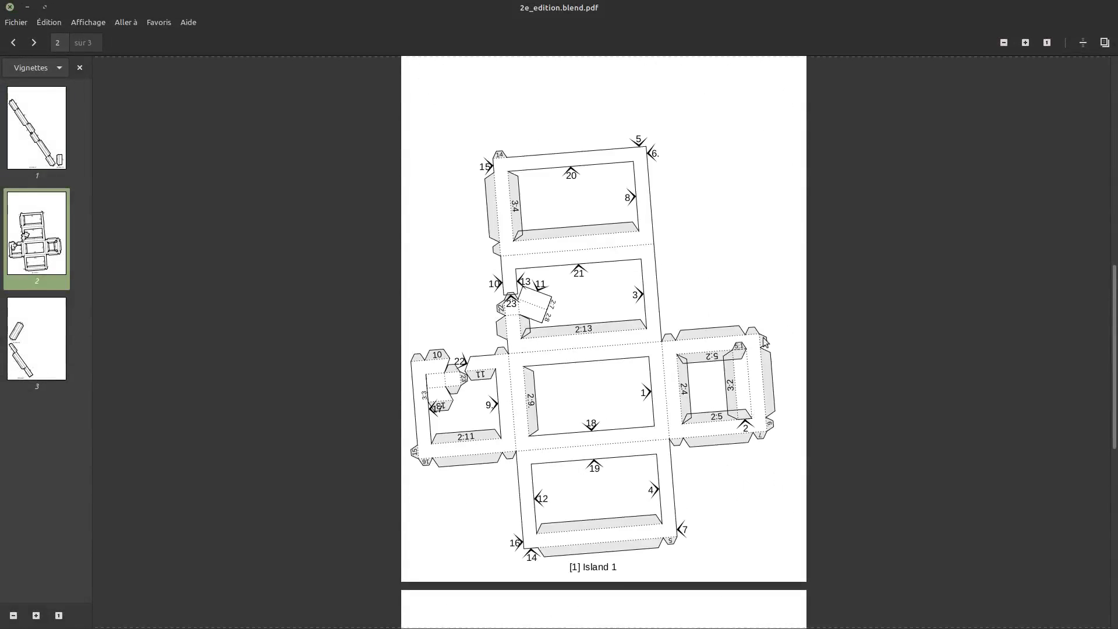
scroll(721, 455, "down", 9)
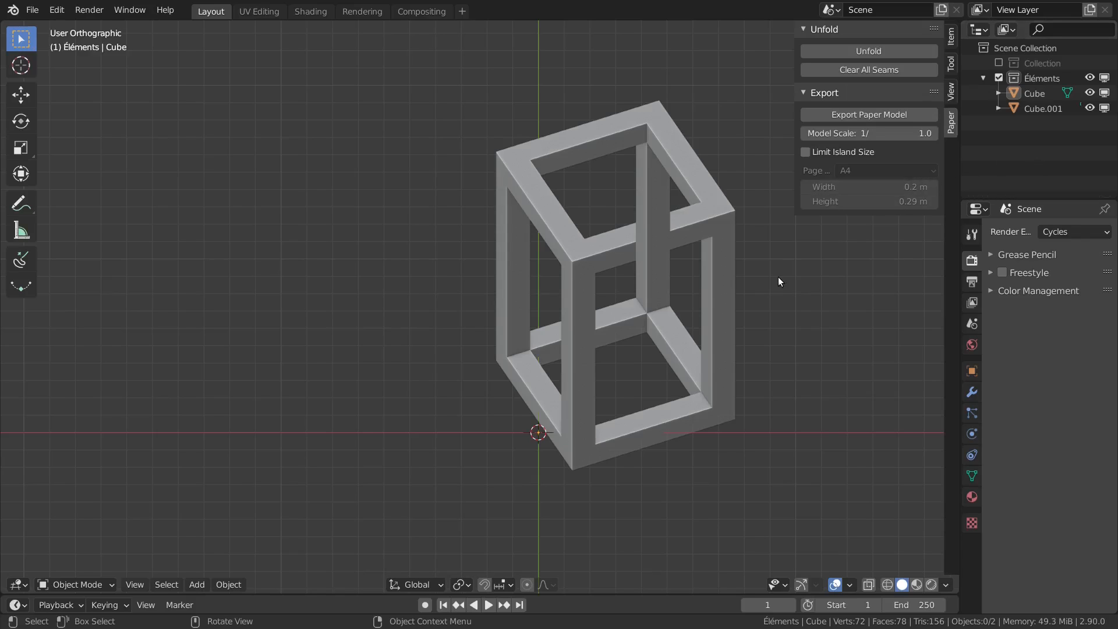
Unfold the frame's mesh automatically in Edit Mode and inspect the generated seams.
key("Tab")
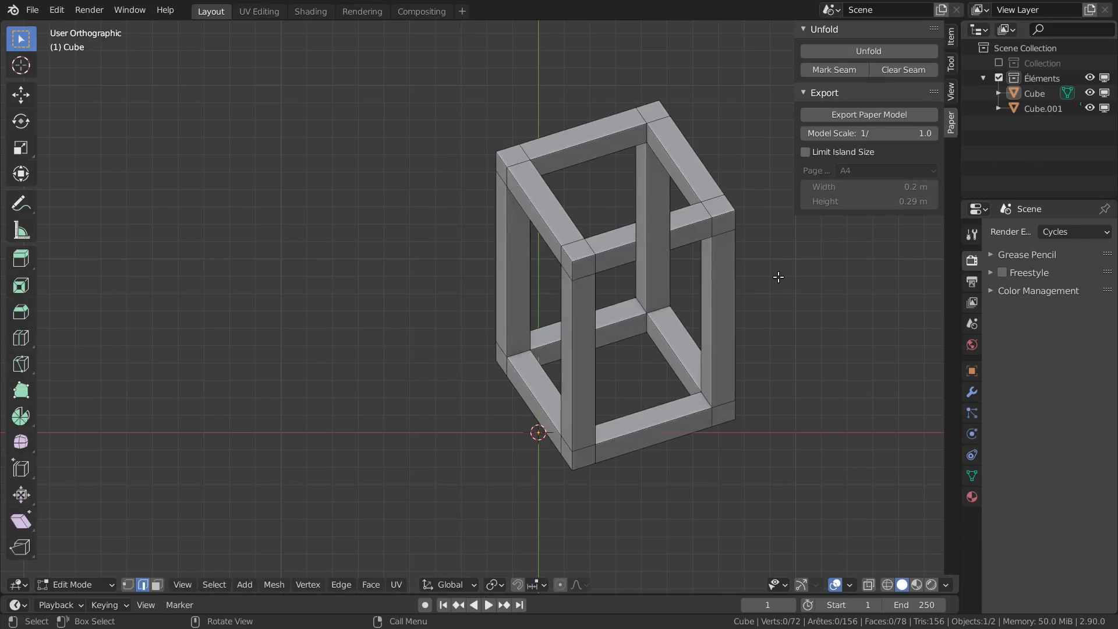
left_click(857, 51)
middle_click_drag(801, 418, 749, 403)
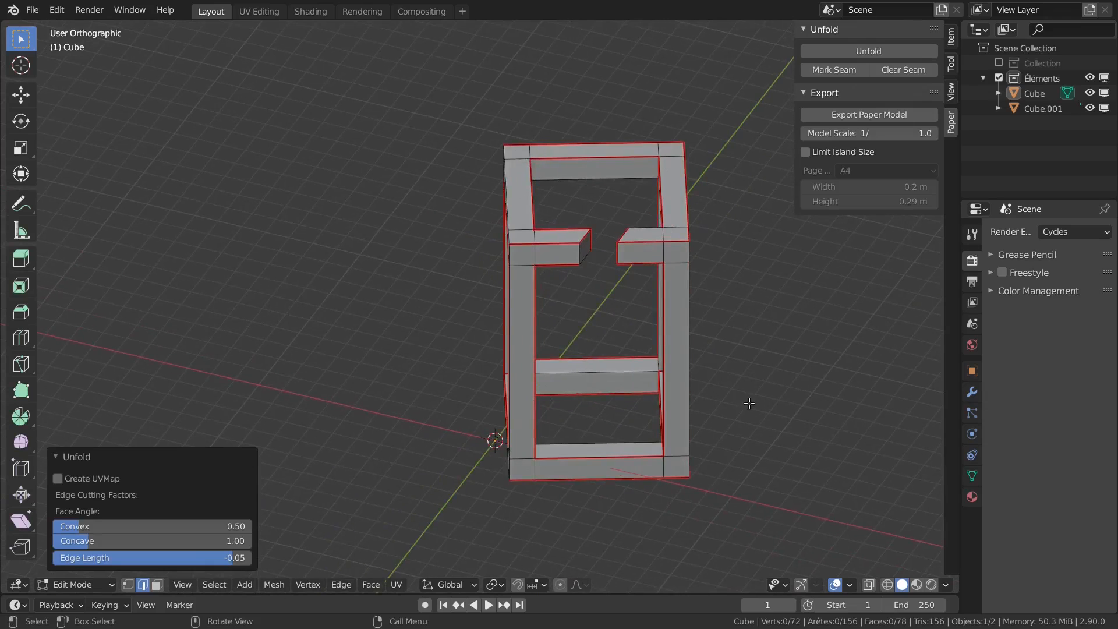
Select the frame's entire mesh, clear all its seams and deselect everything.
key("a")
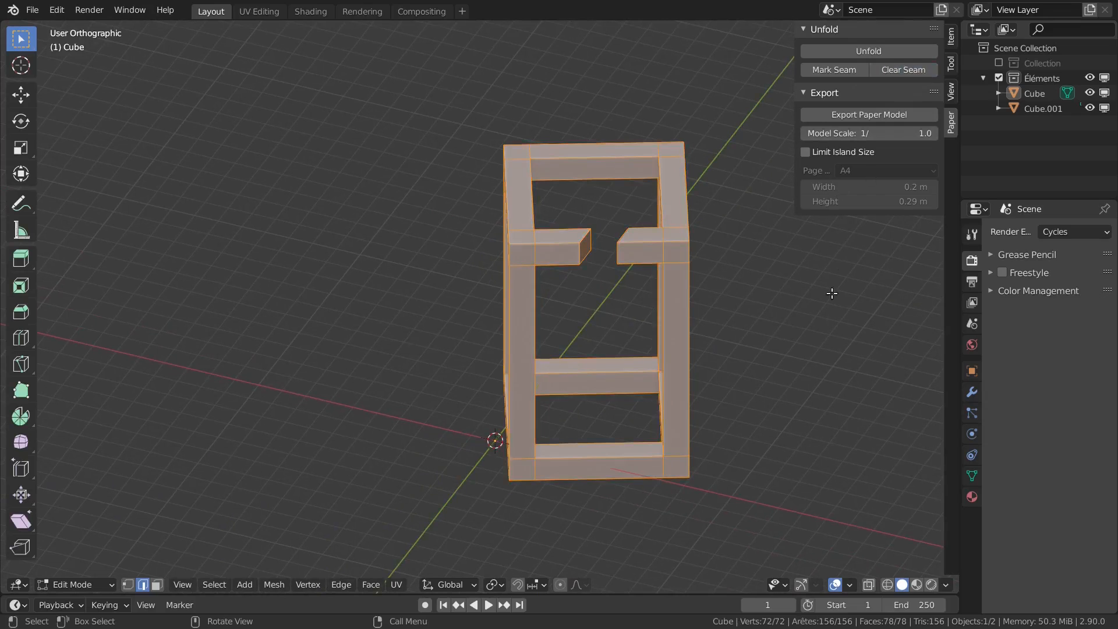
left_click(812, 329)
mouse_move(805, 408)
middle_mouse_down()
mouse_move(753, 369)
mouse_move(768, 392)
mouse_move(803, 391)
middle_mouse_up()
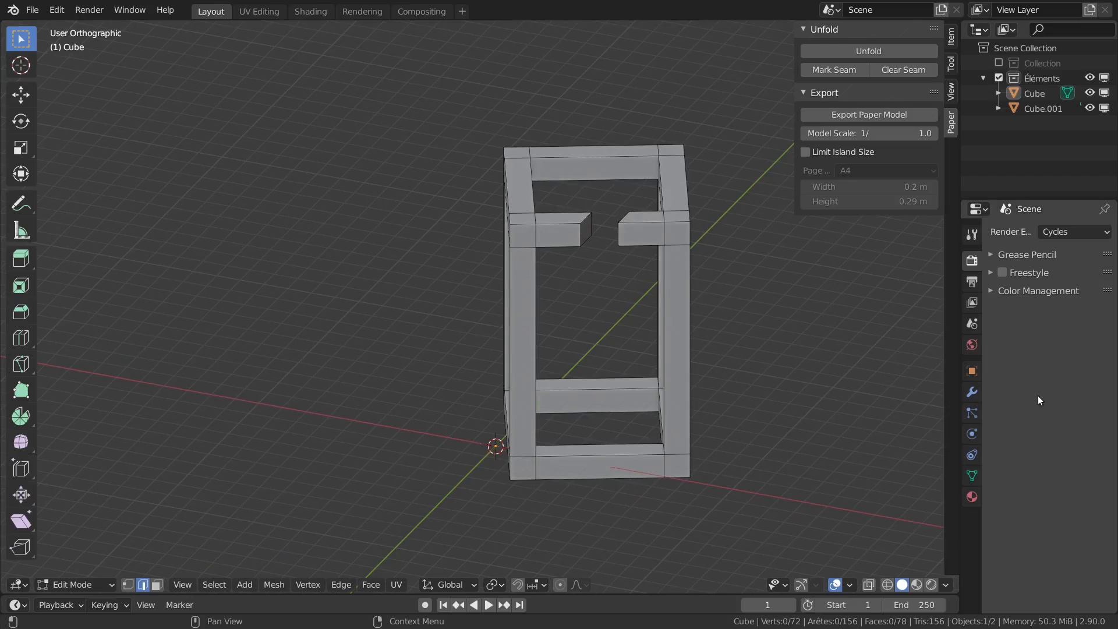
Mark the four inner edges of the opening in the frame's underside as seams.
middle_click_drag(751, 470, 740, 347)
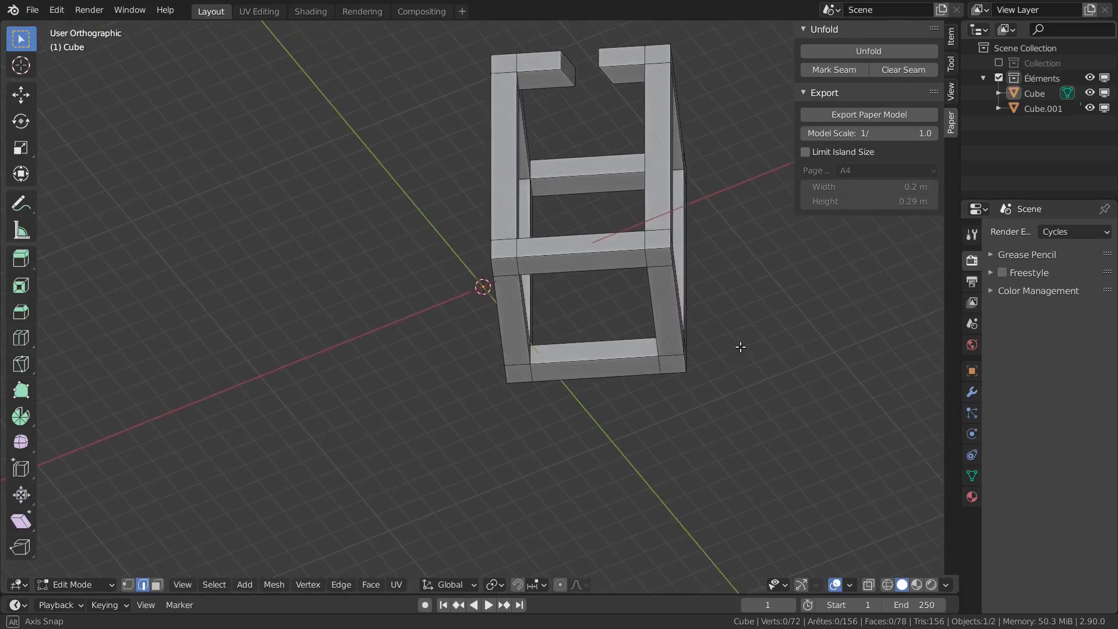
left_click(594, 269)
left_click(650, 297, "shift")
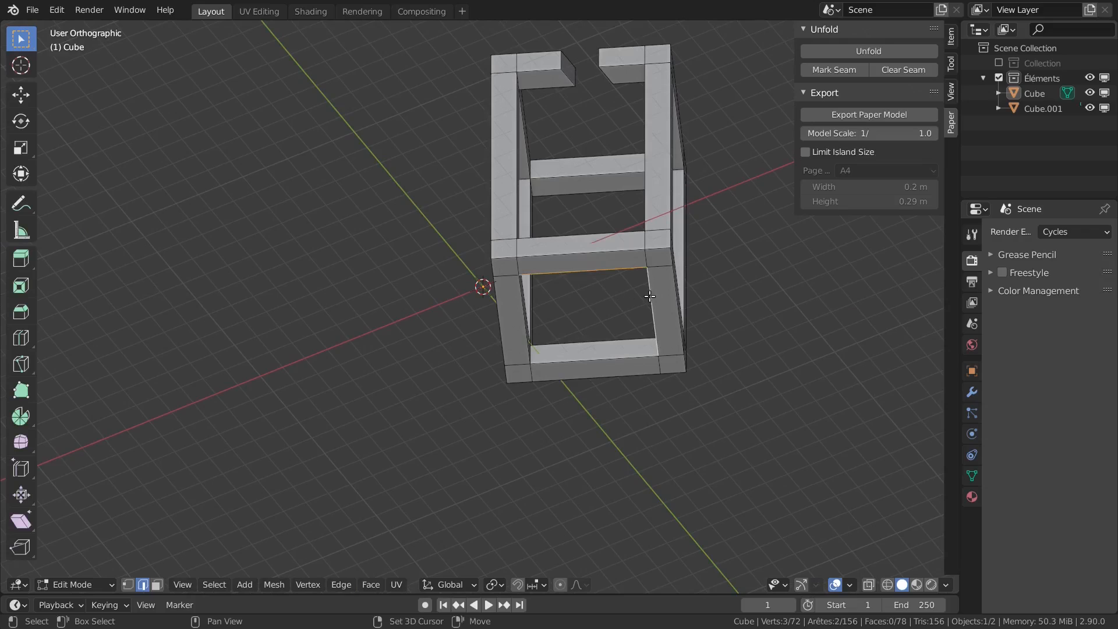
left_click(642, 359, "shift")
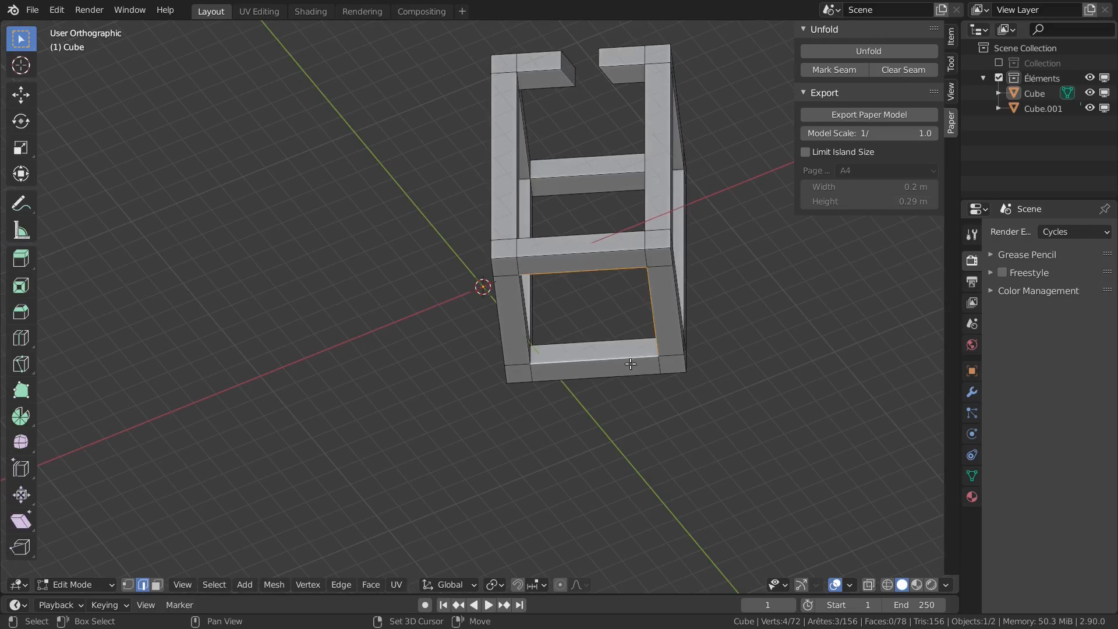
left_click(517, 315, "shift")
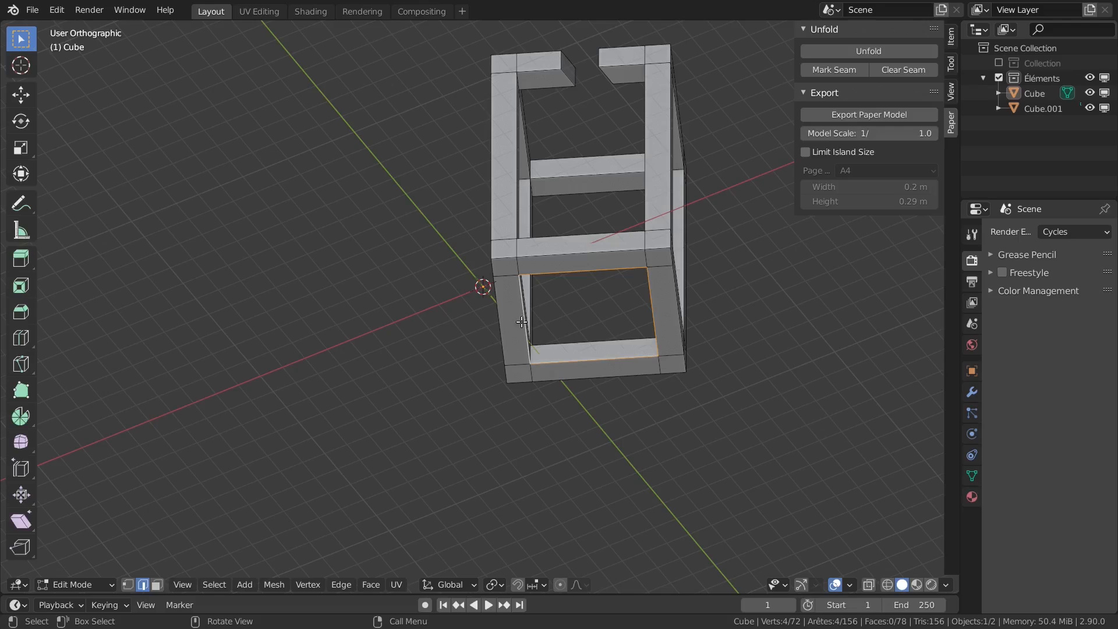
left_click(836, 69)
Mark seams around the left stub of the cut front beam, across the rear-left top corner and along the left top beam's inner edge.
left_click(518, 245)
middle_click_drag(733, 294, 729, 360)
middle_click_drag(714, 269, 732, 395, "shift")
middle_click_drag(748, 300, 761, 397)
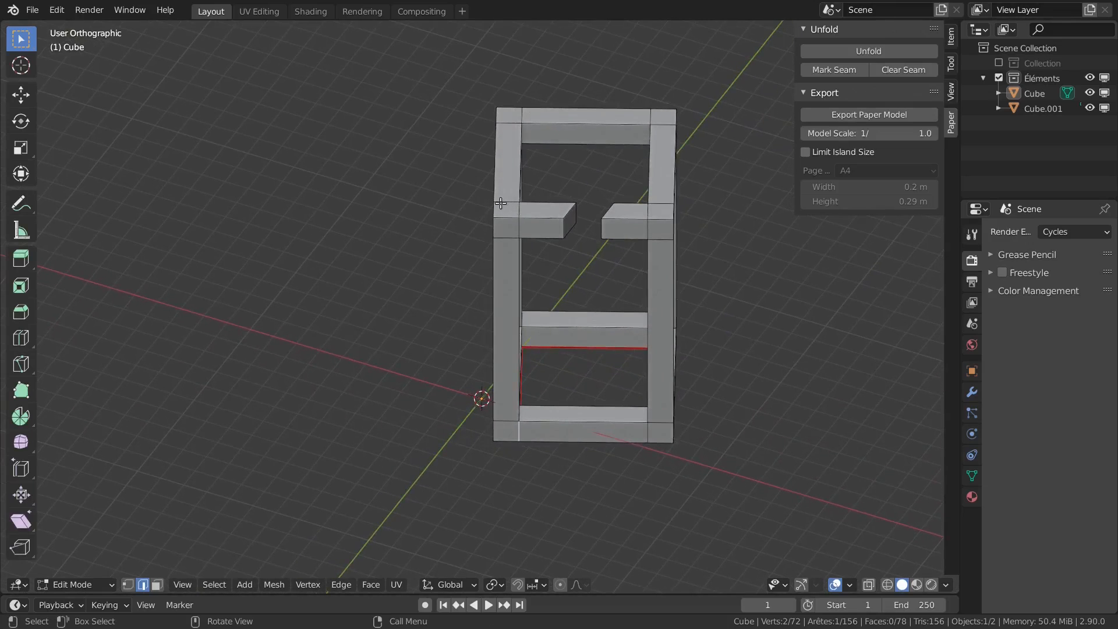
left_click(545, 205, "shift")
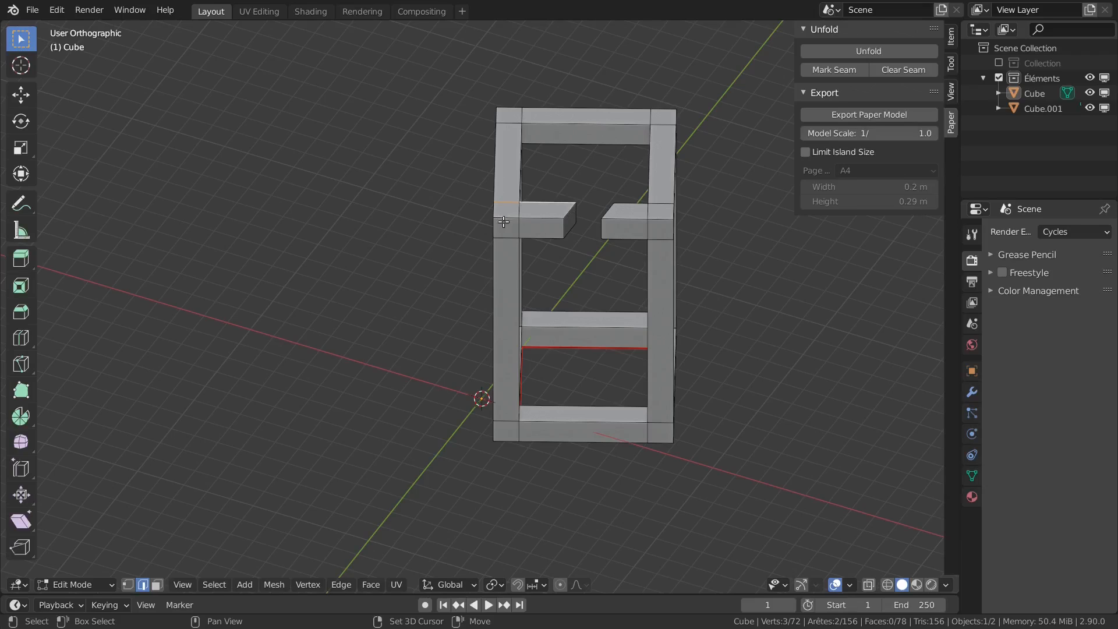
left_click(504, 239, "shift")
left_click(545, 236, "shift")
left_click(570, 211, "shift")
left_click(574, 215, "shift")
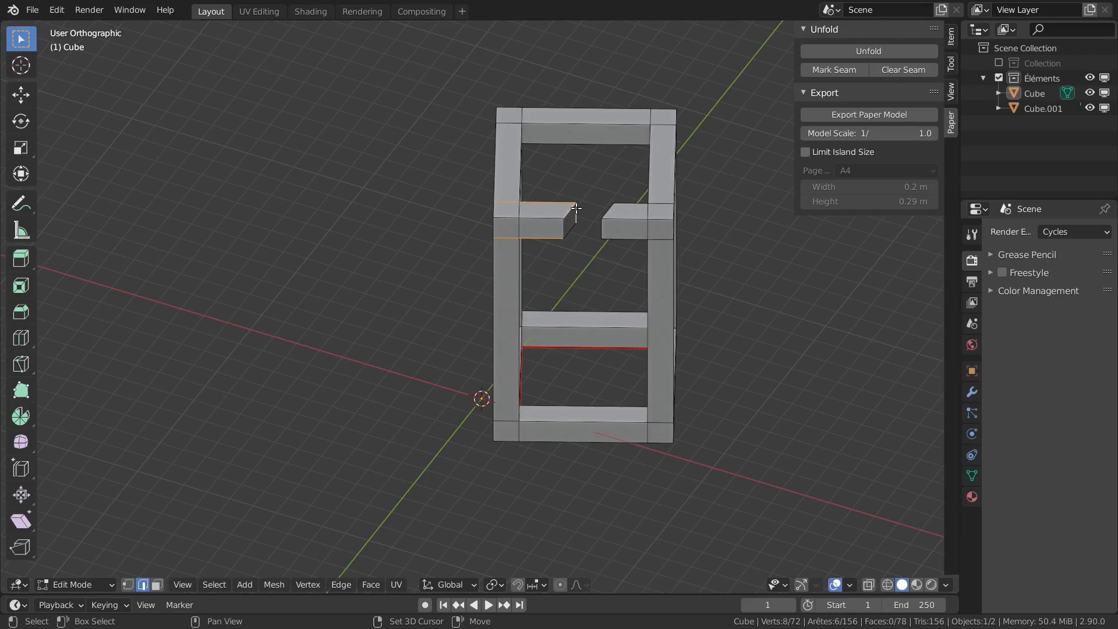
left_click(521, 162, "shift")
left_click(522, 116, "shift")
left_click(530, 184, "shift")
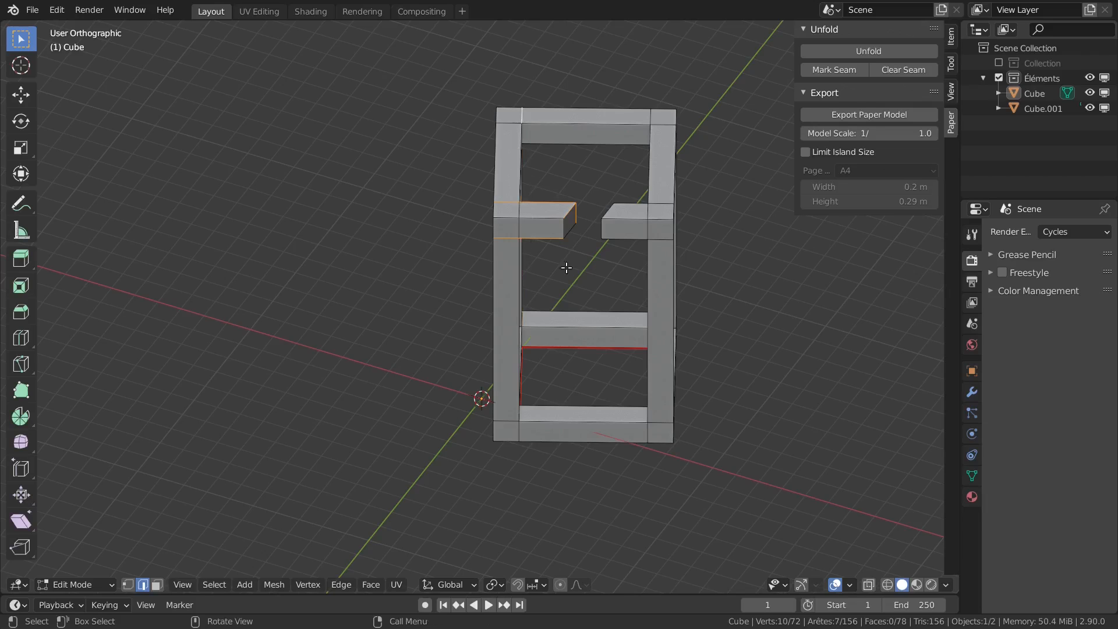
middle_click_drag(566, 267, 527, 279)
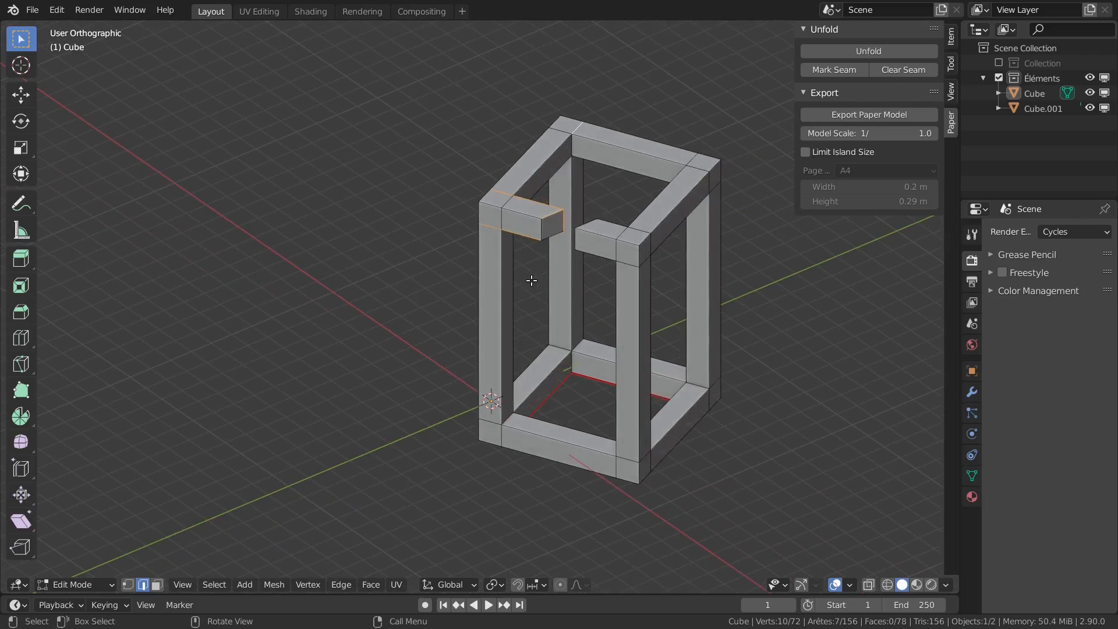
left_click(577, 130, "shift")
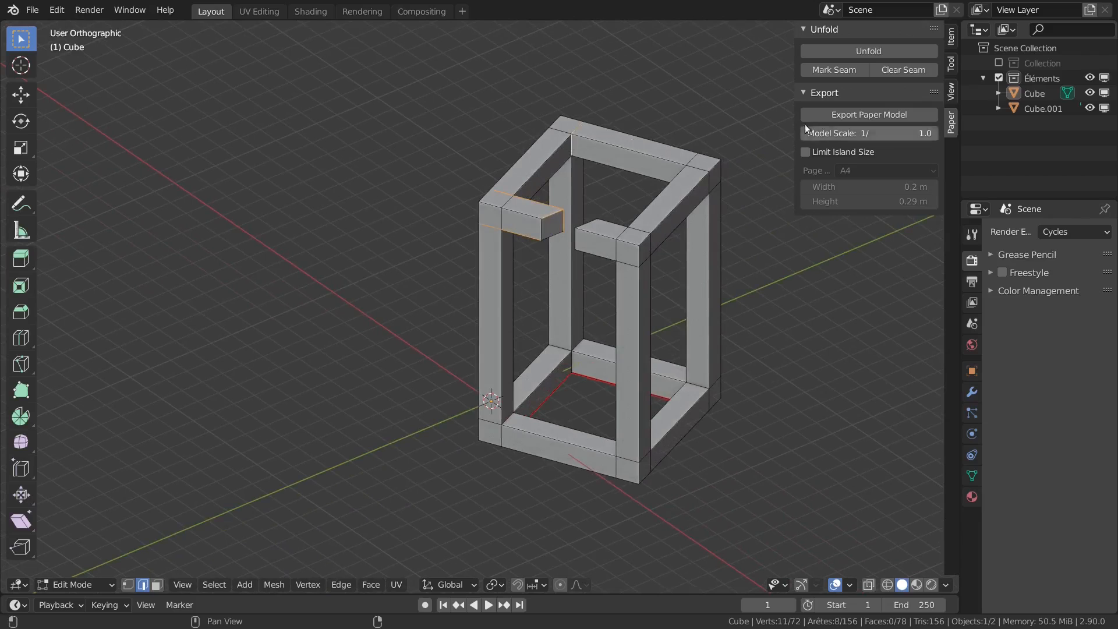
left_click(833, 67)
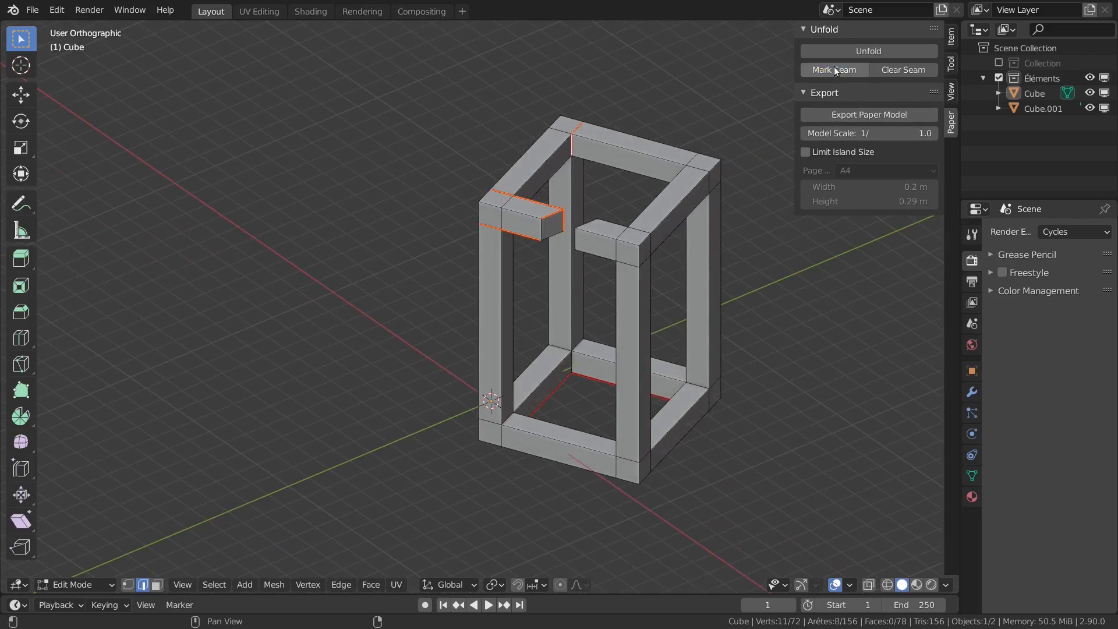
left_click(538, 169)
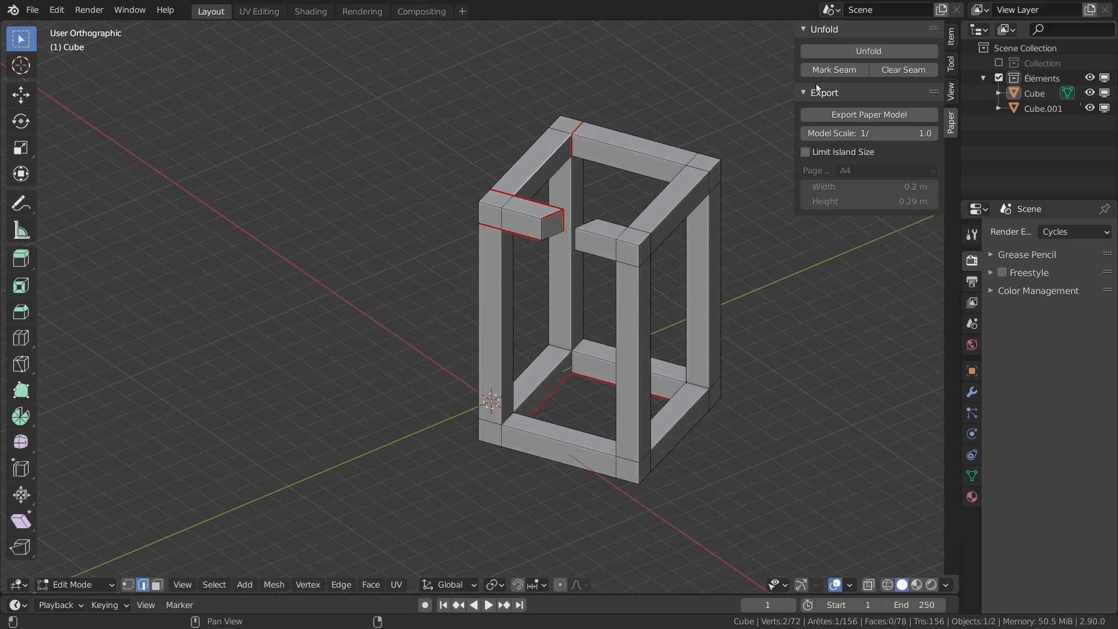
left_click(821, 68)
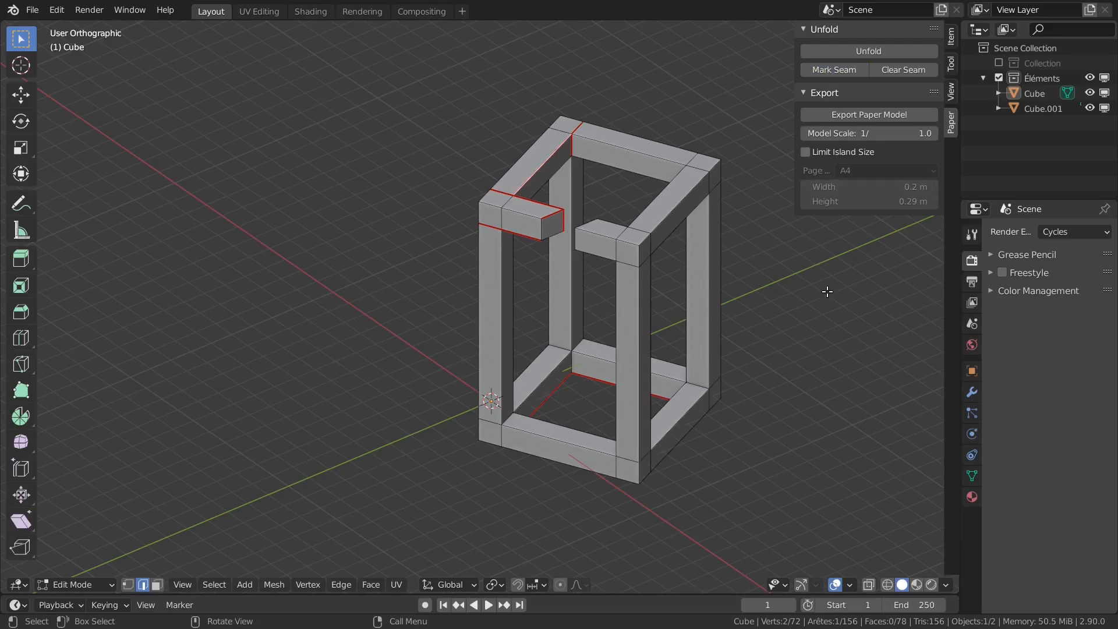
Mark seams around the right stub of the cut front beam, along the right top beam's inner edge and across the rear-right top corner.
left_click(600, 222, "shift")
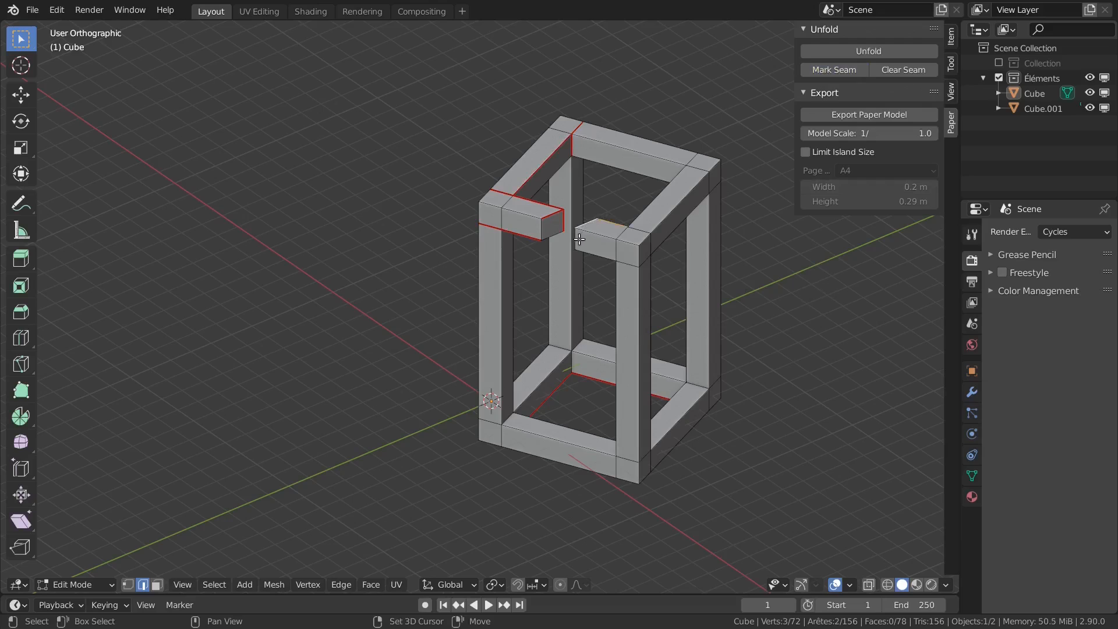
left_click(578, 240, "shift")
left_click(603, 256, "shift")
left_click(629, 263, "shift")
left_click(639, 234, "shift")
left_click(657, 201, "shift")
left_click(690, 163, "shift")
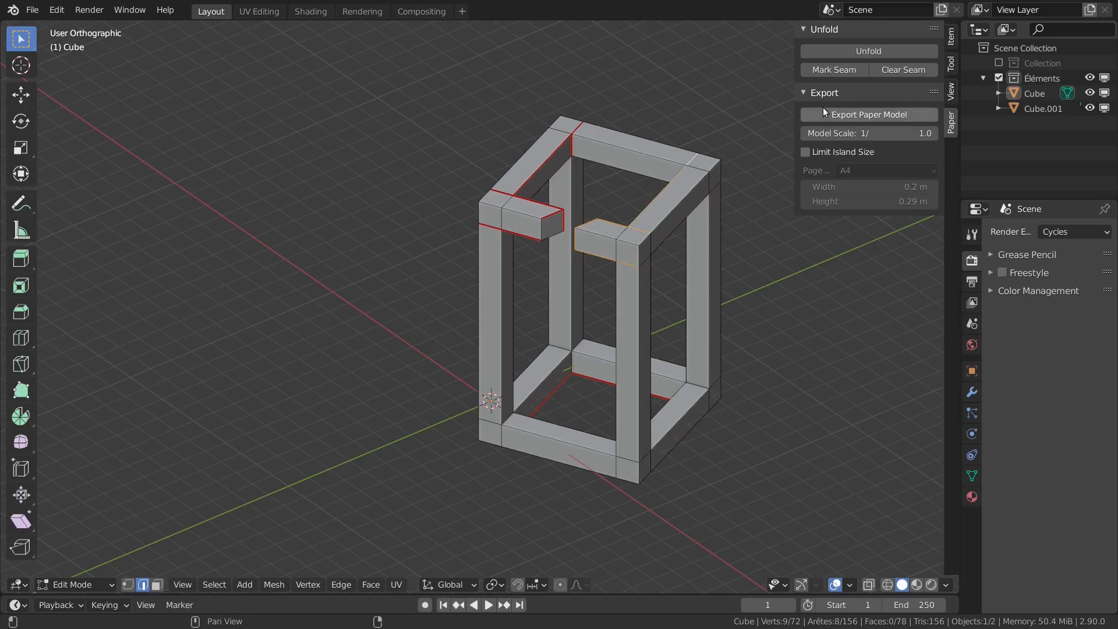
left_click(833, 69)
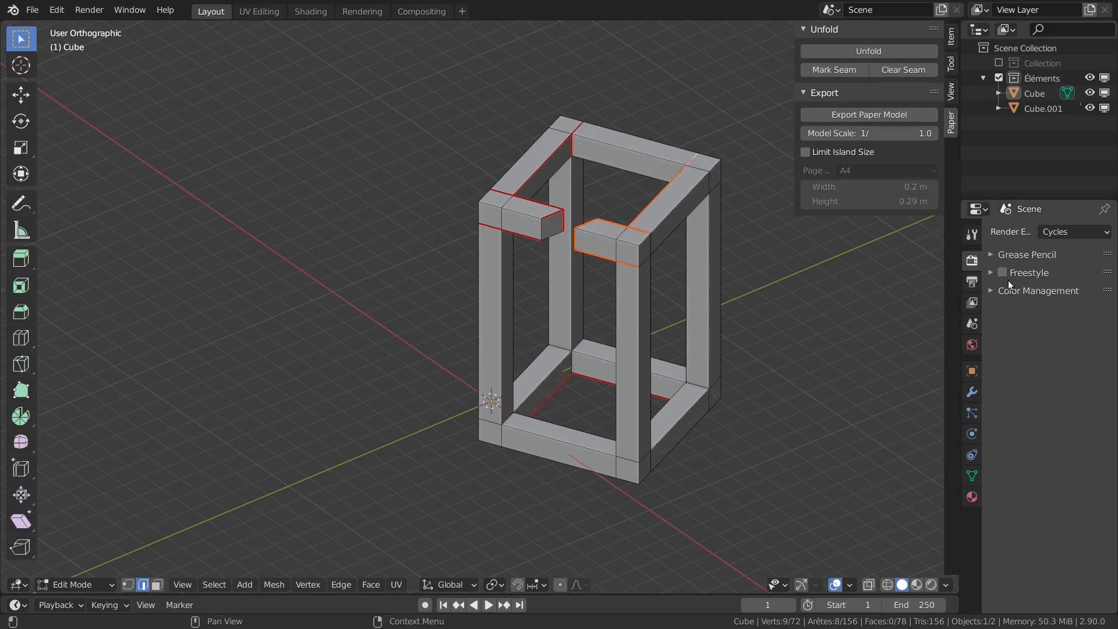
Mark a seam along the upper outer edge of the frame's bottom right beam.
left_click(695, 405)
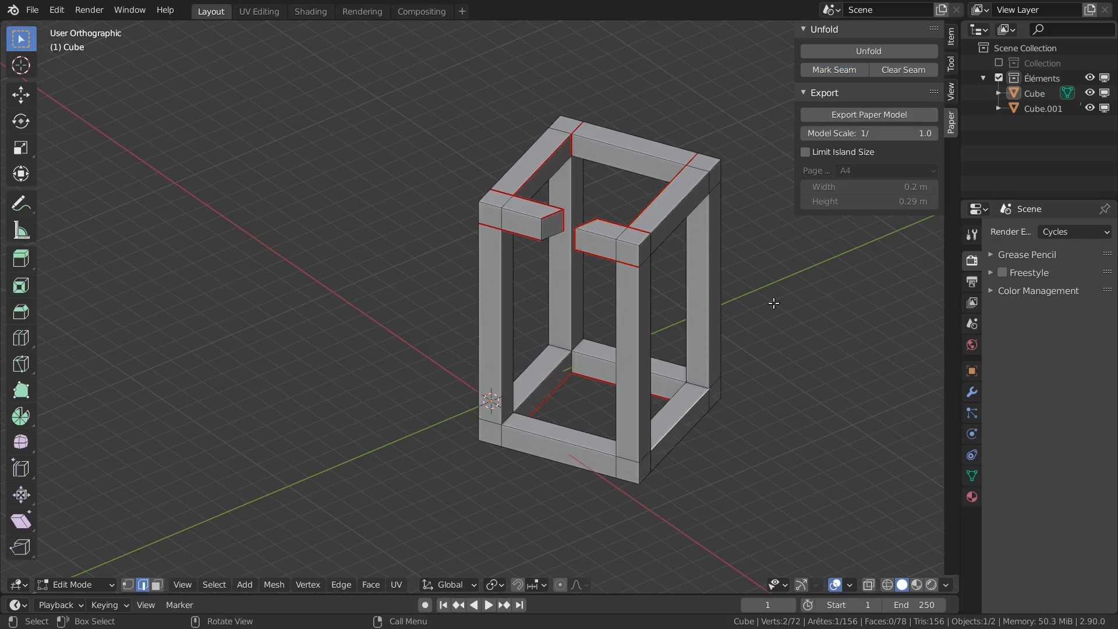
left_click(843, 71)
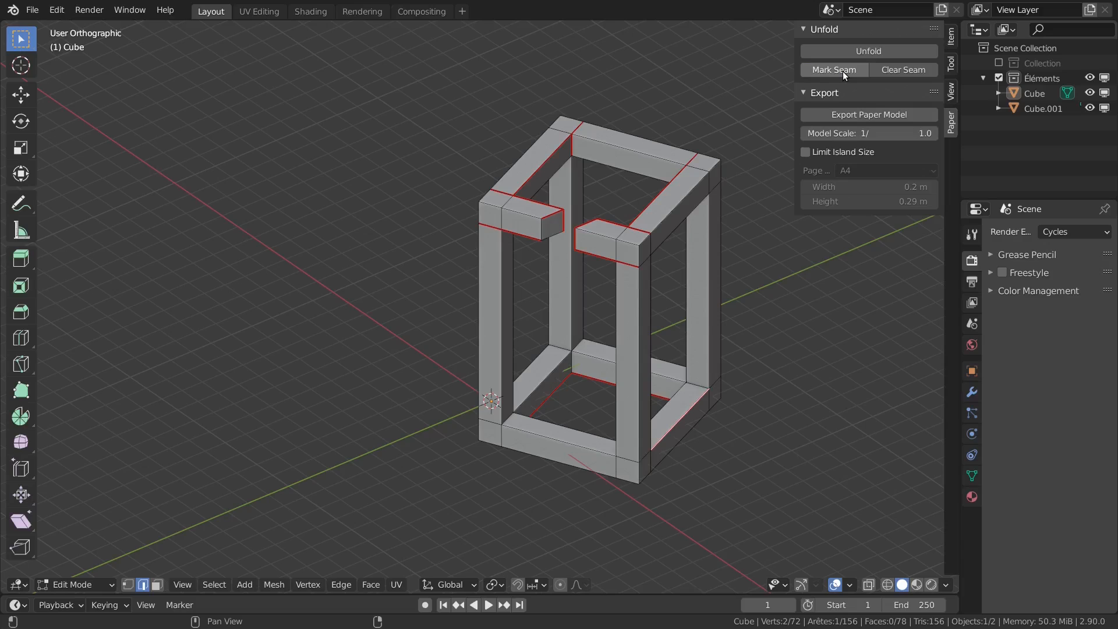
Mark seams across the rear-left bottom corner and on two vertical edges of the bottom front beam, near its left end and at its right corner.
left_click(560, 350, "shift")
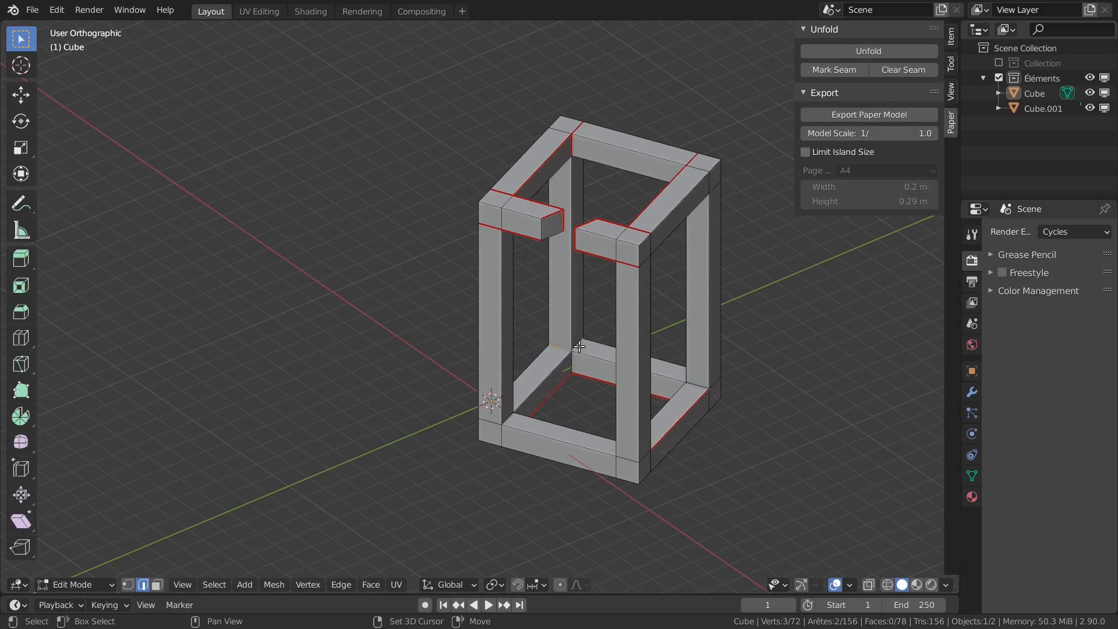
left_click(573, 363, "shift")
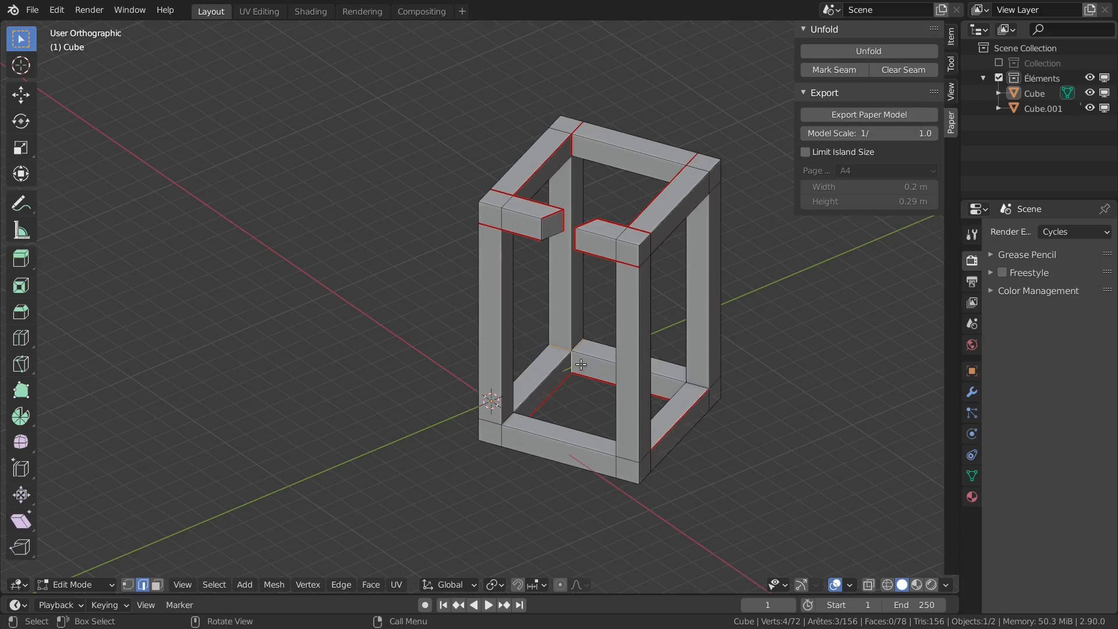
left_click(852, 70)
left_click(639, 472)
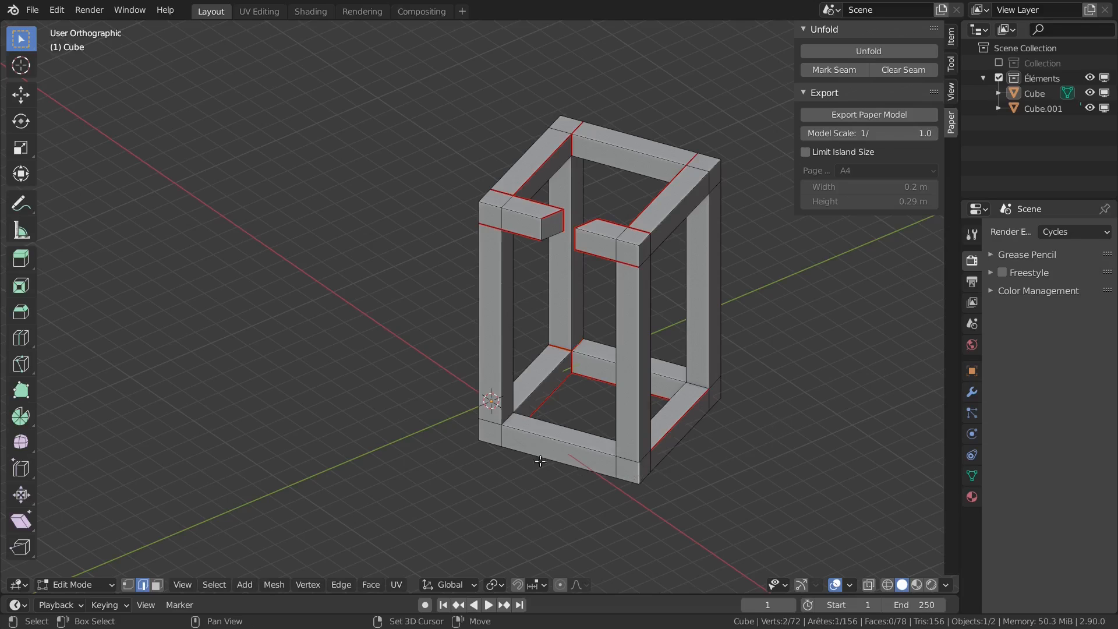
left_click(500, 436, "shift")
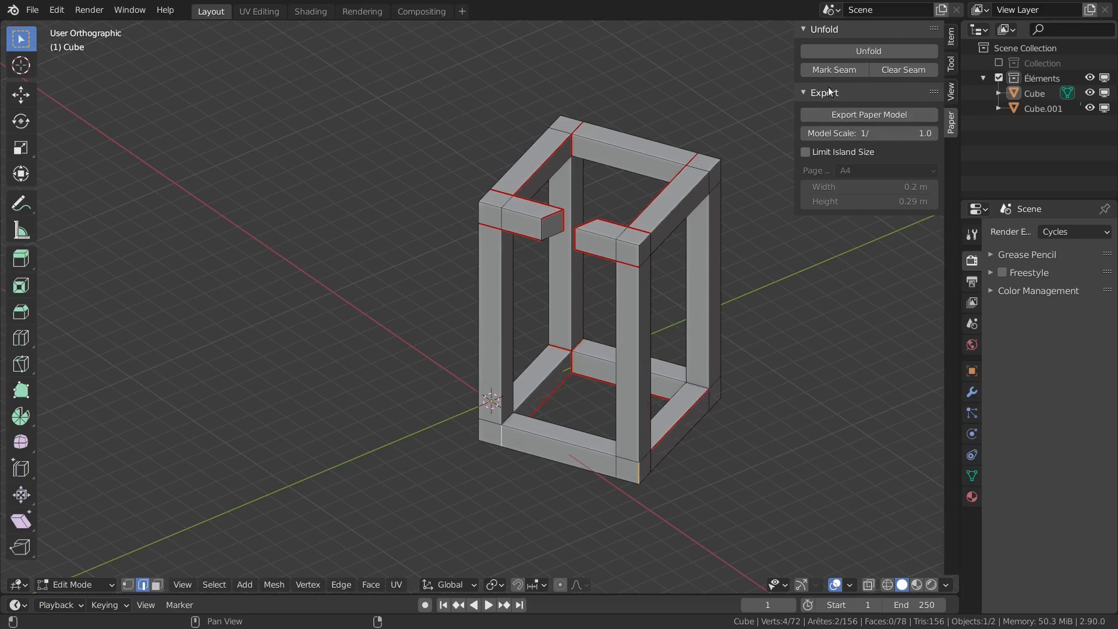
left_click(833, 68)
Mark seams across the inside of the front-left bottom corner and along the outer upper edge of the front-left top corner.
middle_click_drag(794, 442, 630, 430)
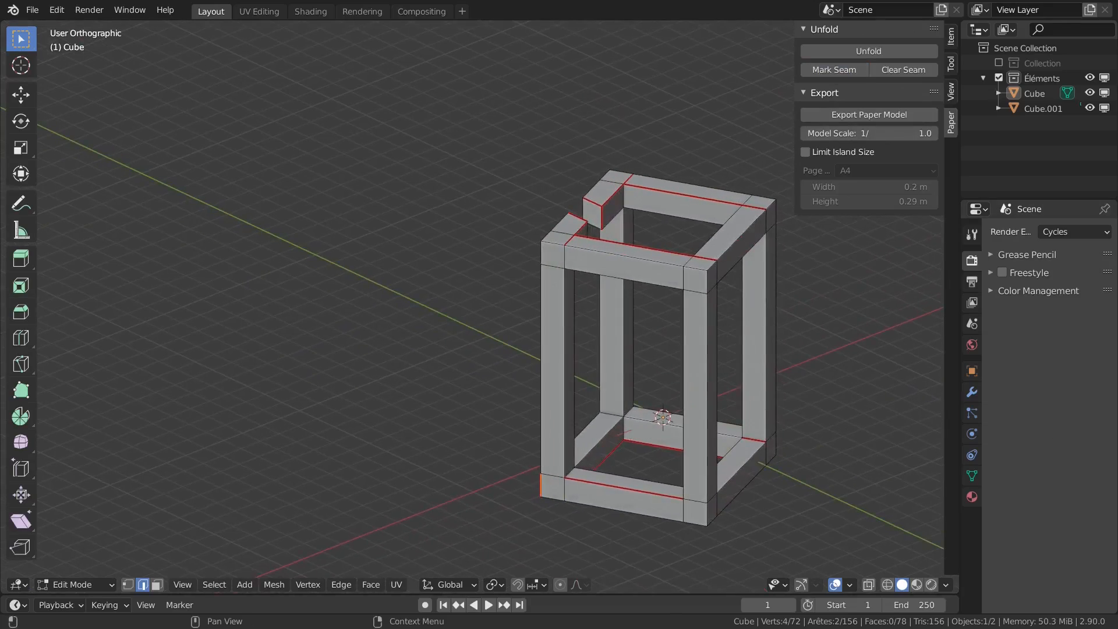
left_click(608, 412)
left_click(623, 428, "shift")
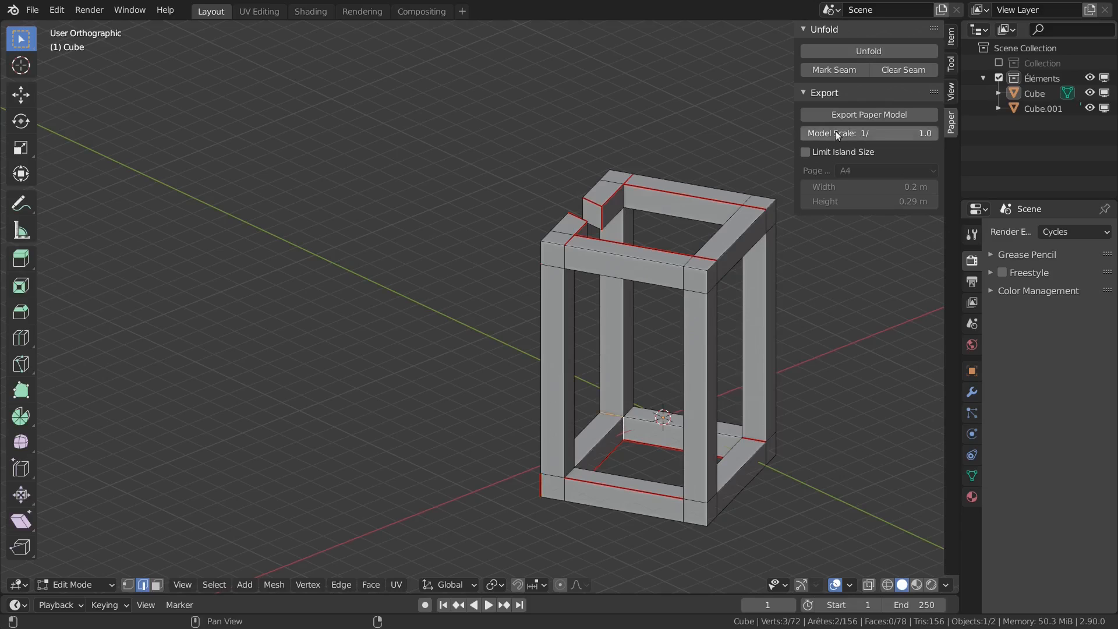
left_click(841, 71)
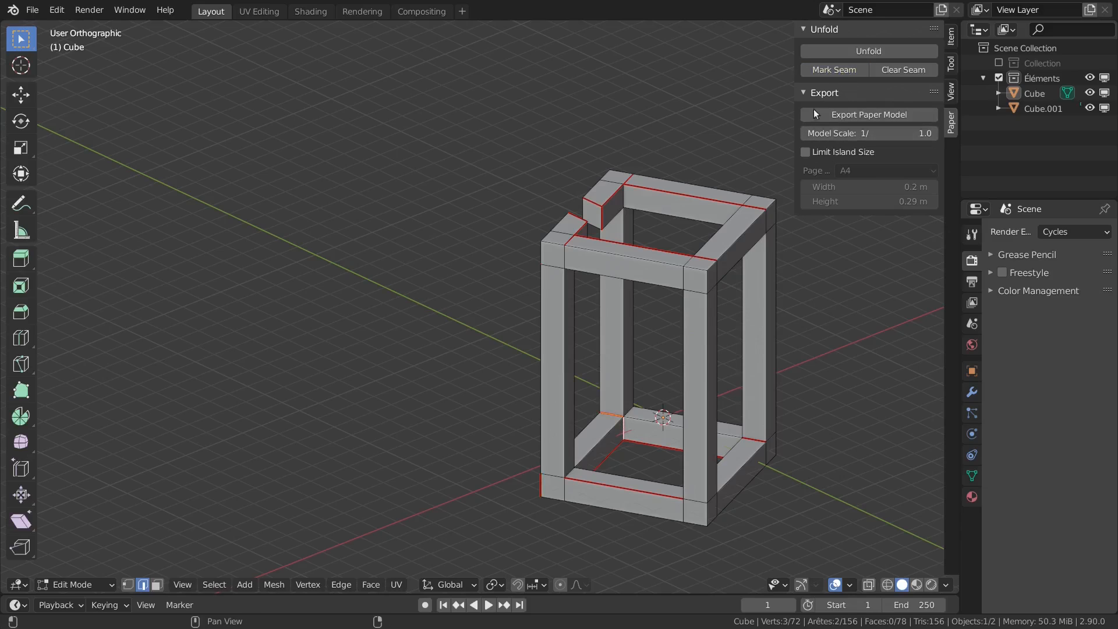
left_click(621, 181)
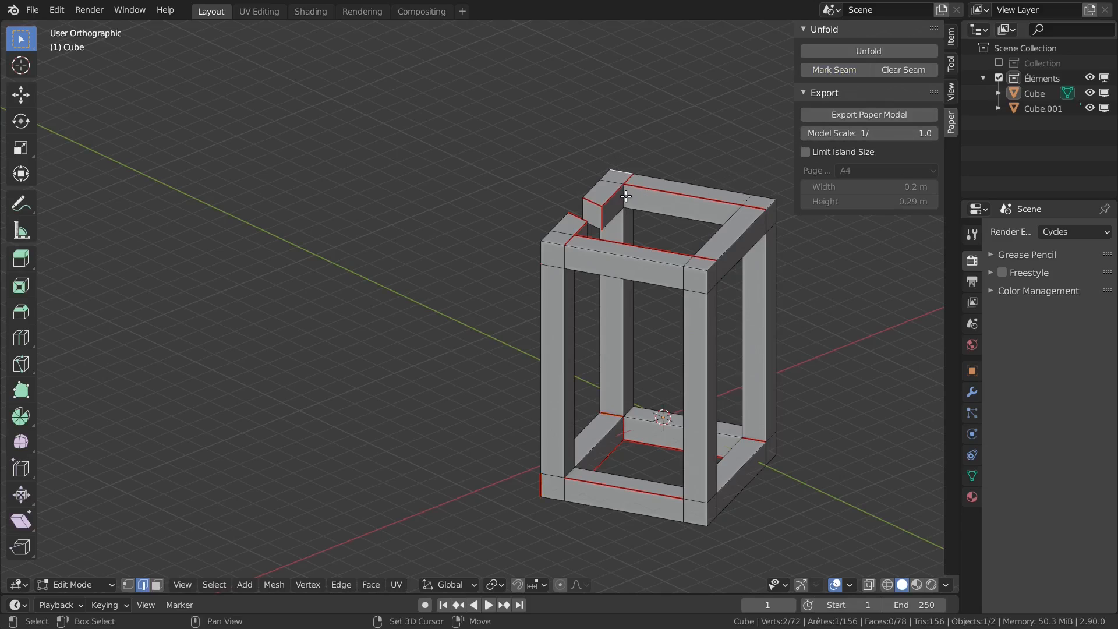
left_click(622, 172, "shift")
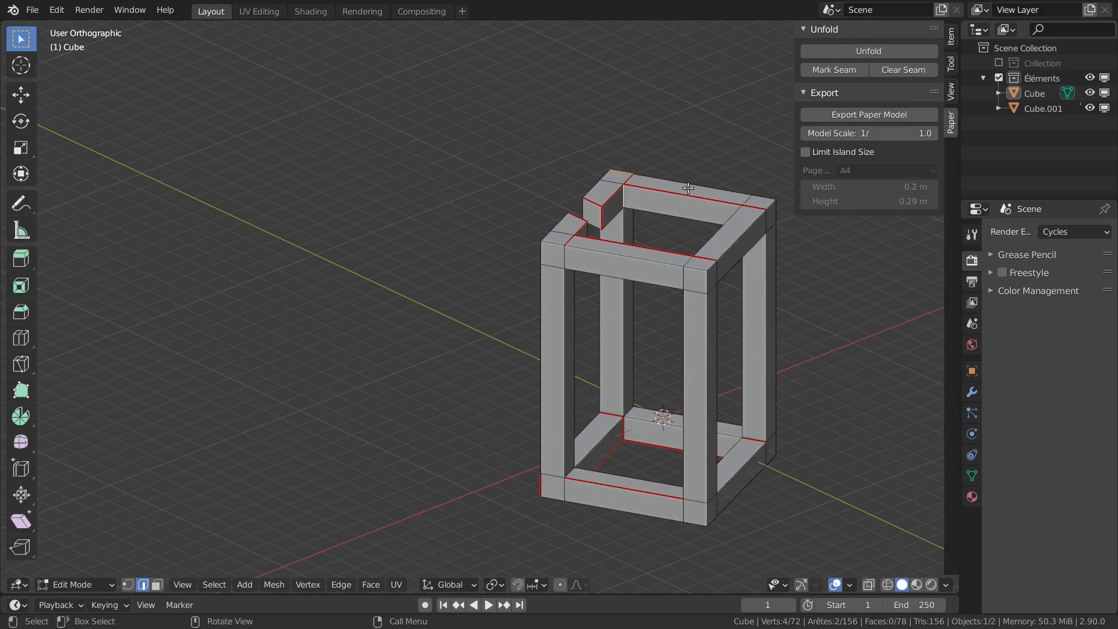
left_click(847, 71)
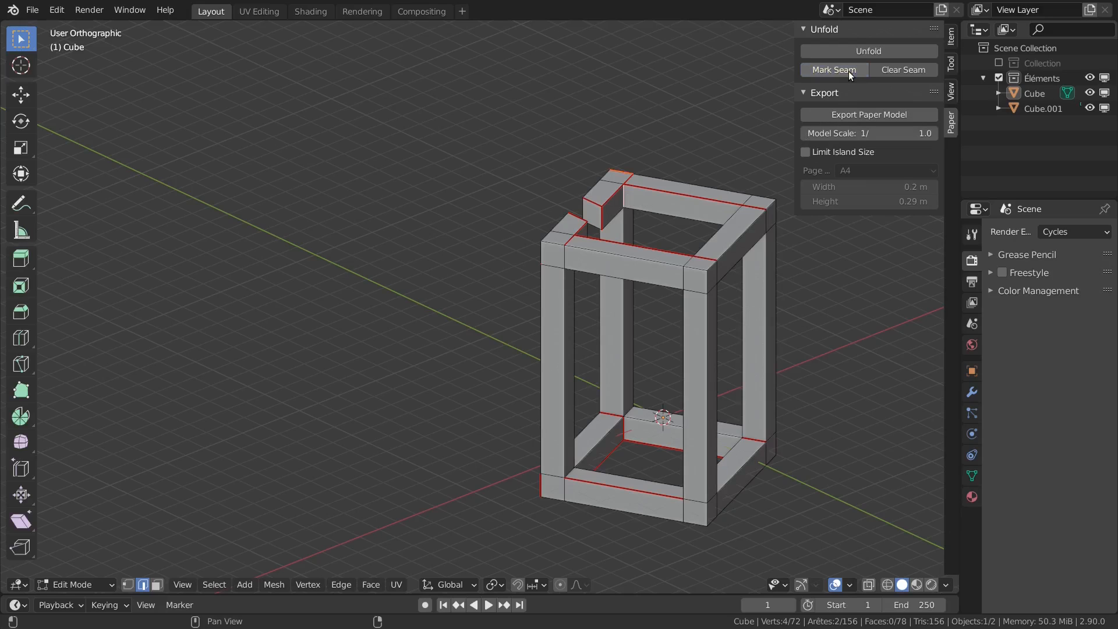
Mark seams on the vertical edges at both ends of the rear top and rear bottom beams' outer faces.
left_click(765, 220)
left_click(716, 272, "shift")
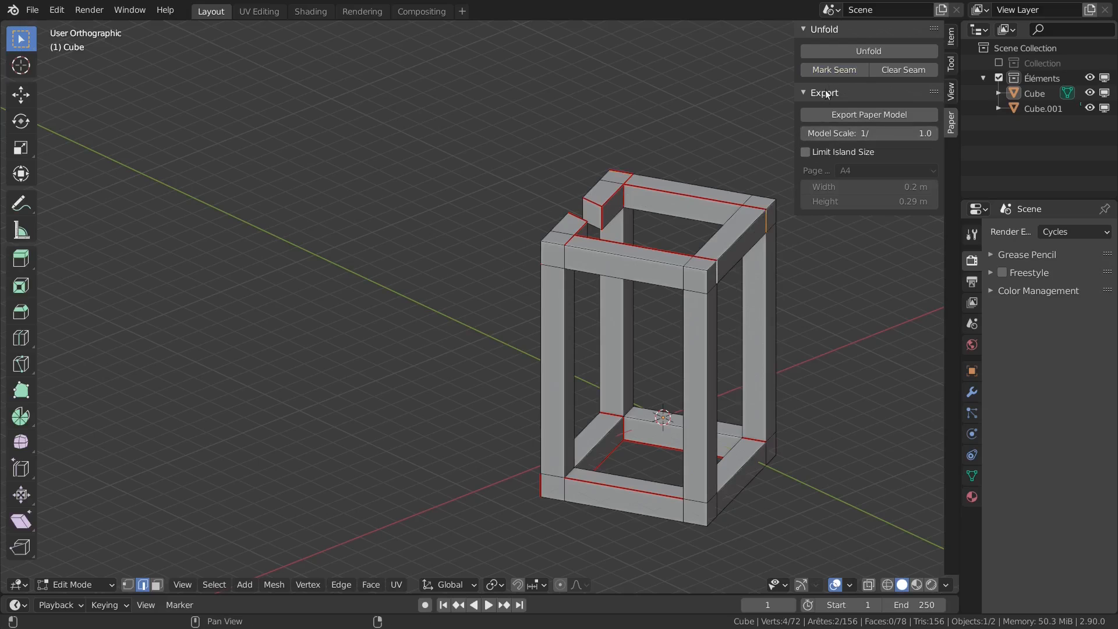
left_click(830, 68)
left_click(766, 452)
left_click(716, 505, "shift")
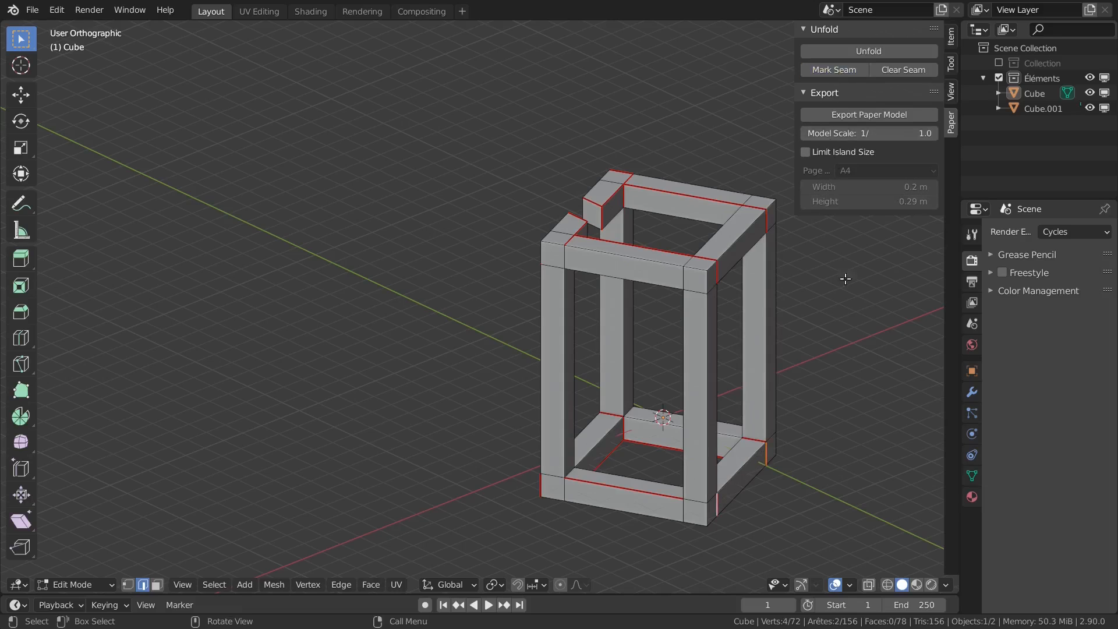
Mark seams on the inner edges of the front-right bottom corner and the front-right top corner.
middle_click_drag(839, 337, 512, 319)
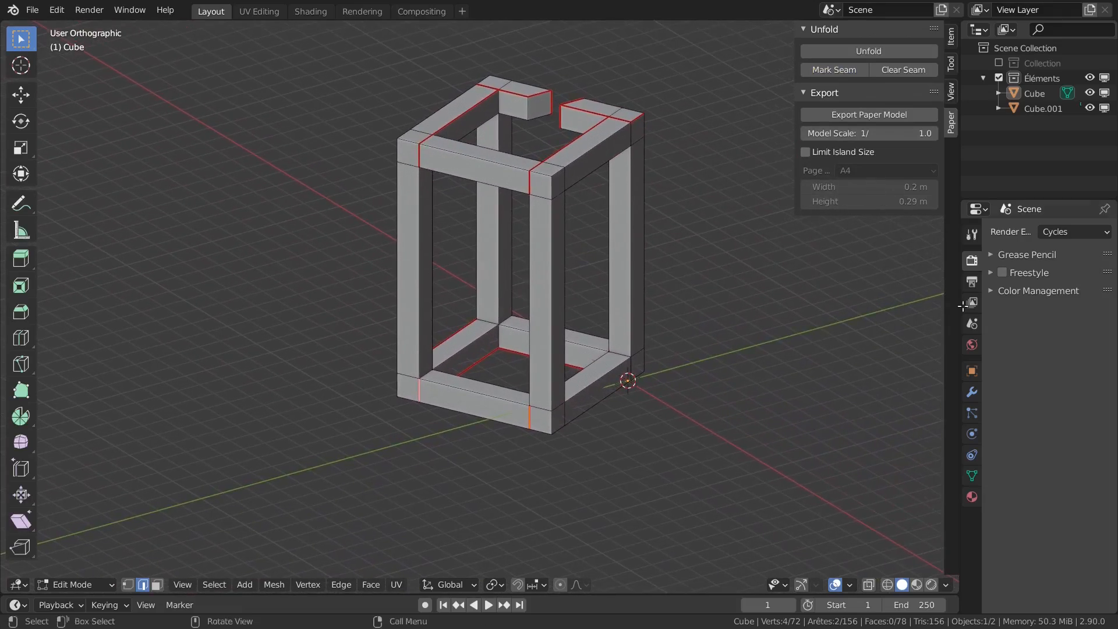
left_click(508, 320)
left_click(828, 66)
left_click(497, 102)
left_click(834, 70)
Mark seams on the inner vertical edges of the rear-right top and rear-right bottom corners, and clear the selection.
middle_click_drag(883, 264, 505, 234)
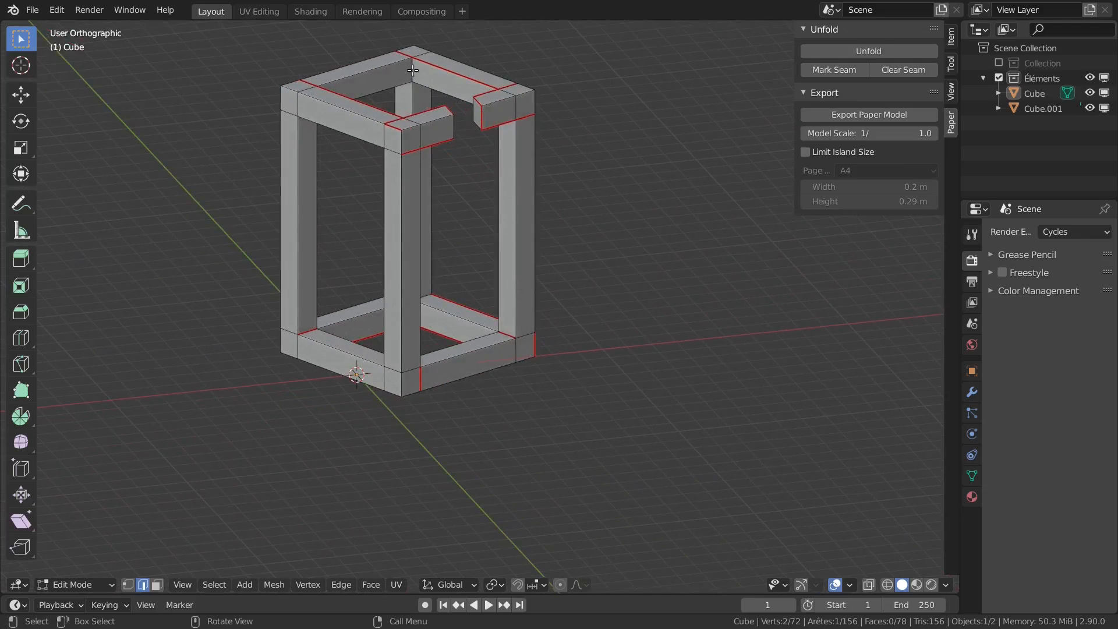
left_click(841, 67)
middle_click_drag(623, 262, 640, 408)
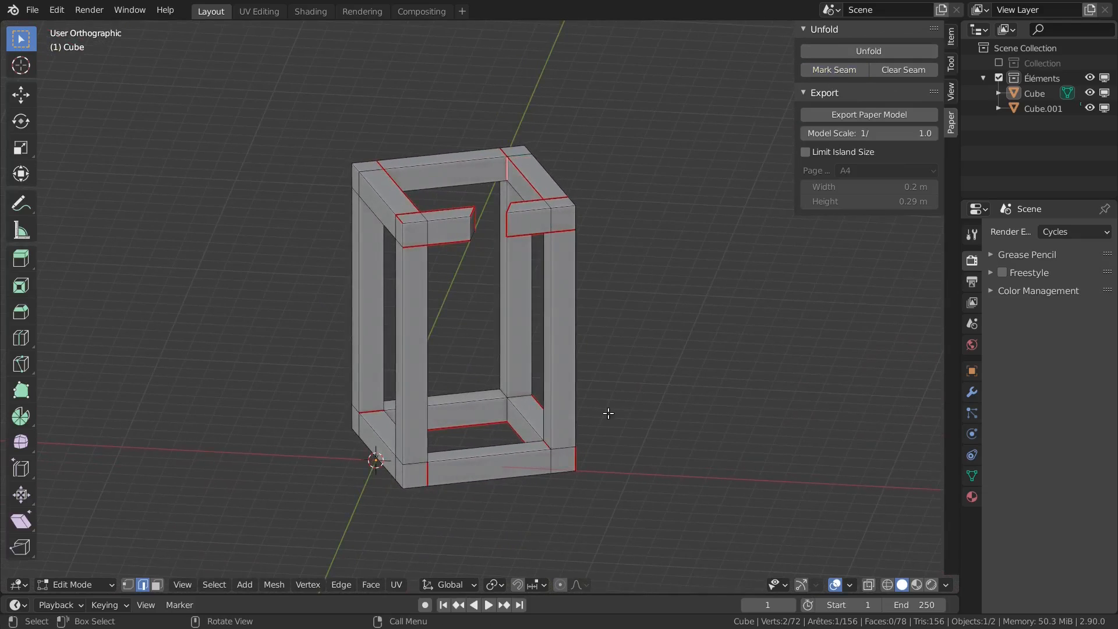
left_click(506, 410)
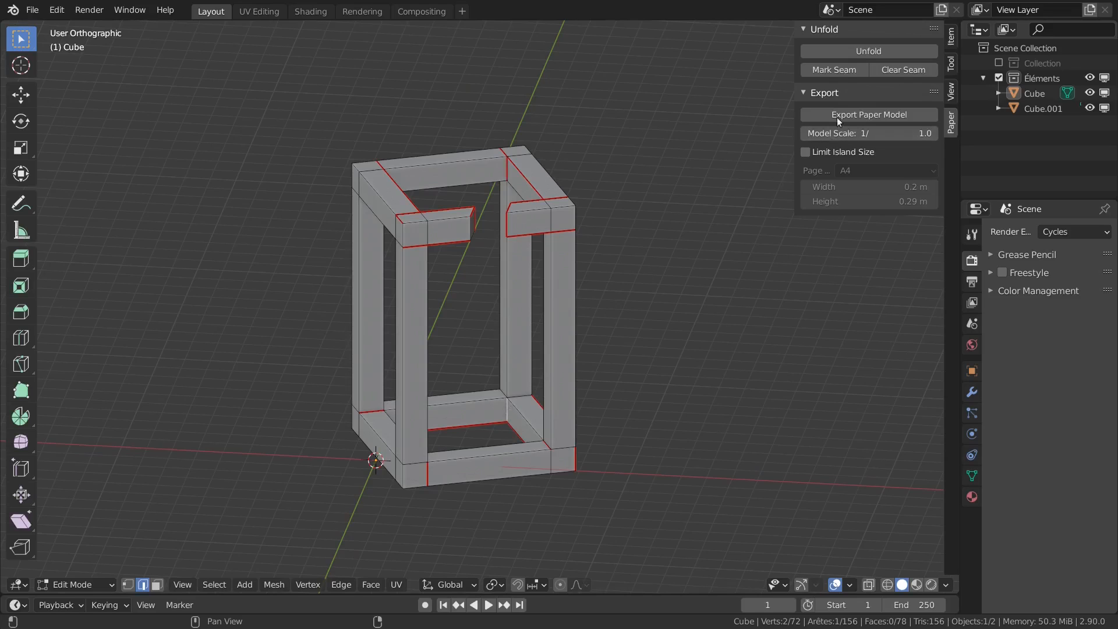
left_click(827, 72)
middle_click_drag(788, 189, 767, 392)
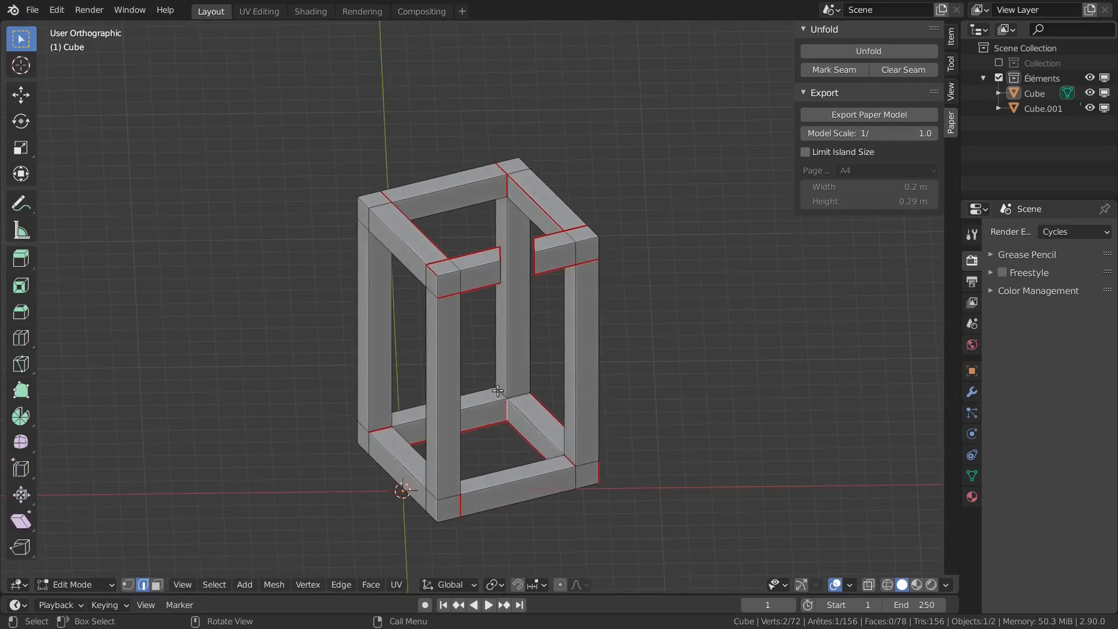
left_click(822, 68)
left_click(766, 297)
Export the frame as an A4 PDF paper model with tabs and numbers, using the file name 2e_edition.blend.
middle_click_drag(755, 388, 690, 350)
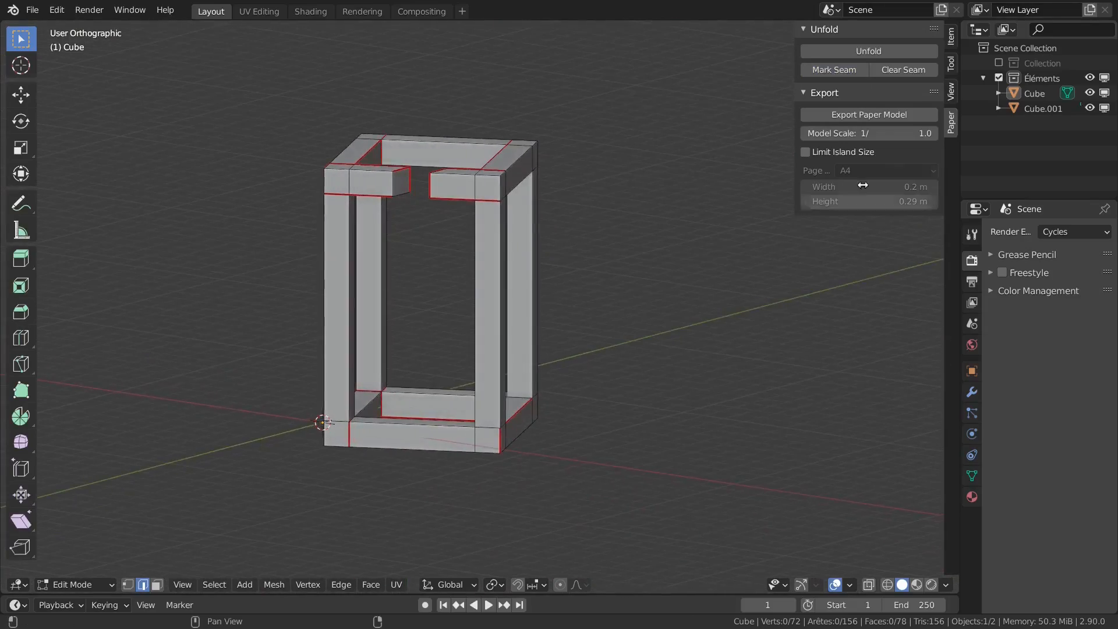
left_click(870, 113)
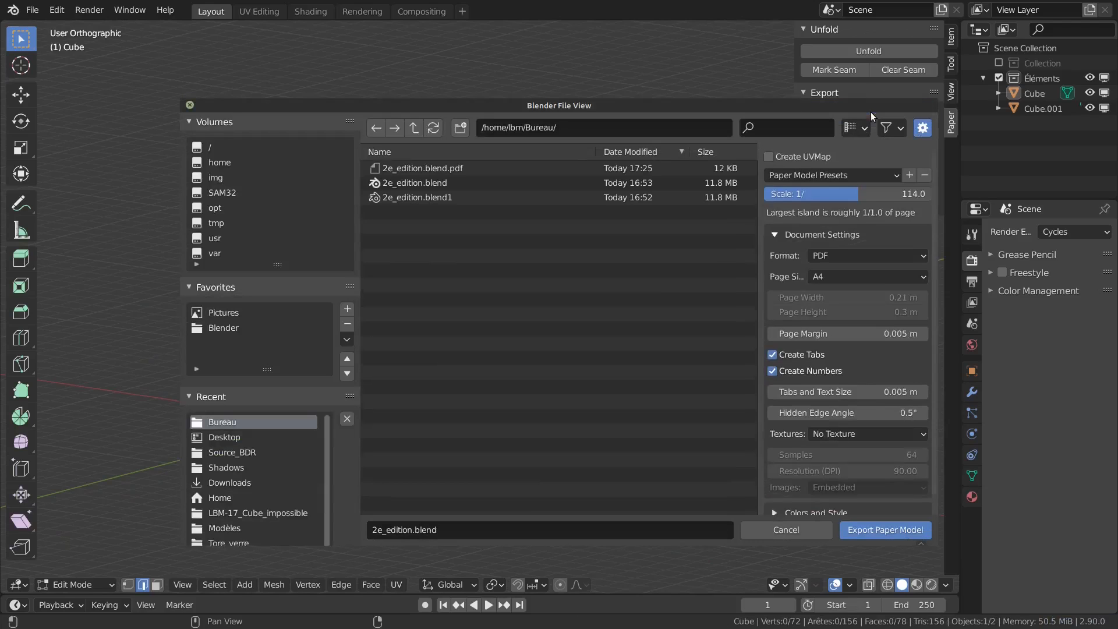
left_click(870, 528)
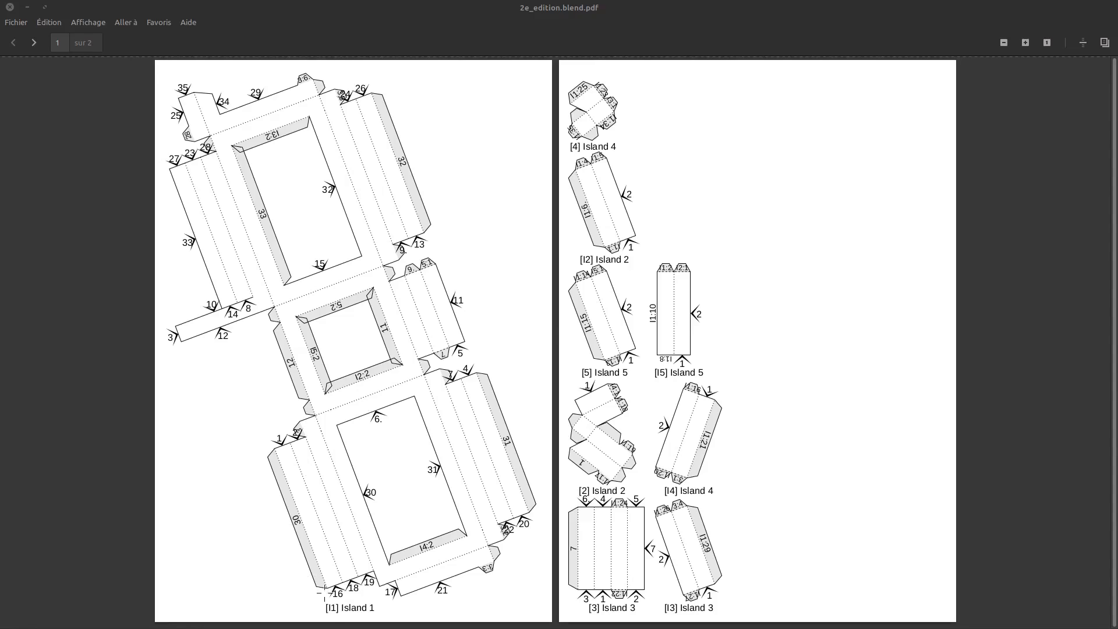
Examine the island names and labels in the exported 2e_edition.blend.pdf, comparing those with and without the I prefix.
mouse_move(324, 594)
left_mouse_down()
mouse_move(321, 621)
mouse_move(350, 600)
mouse_move(315, 598)
left_mouse_up()
mouse_move(640, 595)
left_mouse_down()
mouse_move(618, 589)
mouse_move(591, 608)
mouse_move(635, 619)
mouse_move(637, 601)
left_mouse_up()
key("shift+F9")
left_click_drag(586, 294, 605, 338)
mouse_move(696, 293)
left_mouse_down()
mouse_move(686, 325)
mouse_move(706, 327)
left_mouse_up()
key("shift+F9")
left_click_drag(574, 382, 631, 383)
mouse_move(649, 365)
left_mouse_down()
mouse_move(657, 383)
mouse_move(672, 373)
left_mouse_up()
mouse_move(594, 366)
left_mouse_down()
mouse_move(570, 381)
mouse_move(590, 387)
left_mouse_up()
mouse_move(593, 591)
left_mouse_down()
mouse_move(578, 614)
mouse_move(598, 619)
left_mouse_up()
mouse_move(669, 595)
left_mouse_down()
mouse_move(653, 616)
mouse_move(676, 618)
left_mouse_up()
Trace tab labels I1:15, I1:14 and I5:1 on island [5] to their matching edges on islands I1 and I5.
key("shift+F9")
left_click_drag(568, 379, 628, 382)
left_click_drag(577, 303, 604, 339)
mouse_move(583, 329)
left_mouse_down()
mouse_move(512, 303)
mouse_move(331, 269)
left_mouse_up()
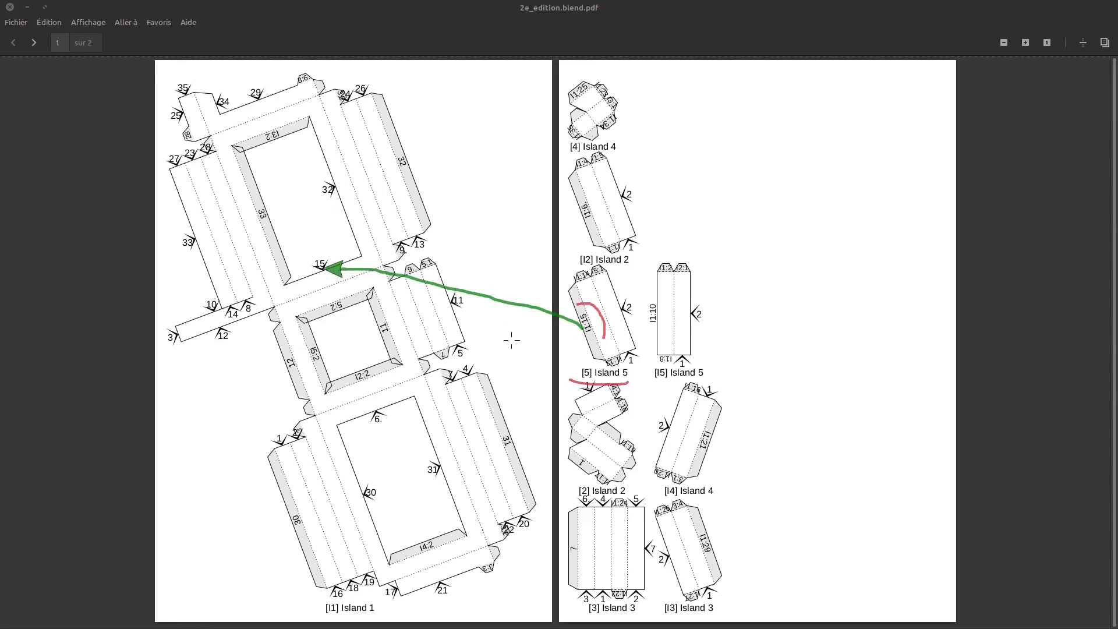
key("shift+F9")
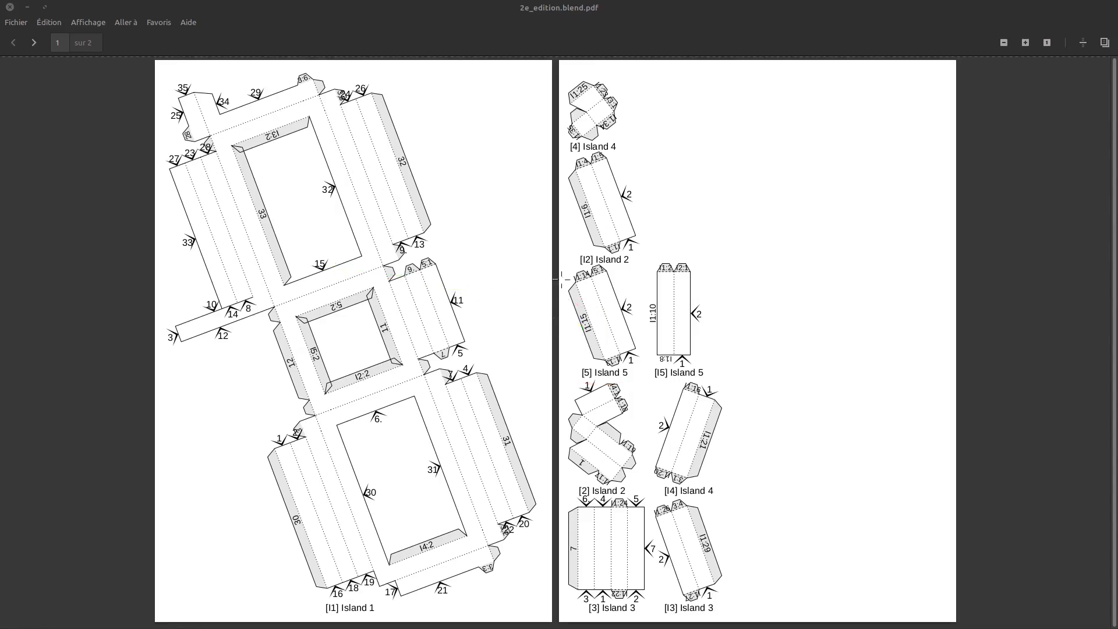
mouse_move(561, 262)
left_mouse_down()
mouse_move(567, 280)
mouse_move(595, 287)
left_mouse_up()
left_click_drag(567, 295, 245, 302)
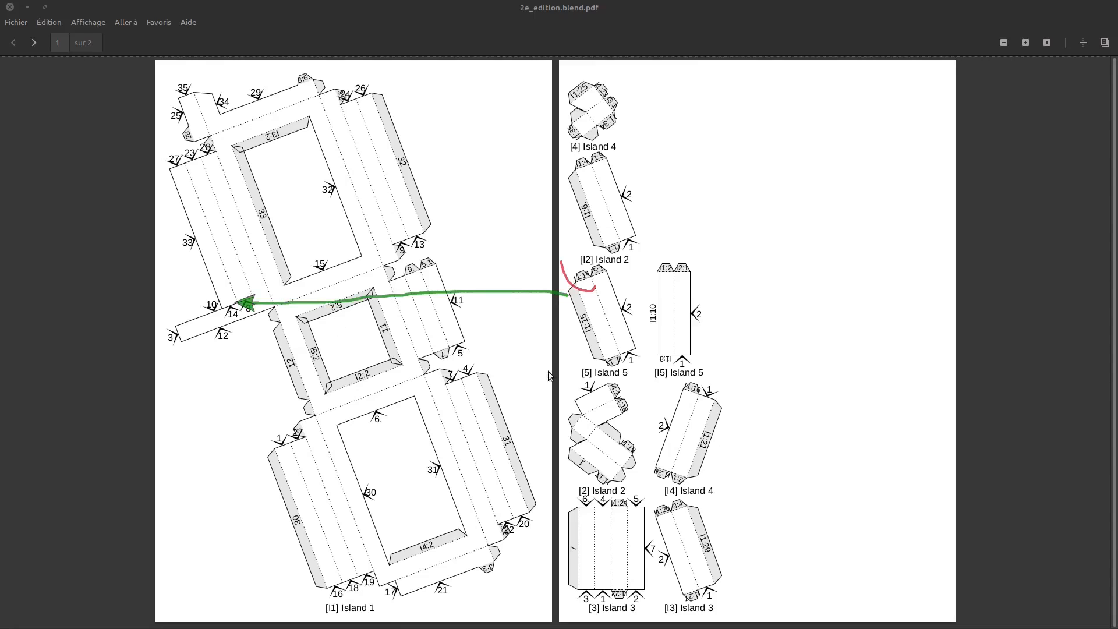
key("shift+F9")
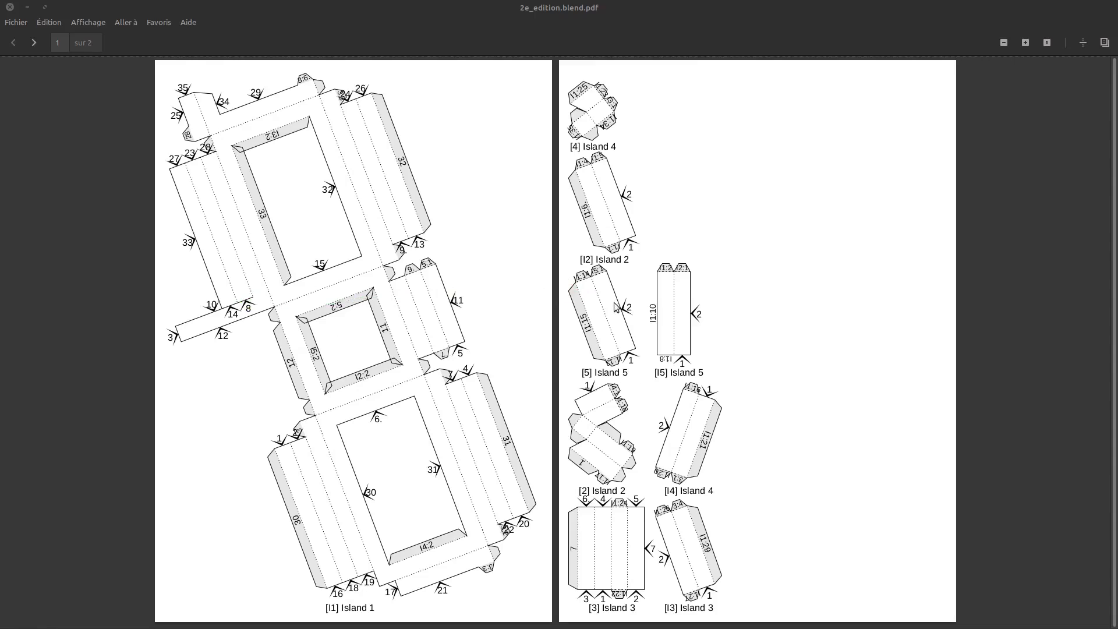
key("F9")
mouse_move(602, 263)
left_mouse_down()
mouse_move(587, 277)
mouse_move(602, 281)
left_mouse_up()
middle_click_drag(613, 278, 674, 344)
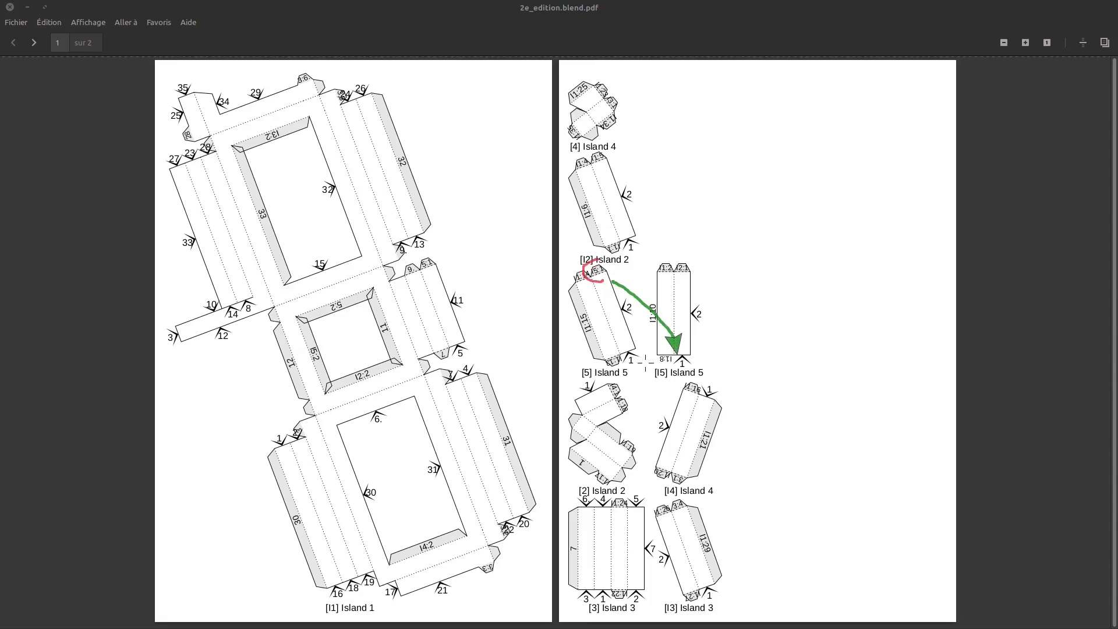
key("shift+F9")
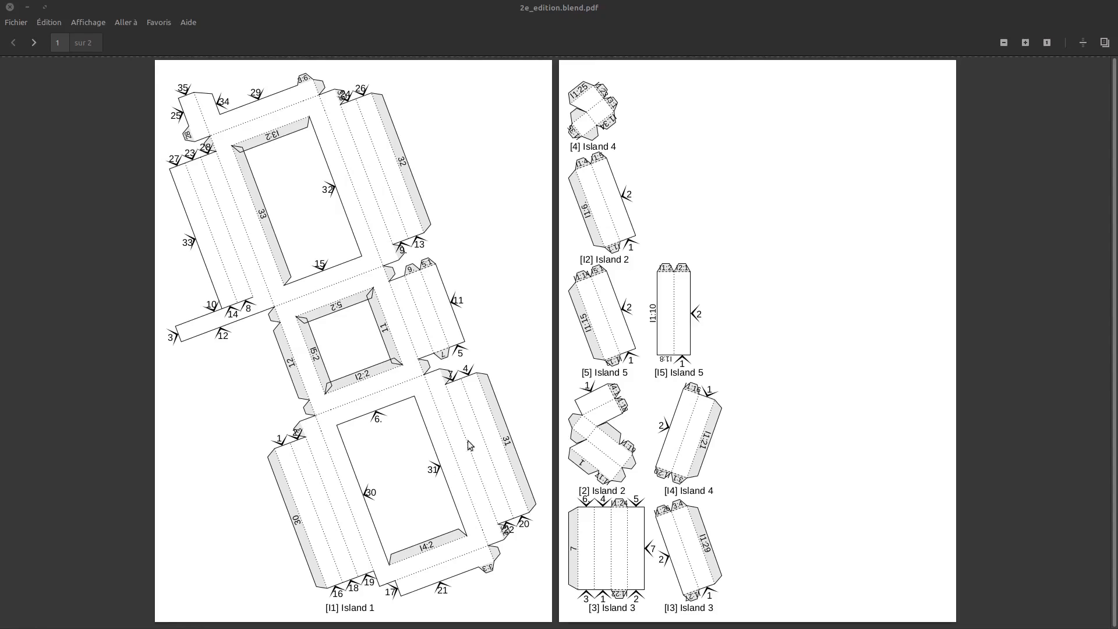
scroll(409, 275, "up", 5, "ctrl")
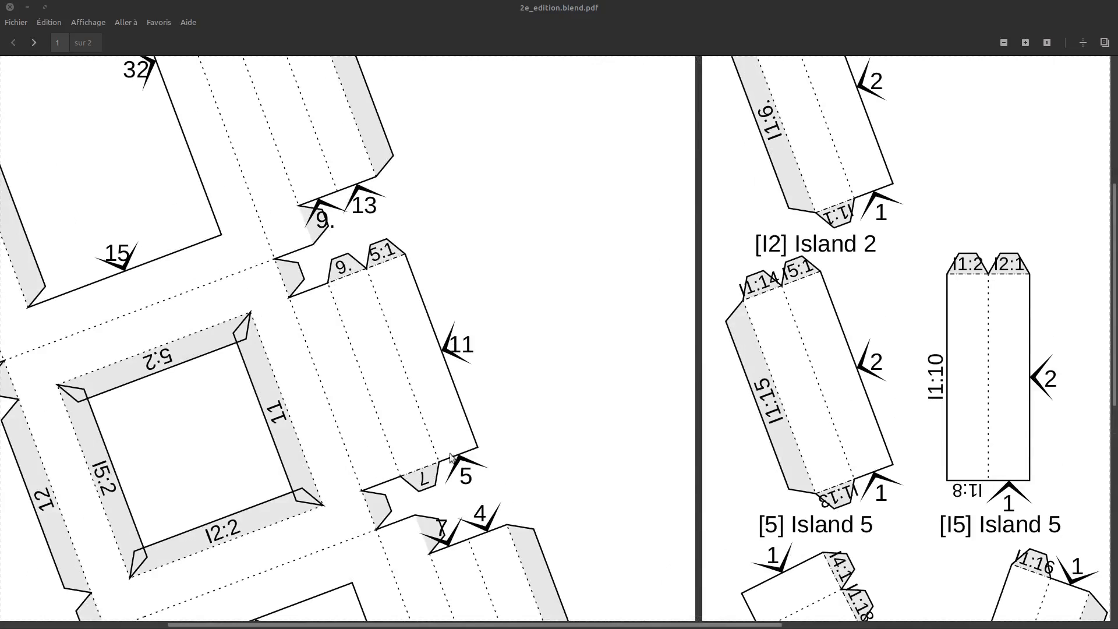
scroll(460, 417, "down", 2, "ctrl")
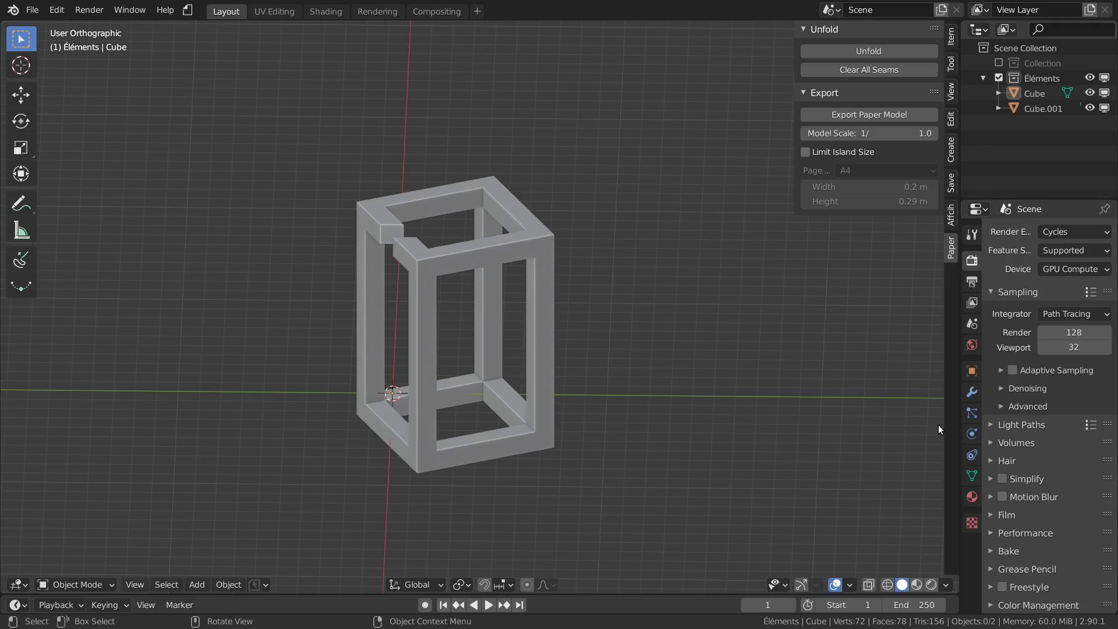
Create a new material on the frame with a pure white base color.
left_click_drag(958, 431, 907, 430)
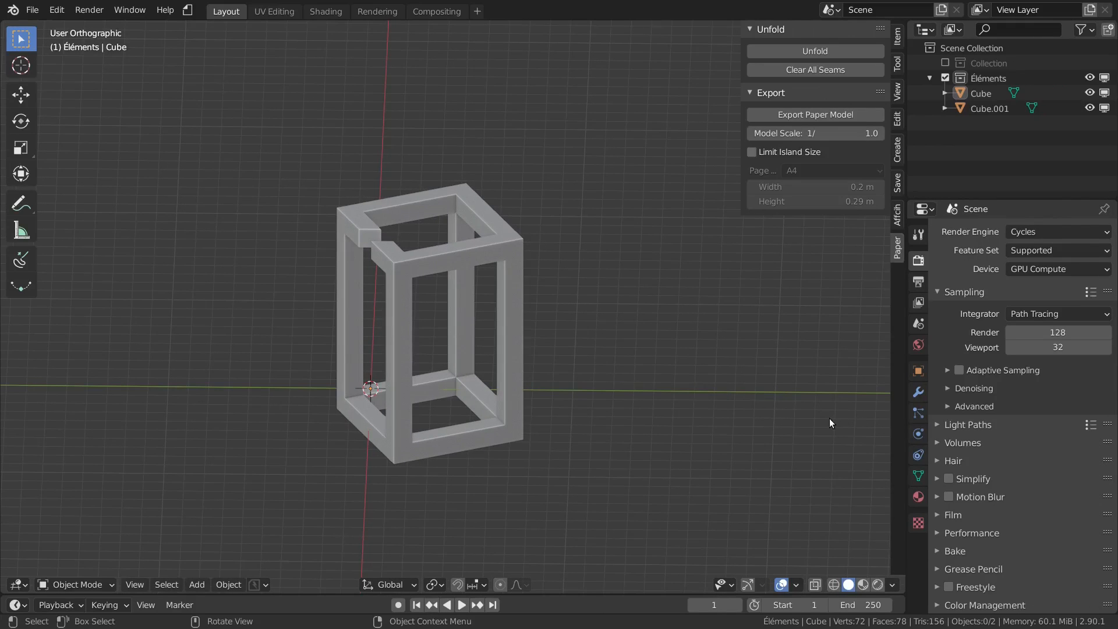
left_click(918, 496)
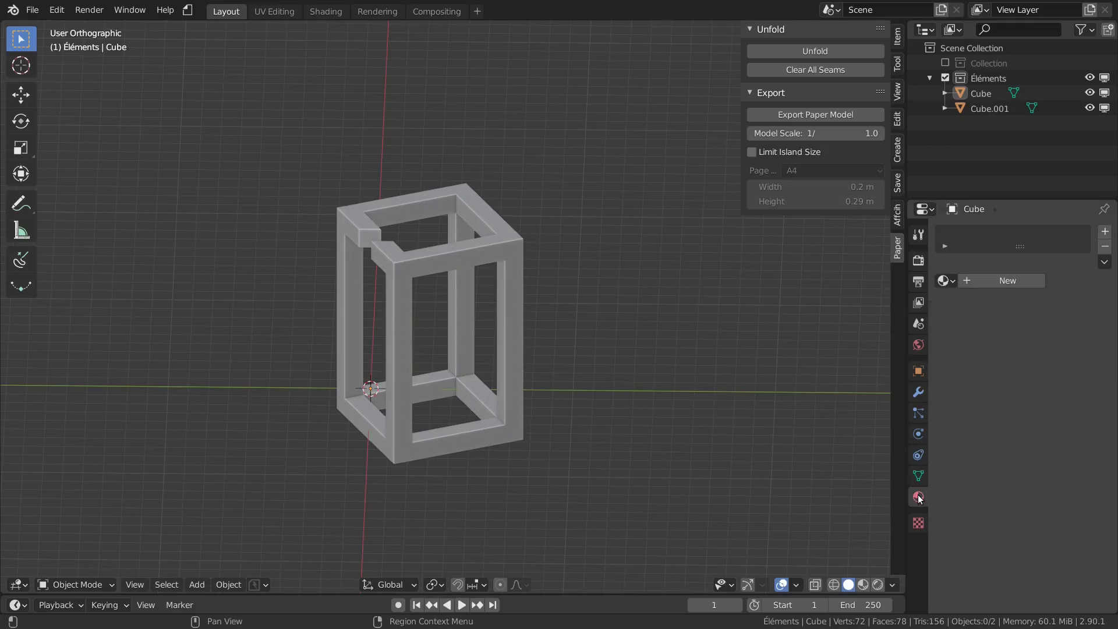
left_click(1017, 280)
left_click(1047, 407)
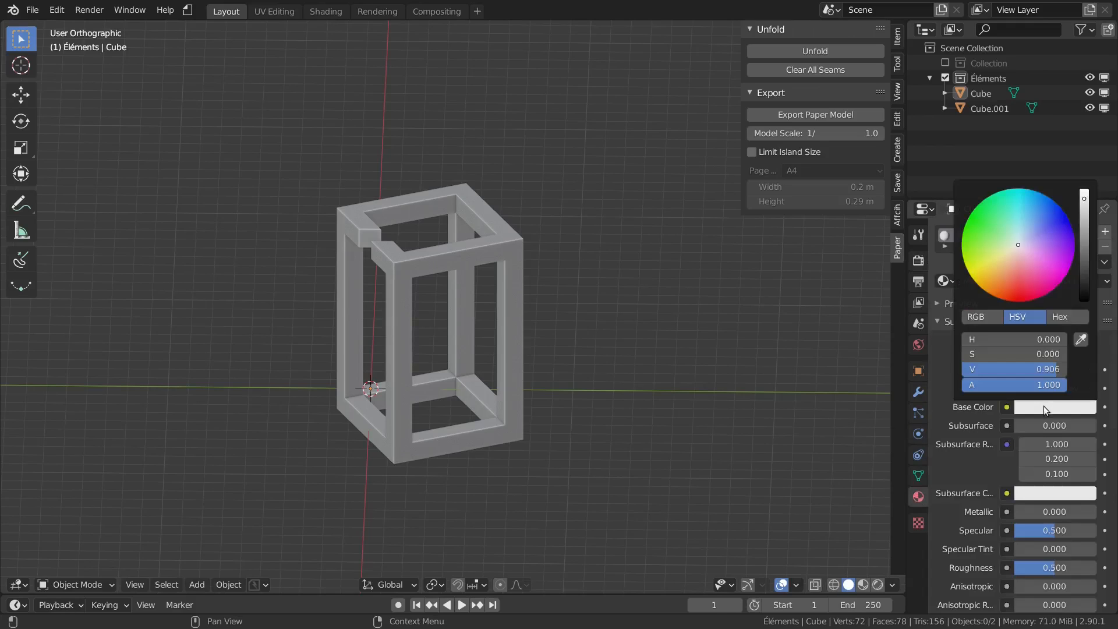
left_click_drag(1085, 203, 1084, 189)
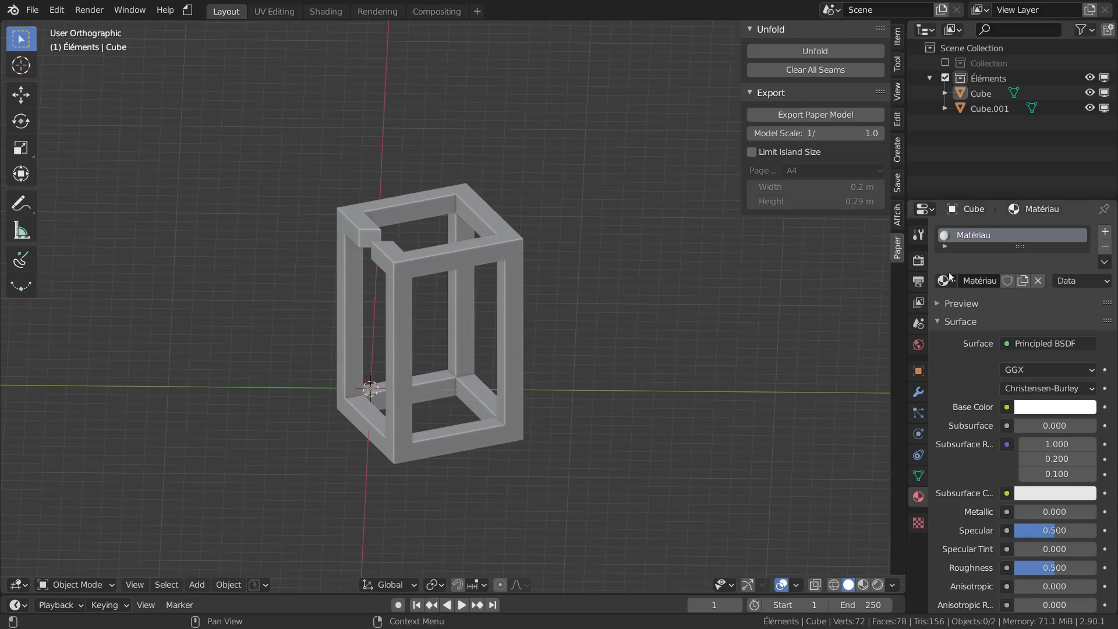
Add two more material slots to the frame and select the second slot.
left_click(1106, 233)
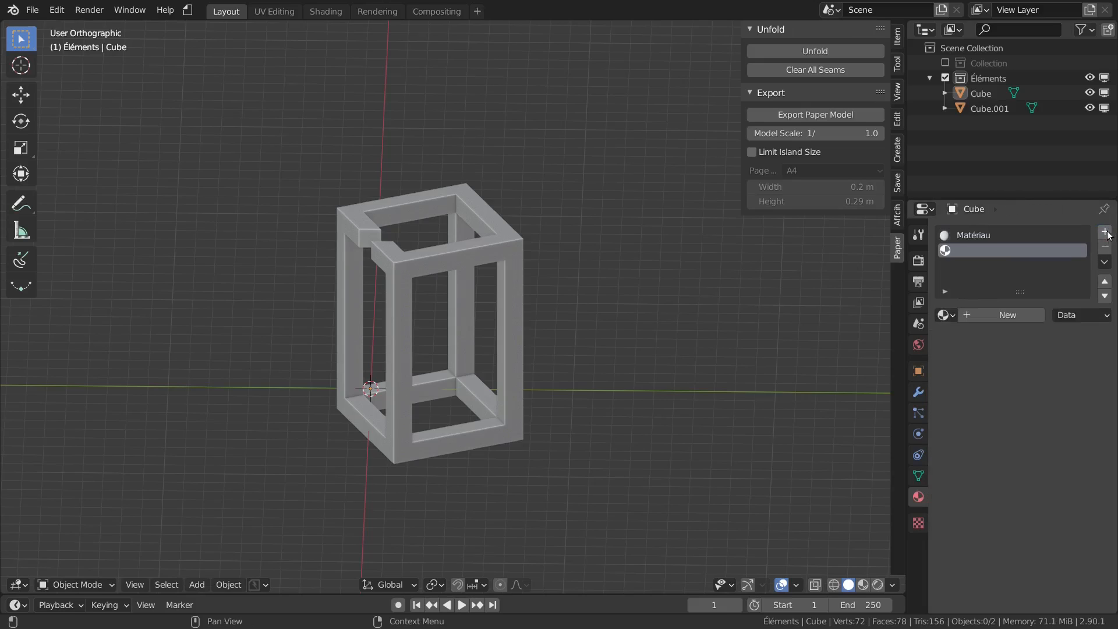
left_click(1105, 232)
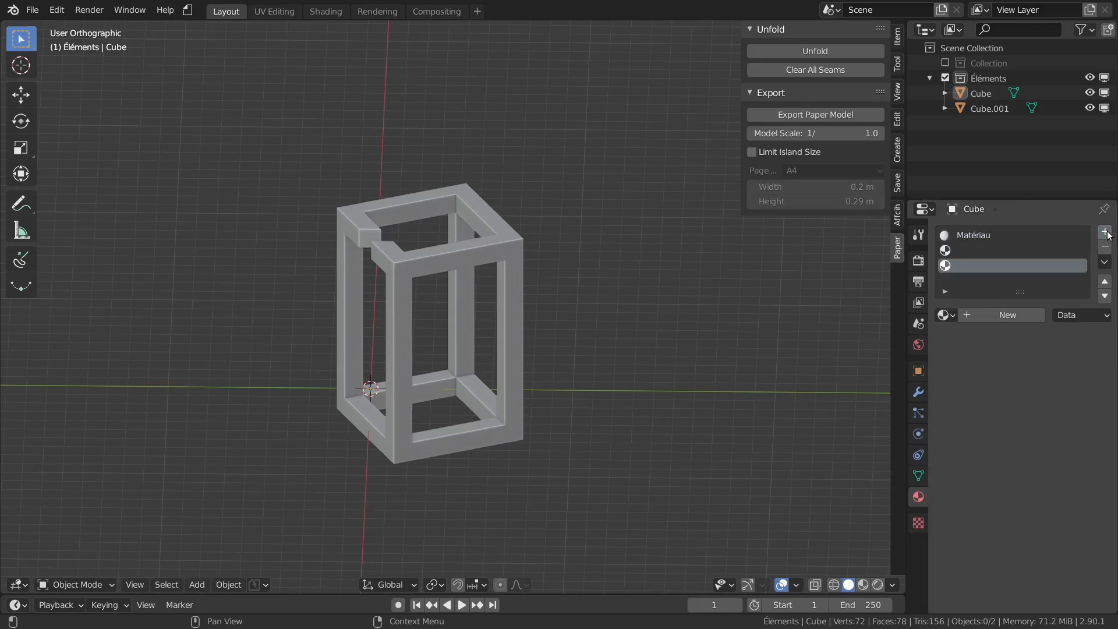
left_click(990, 247)
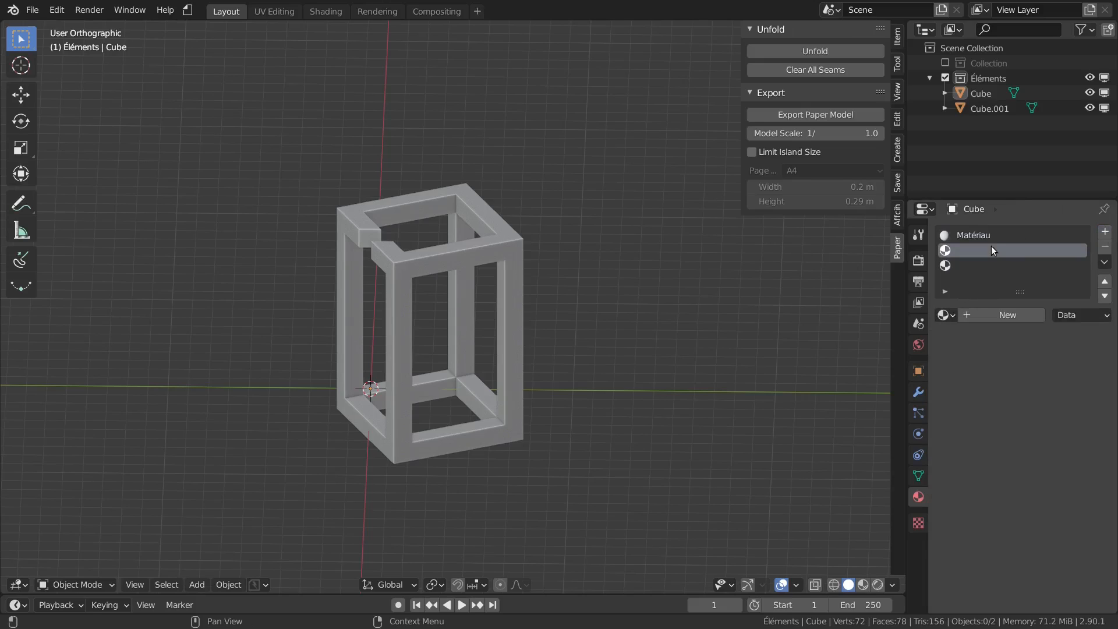
Create a new material in the frame's second slot with a pure red base color.
left_click(999, 313)
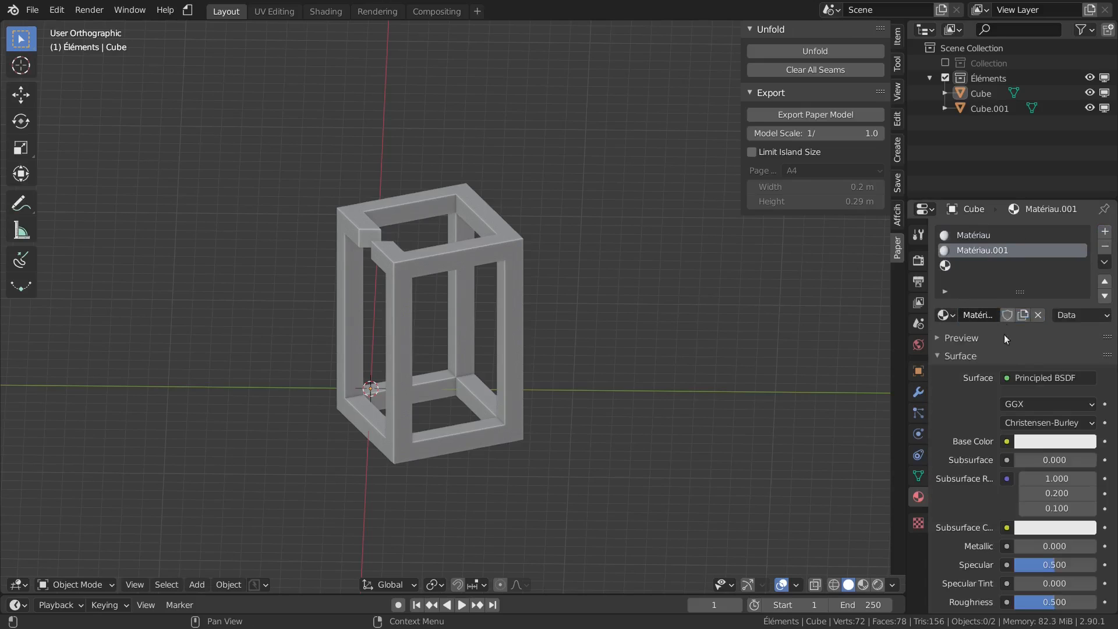
left_click(1037, 447)
left_click(1019, 337)
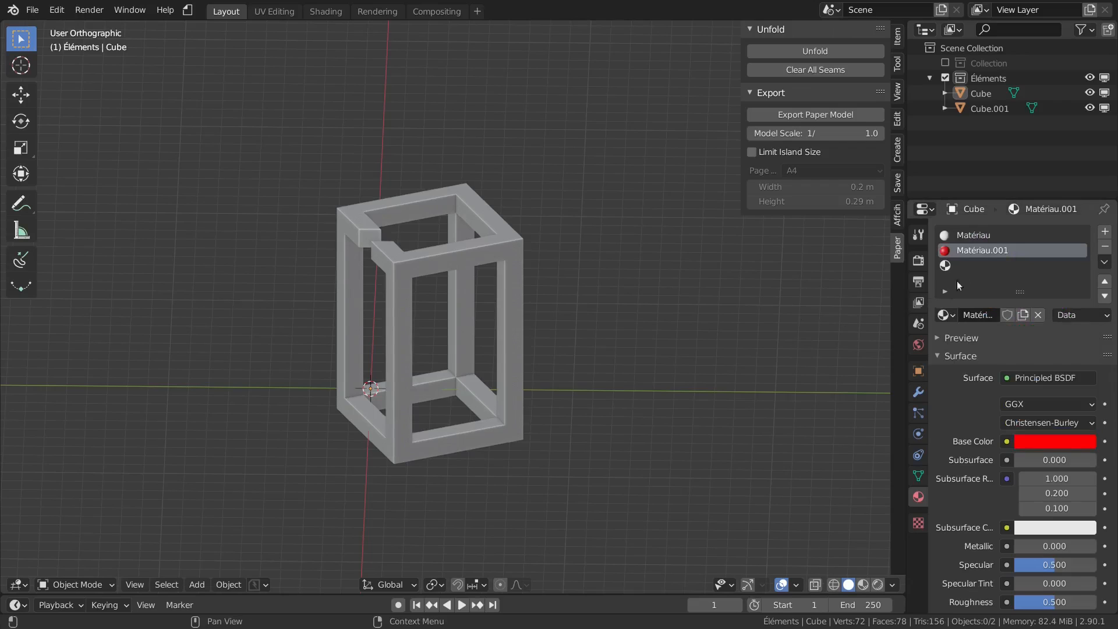
Create a material in the third slot with a fully bright green base color, hue 0.356 and saturation 1.000.
left_click(970, 263)
left_click(997, 314)
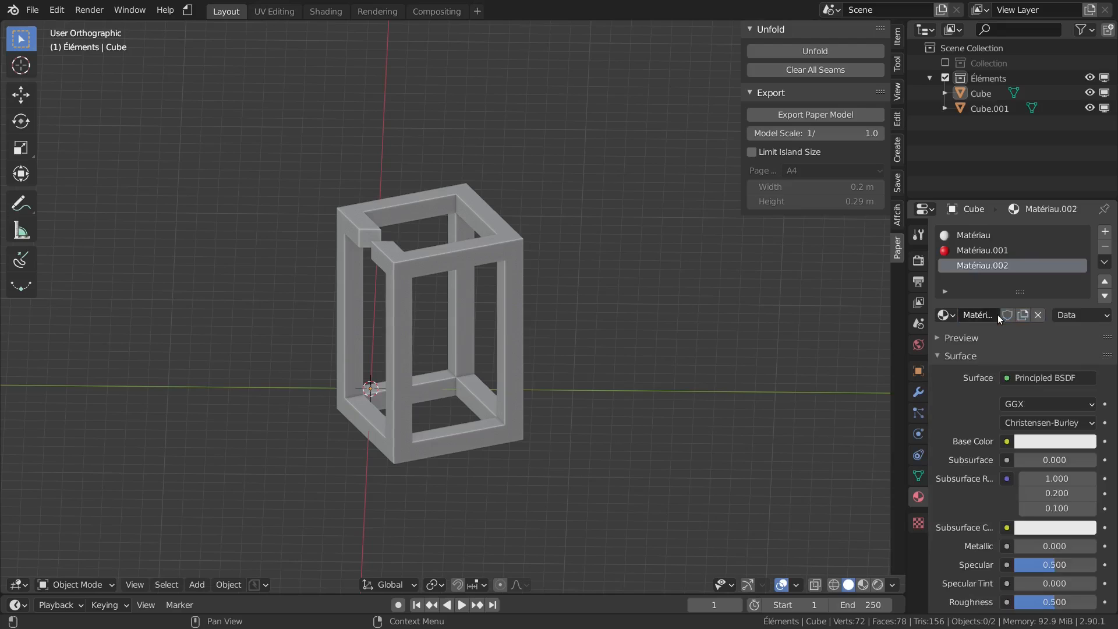
left_click(1037, 444)
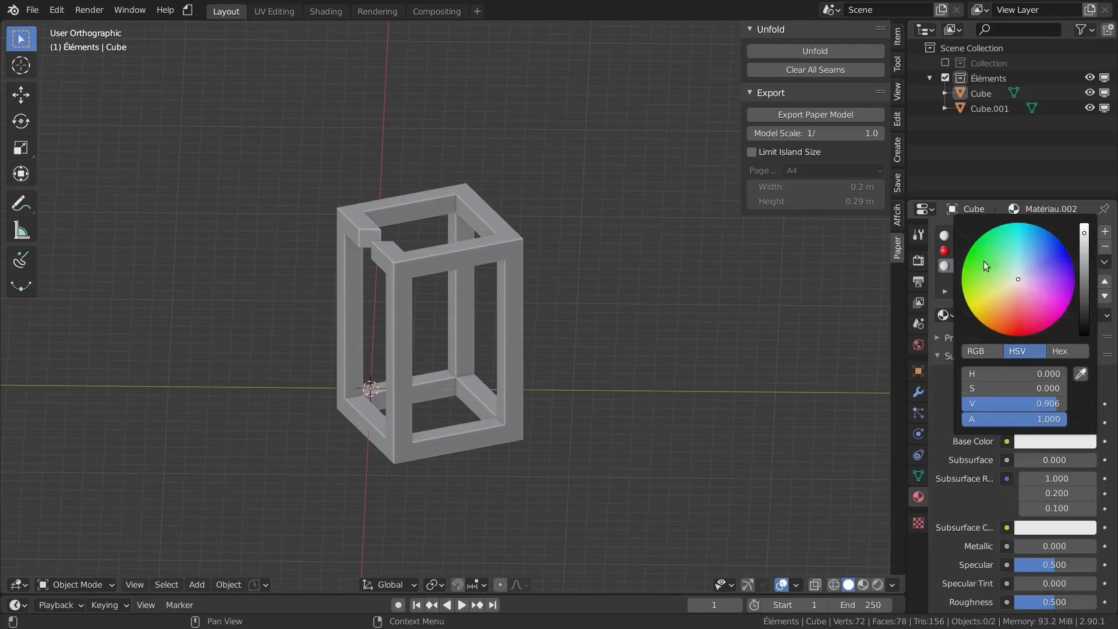
left_click(973, 244)
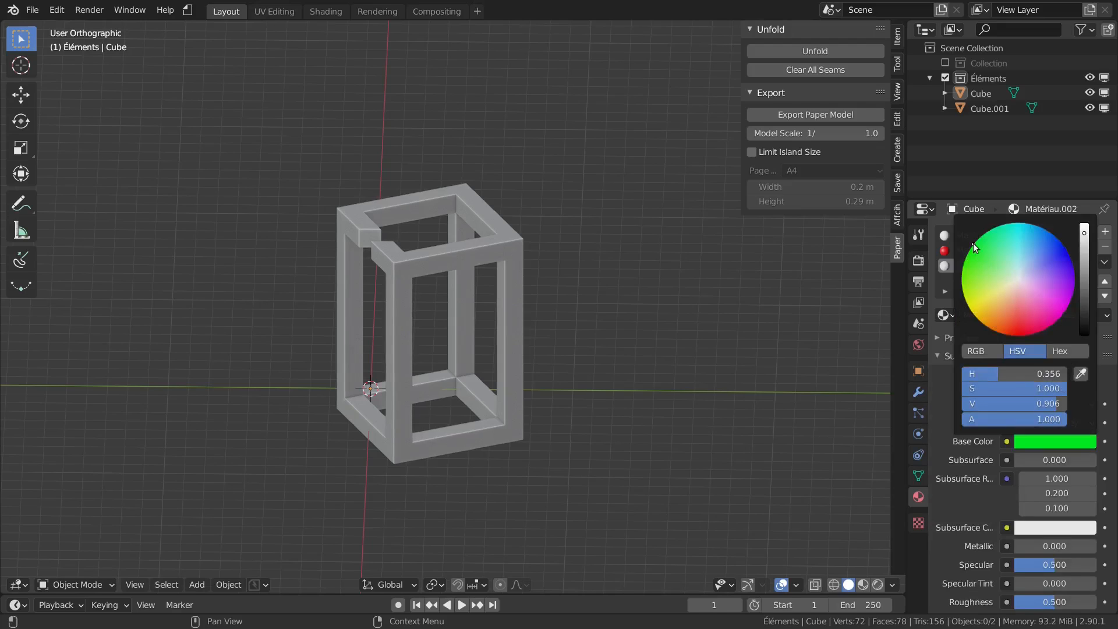
left_click_drag(991, 404, 1067, 401)
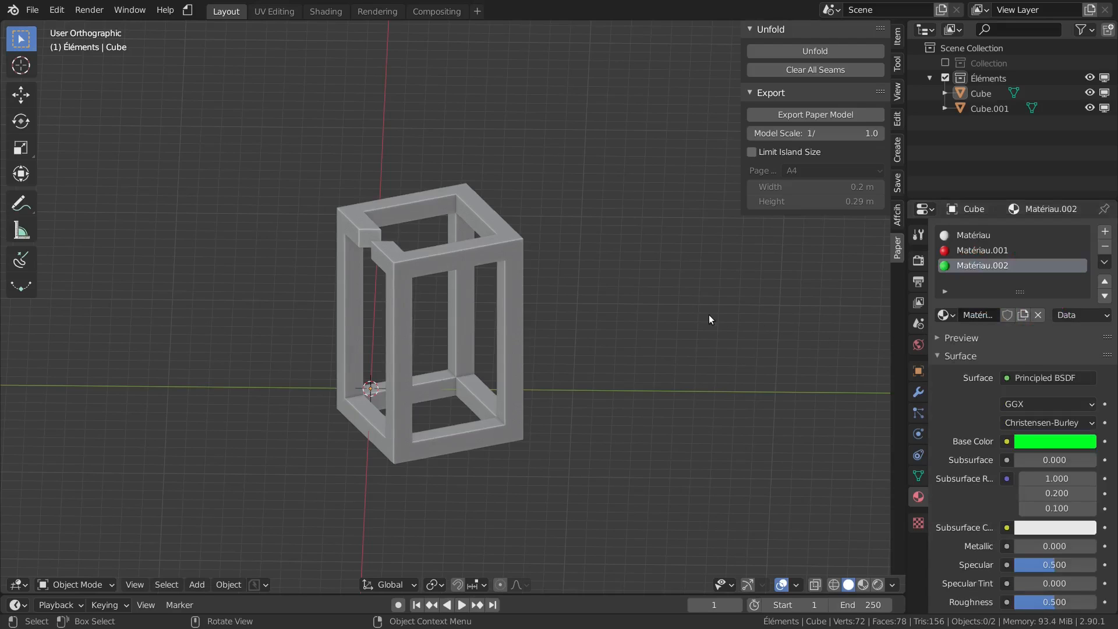
Assign the red Matériau.001 to the inner face of the frame's right-hand vertical post in Edit Mode.
key("Tab")
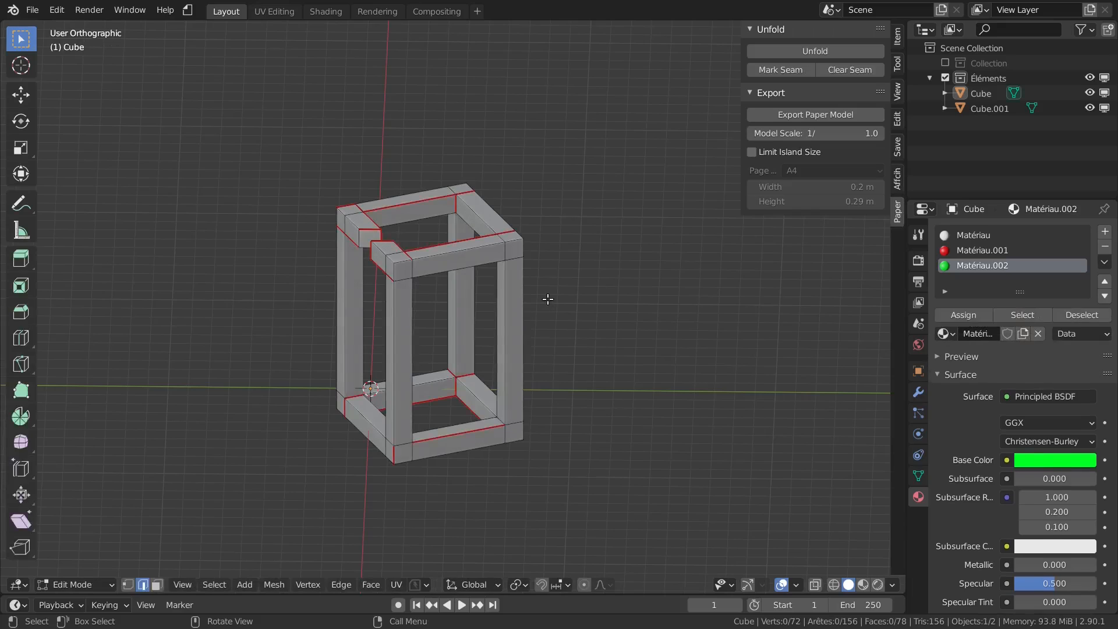
middle_click_drag(552, 304, 614, 329)
key("3")
left_click(529, 320)
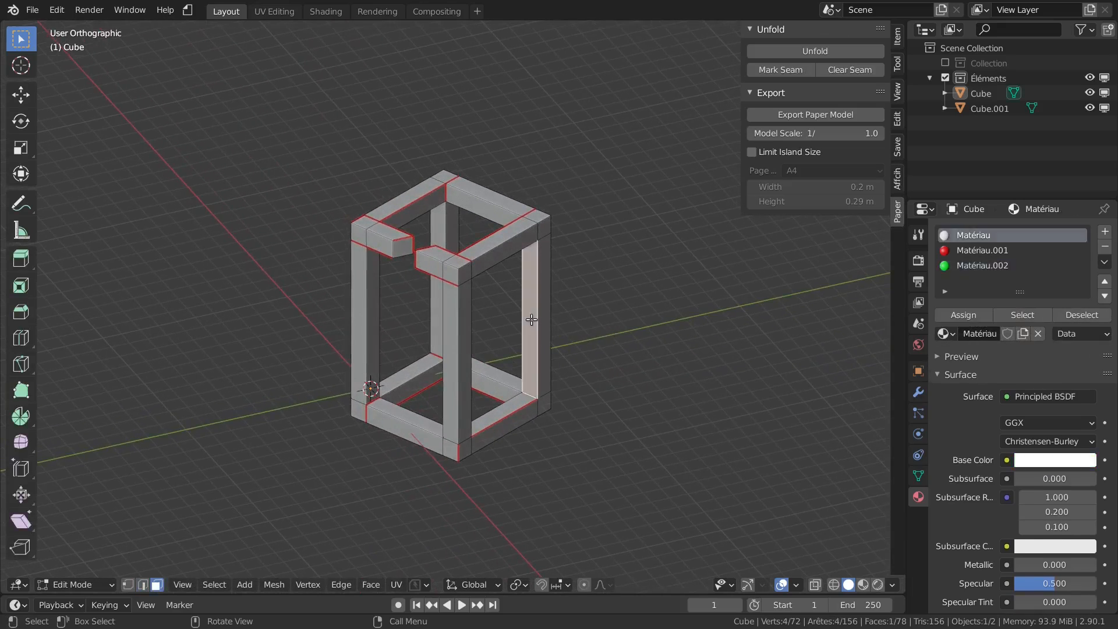
left_click(966, 250)
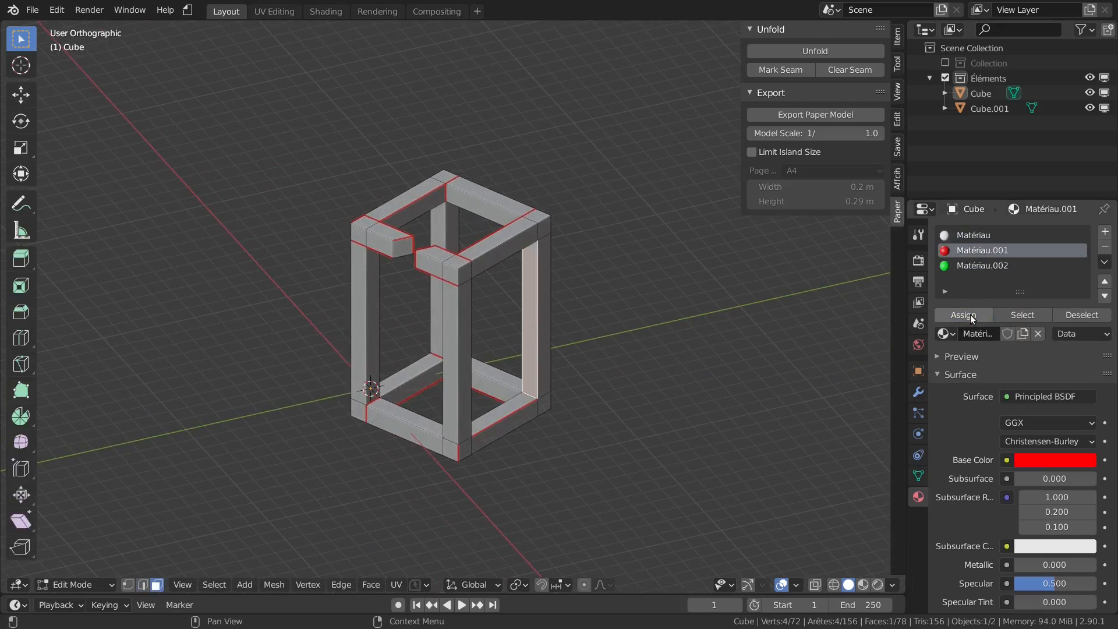
Assign the green Matériau.002 to the top face of the rear-left base bar and show the frame in Material Preview in Object Mode.
left_click(419, 371)
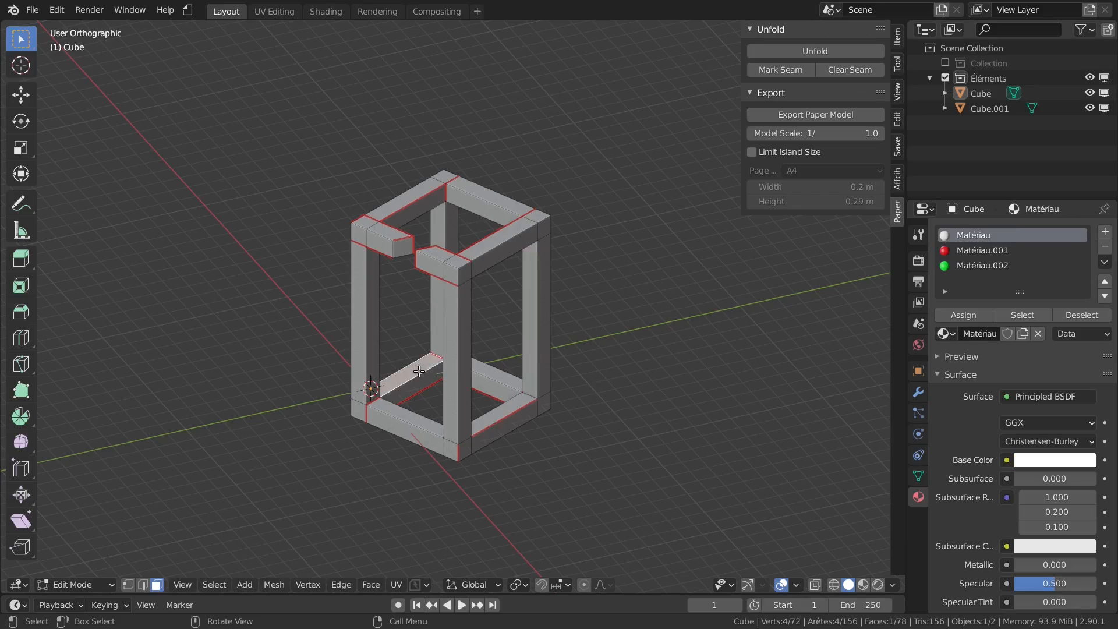
left_click(979, 265)
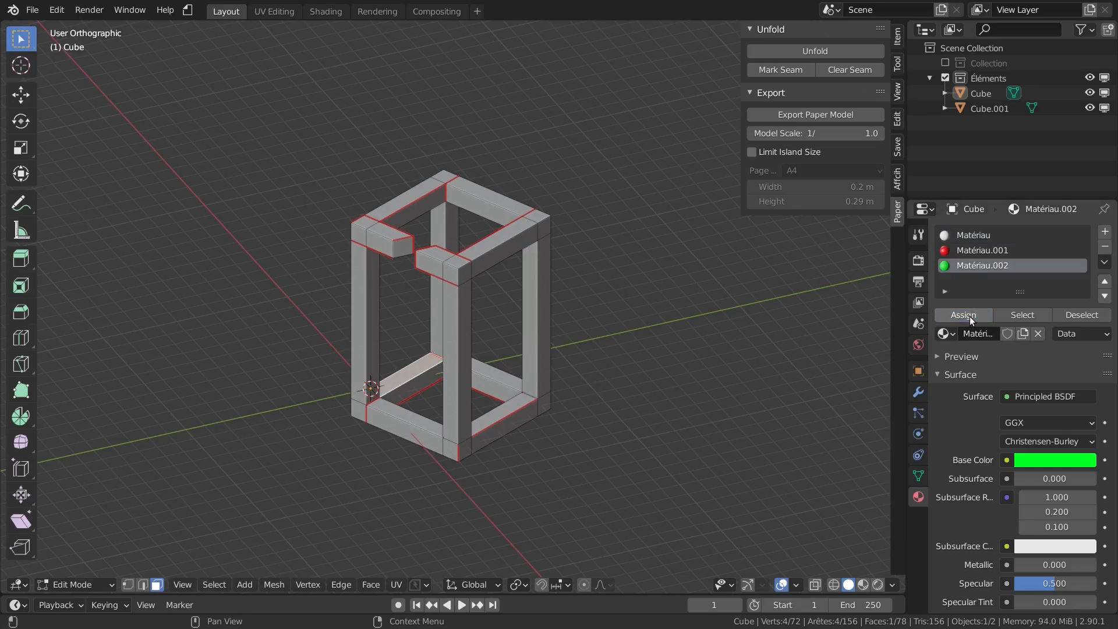
left_click(863, 584)
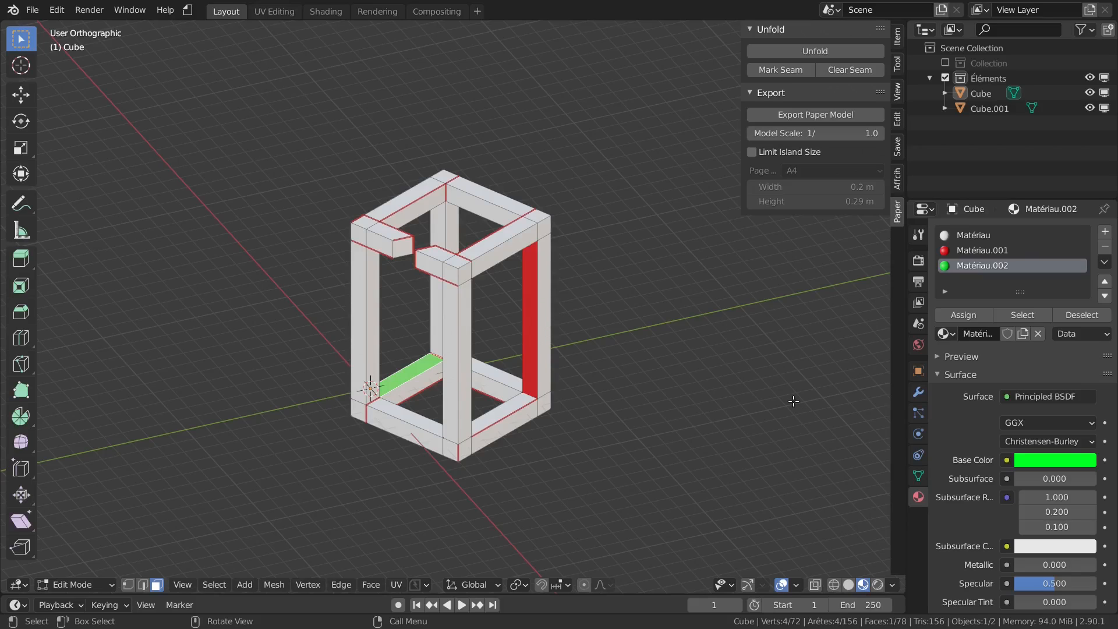
key("Tab")
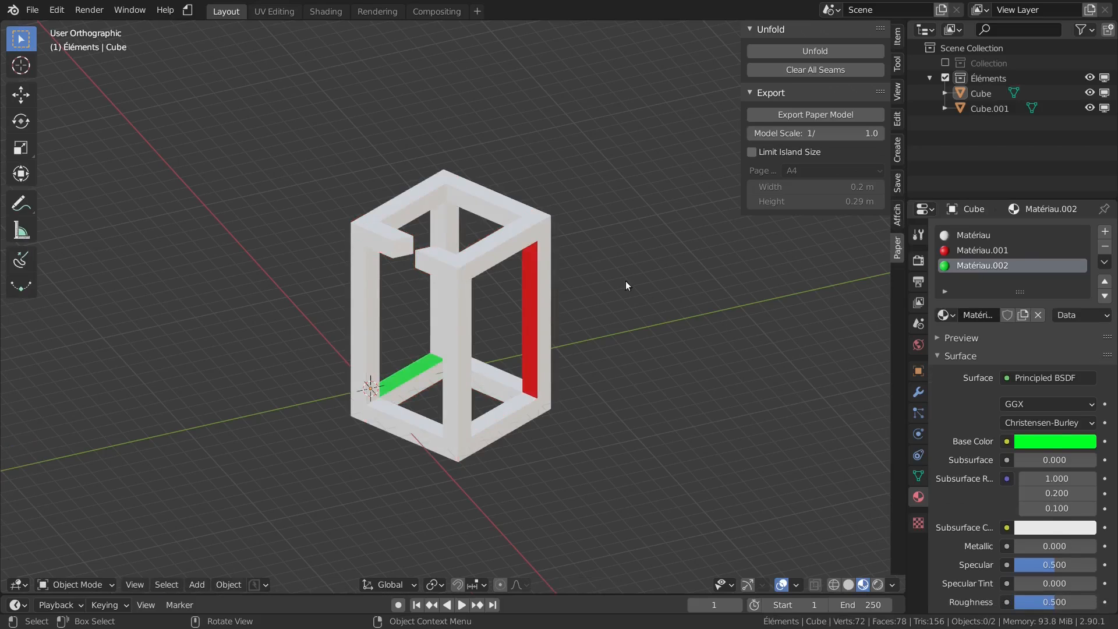
Export the frame as paper model 2e_edition-2.blend with textures set to From Materials.
left_click(538, 236)
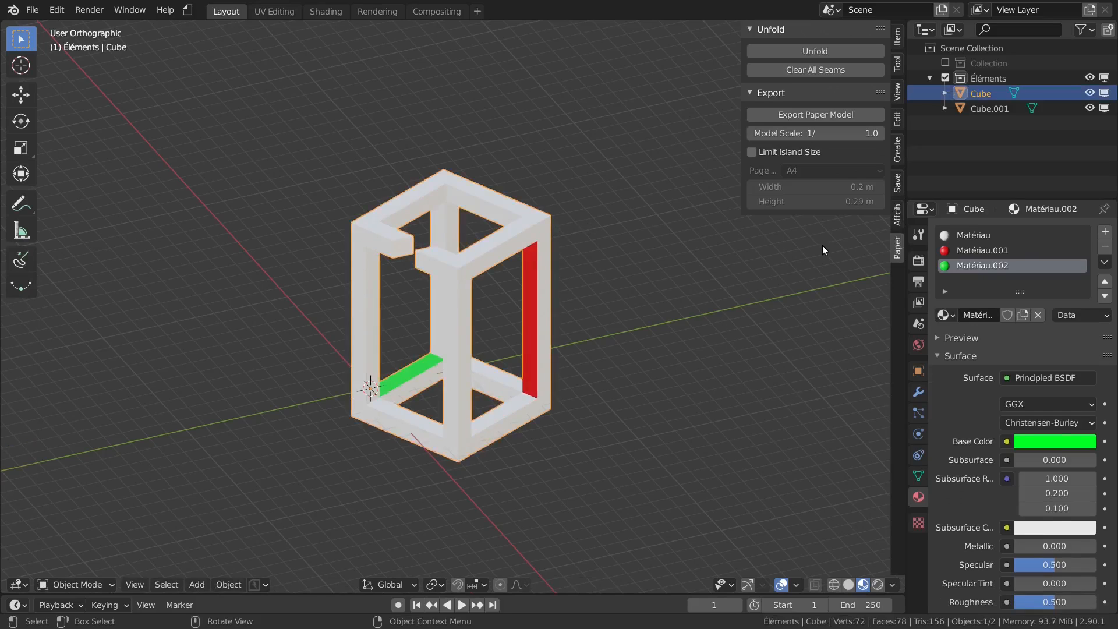
left_click(829, 114)
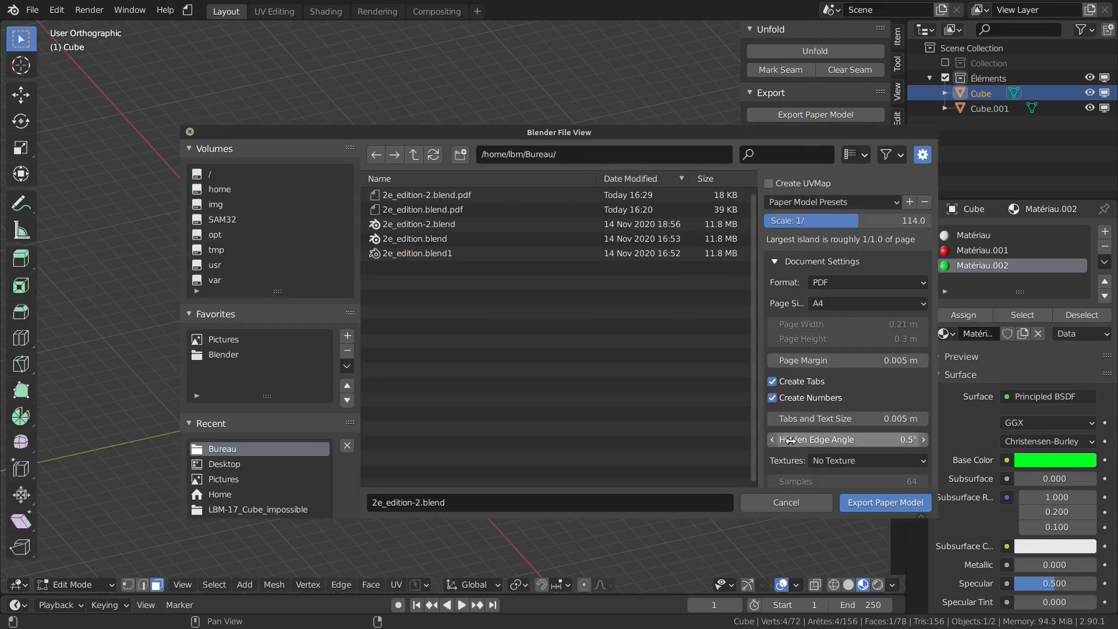
left_click(826, 462)
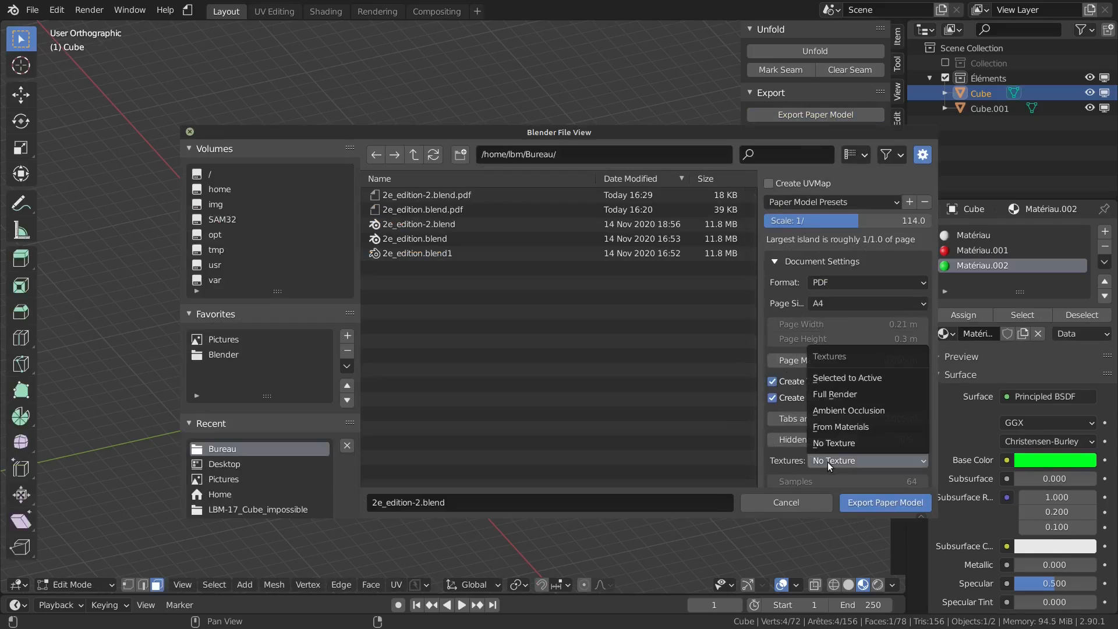
left_click(839, 427)
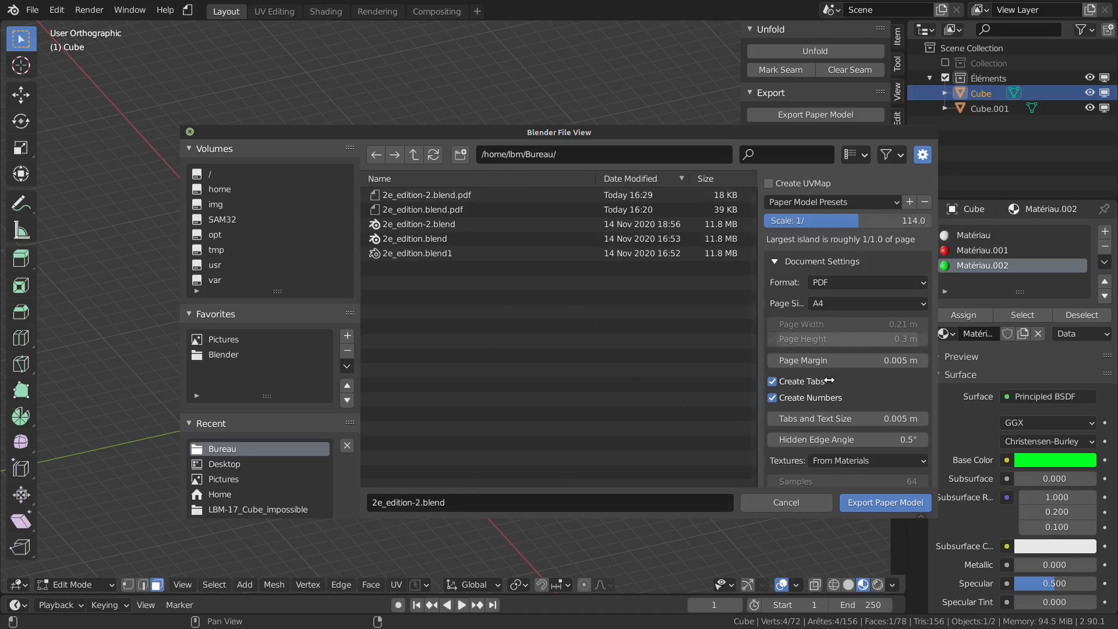
left_click(858, 503)
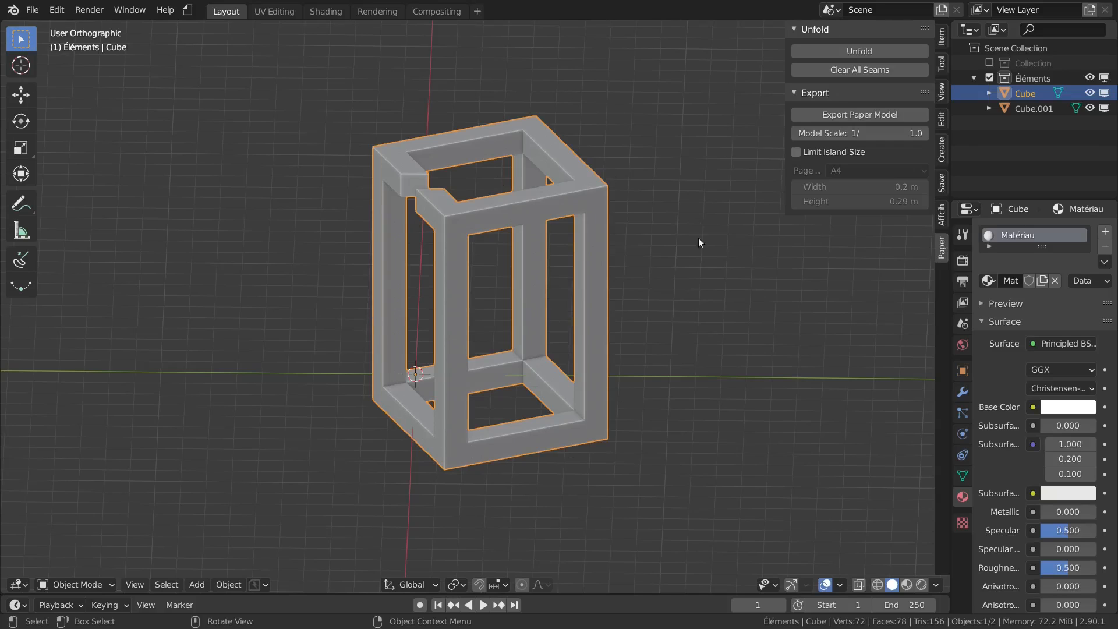
Examine the Colors and Style options for lines, highlights, tab fill and text in the paper model export settings.
left_click(871, 115)
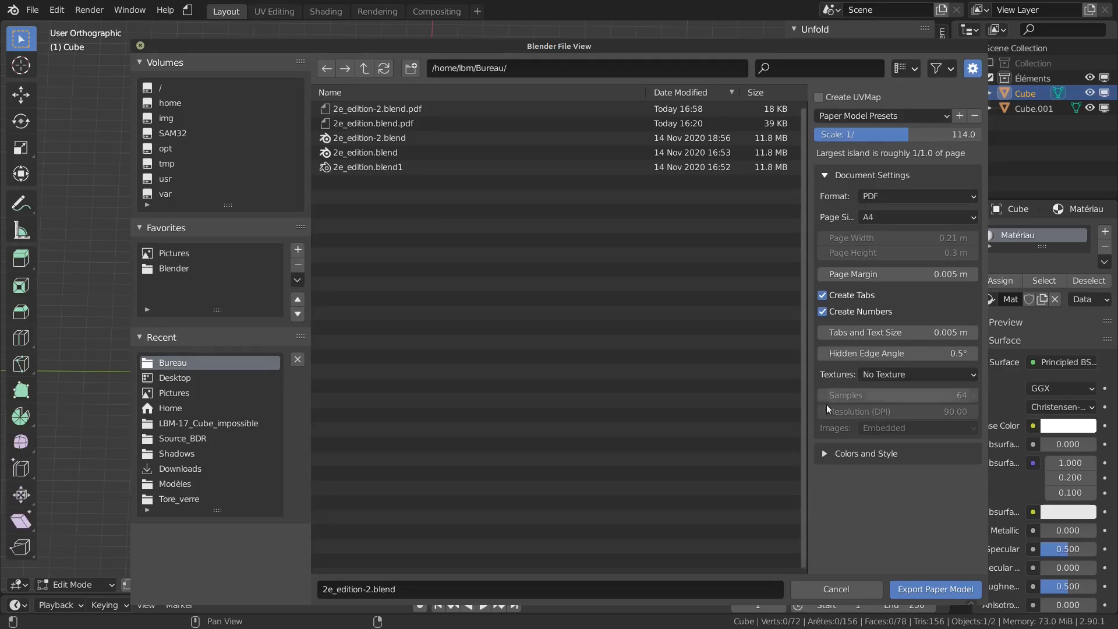
left_click(823, 453)
scroll(838, 407, "down", 4)
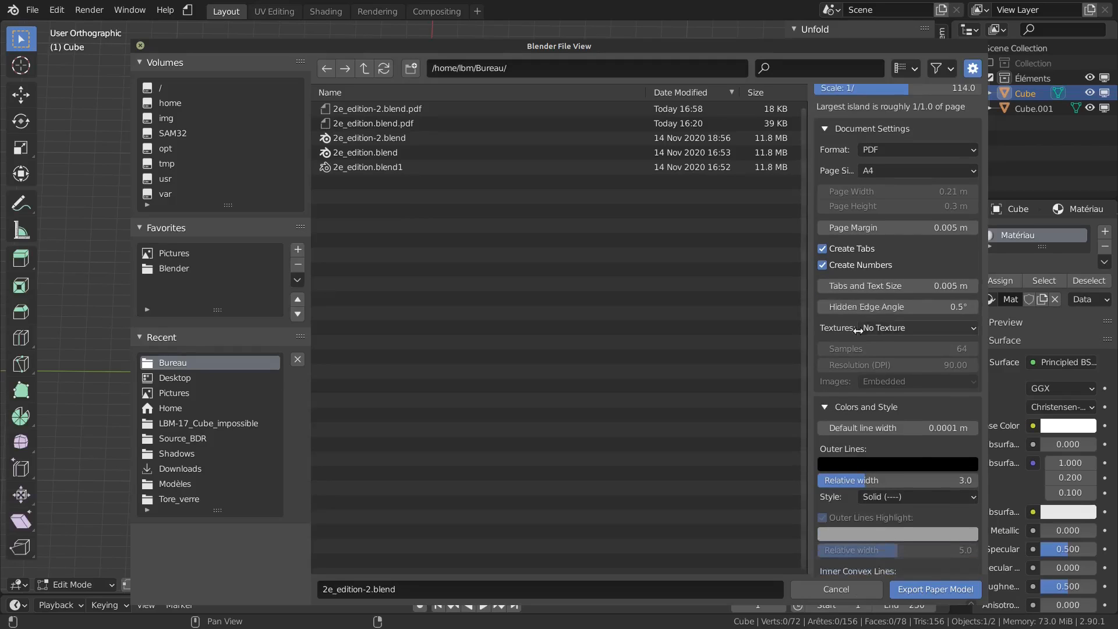
scroll(857, 331, "down", 7)
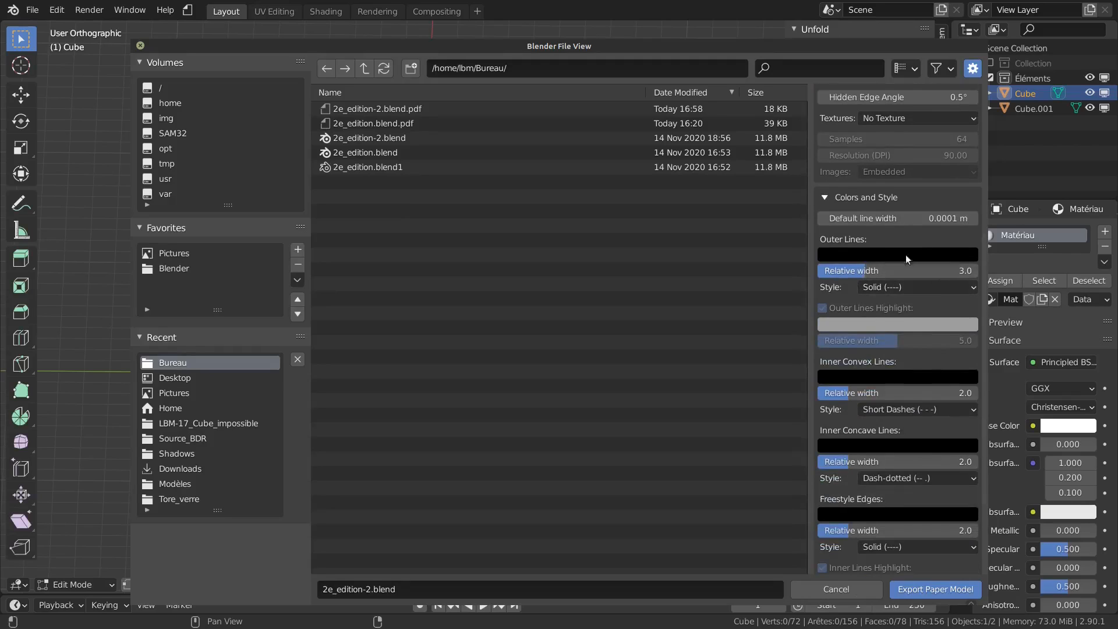
scroll(861, 480, "down", 5)
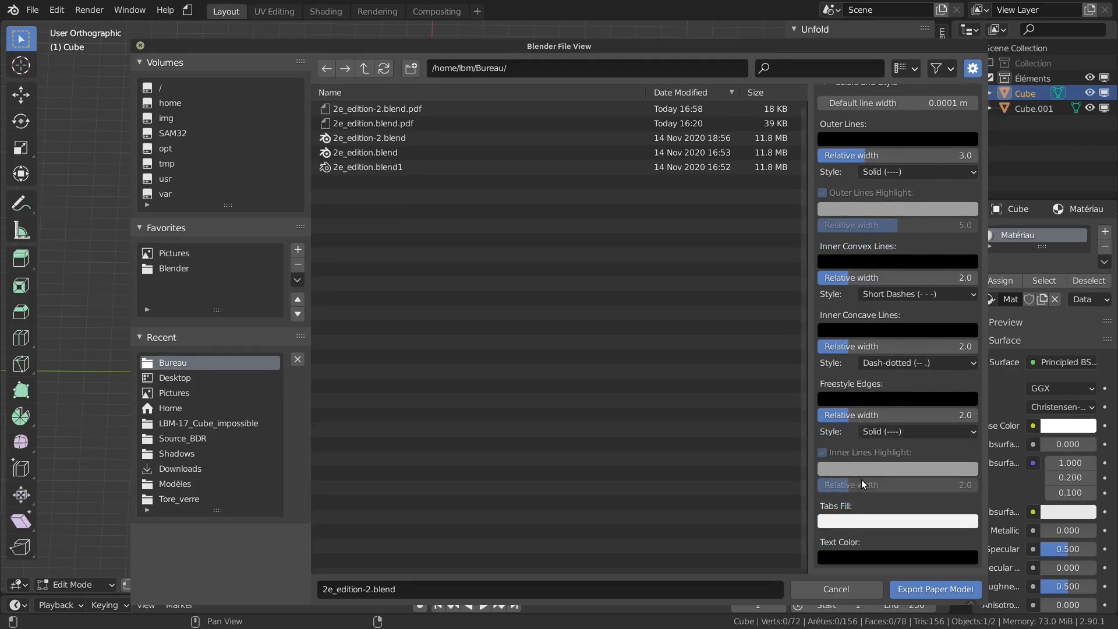
scroll(861, 480, "up", 3)
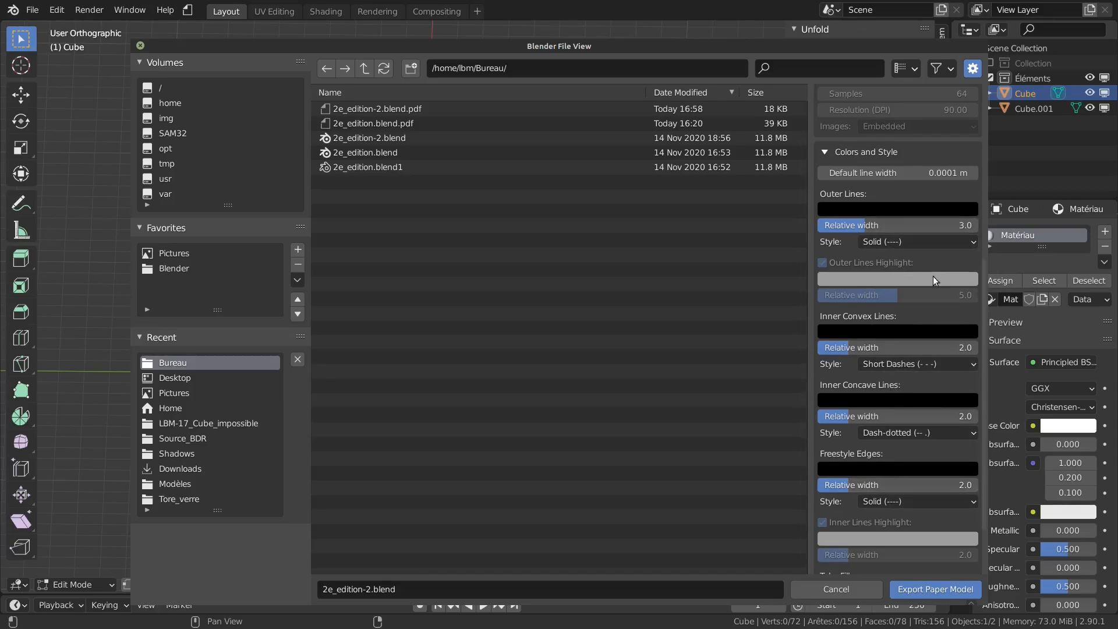
scroll(892, 552, "down", 3)
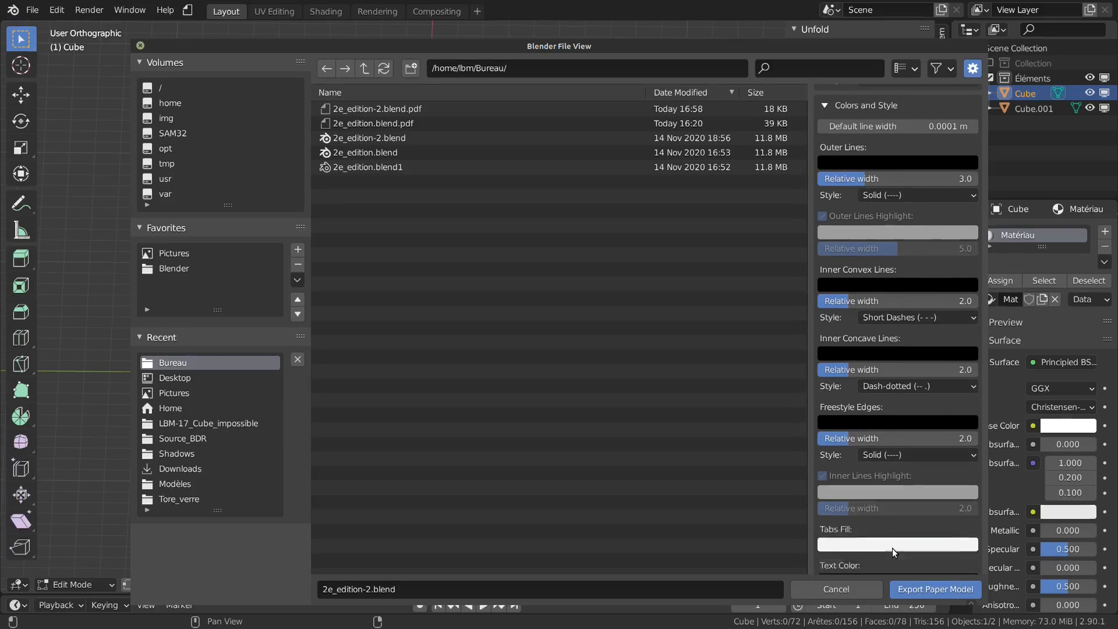
scroll(892, 530, "up", 2)
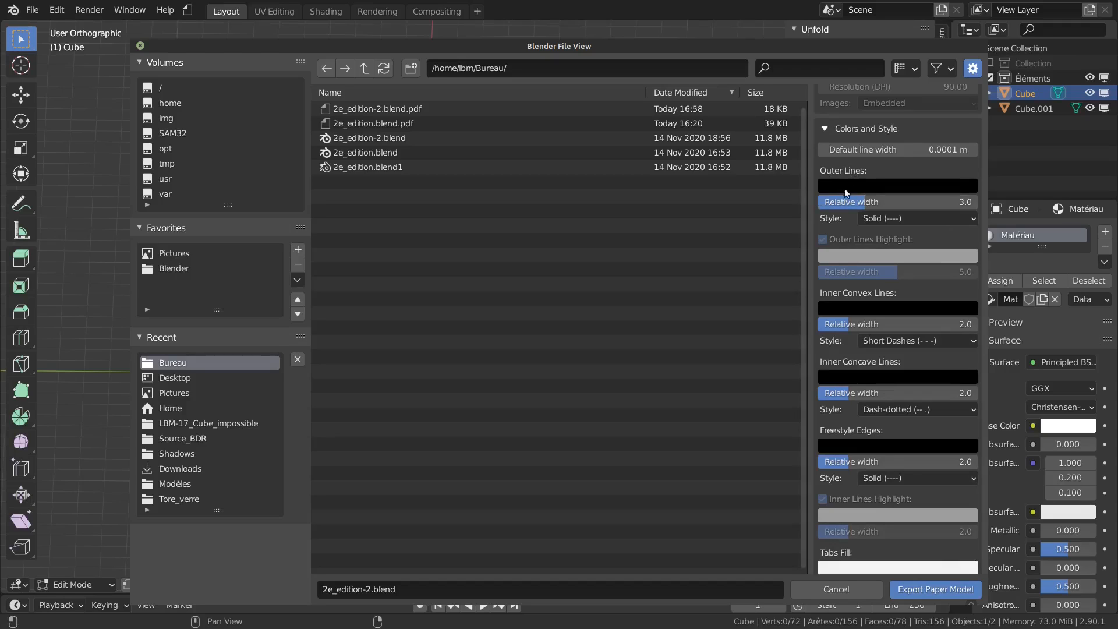
Set the relative width of the outer lines and inner convex lines to 0.5.
left_click(906, 201)
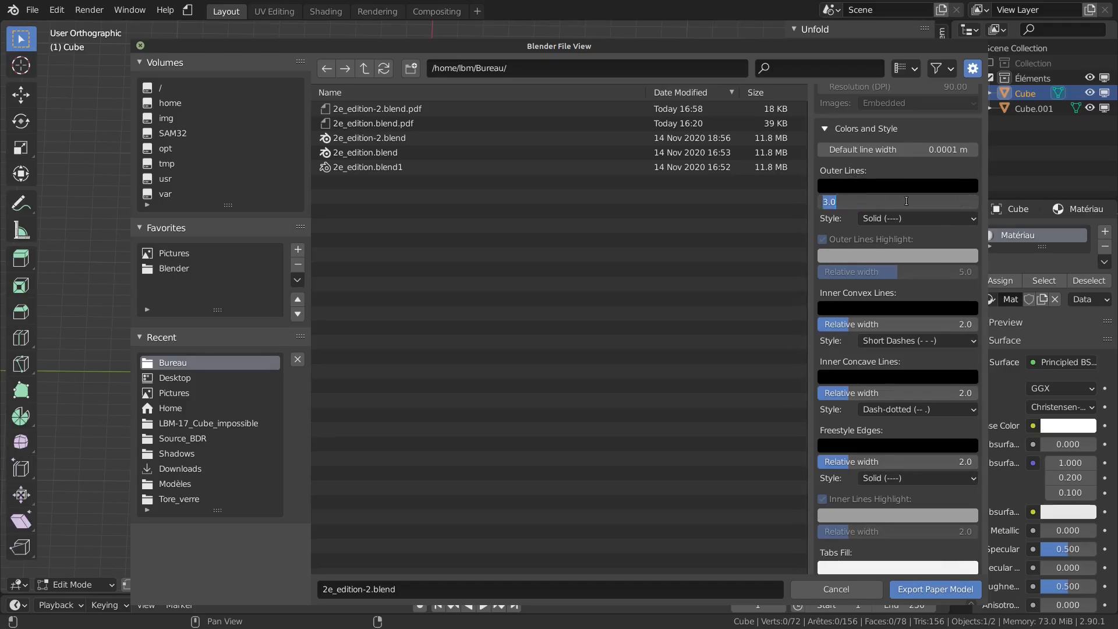
type("0.5")
key("Return")
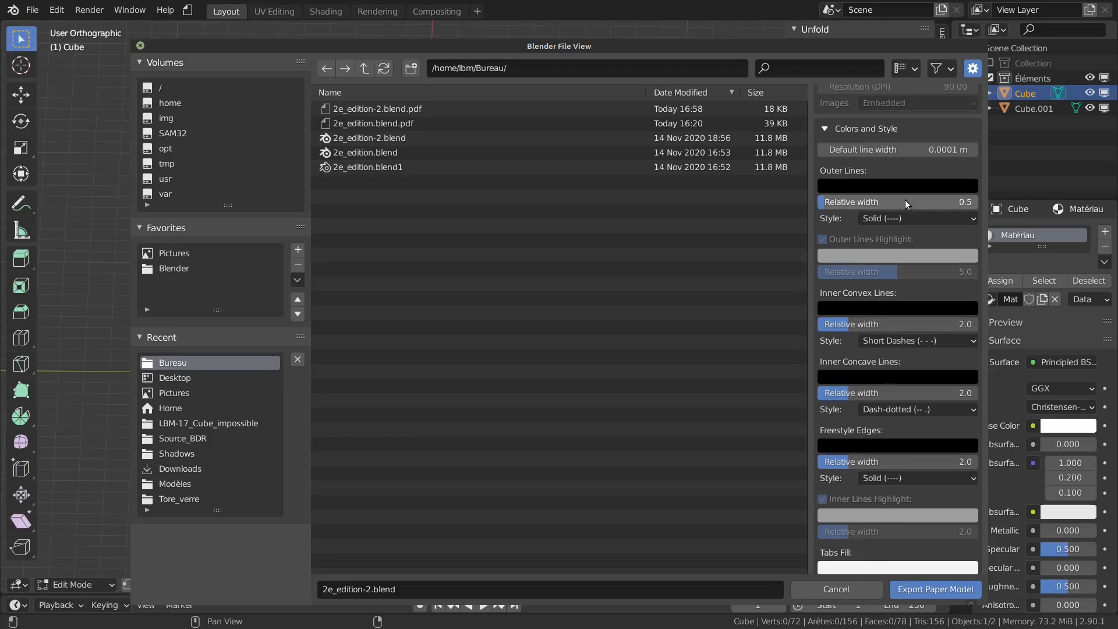
left_click(883, 327)
type("0.5")
key("Return")
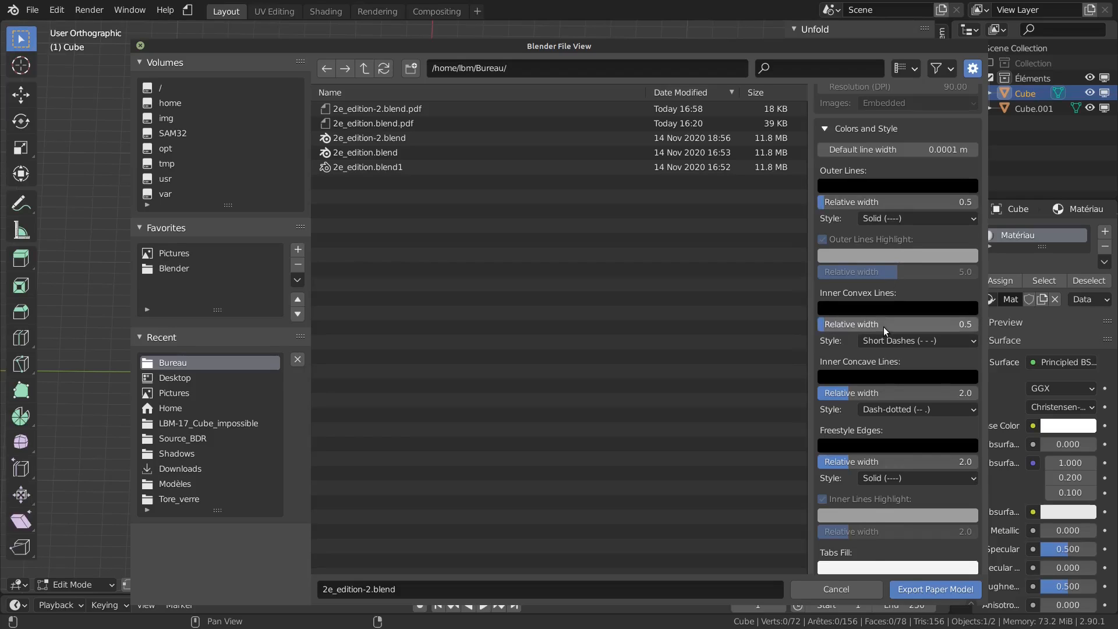
Set the relative width of the inner concave lines and freestyle edges to 0.5.
left_click(895, 394)
type("0.5")
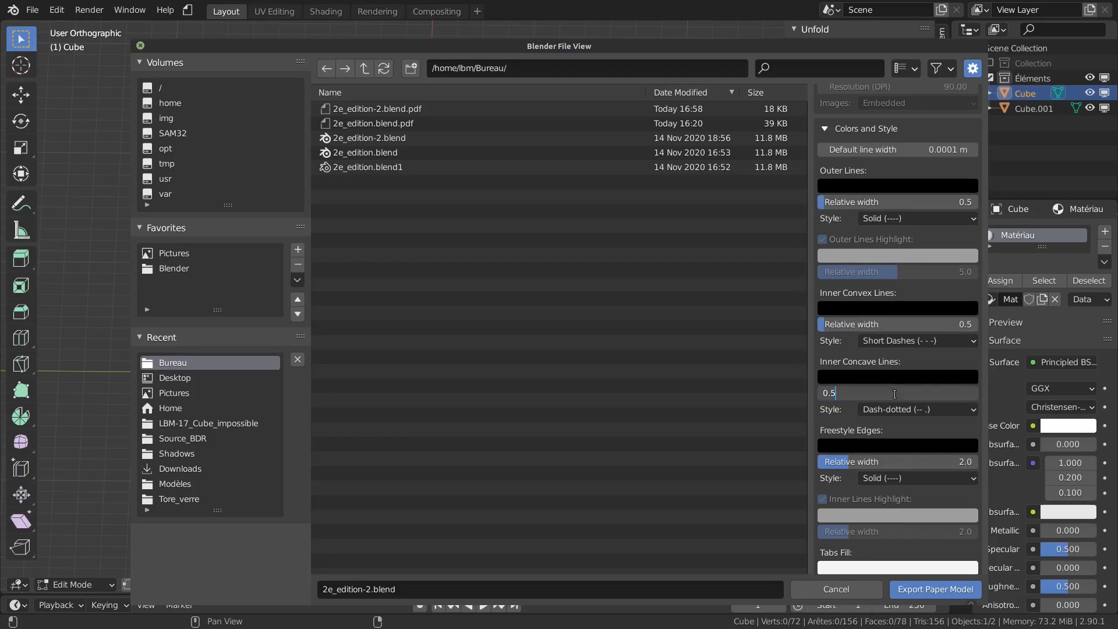
key("Return")
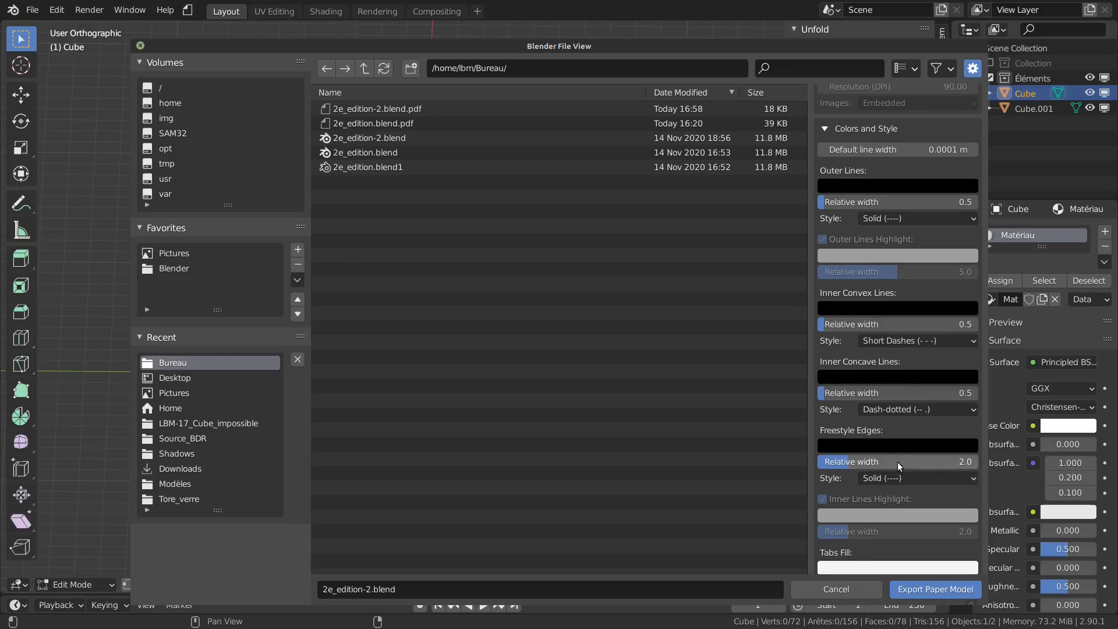
left_click(897, 463)
type(".5")
key("Return")
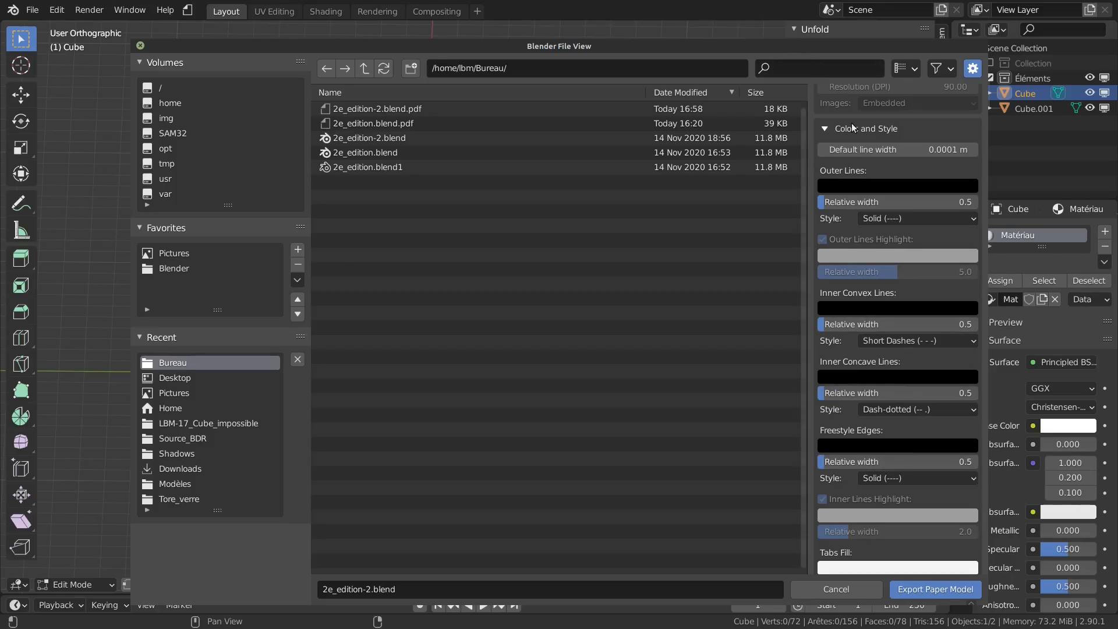
Export the paper model with Solid outer lines and view both full pages of 2e_edition-2.blend.pdf in the PDF viewer.
left_click(920, 216)
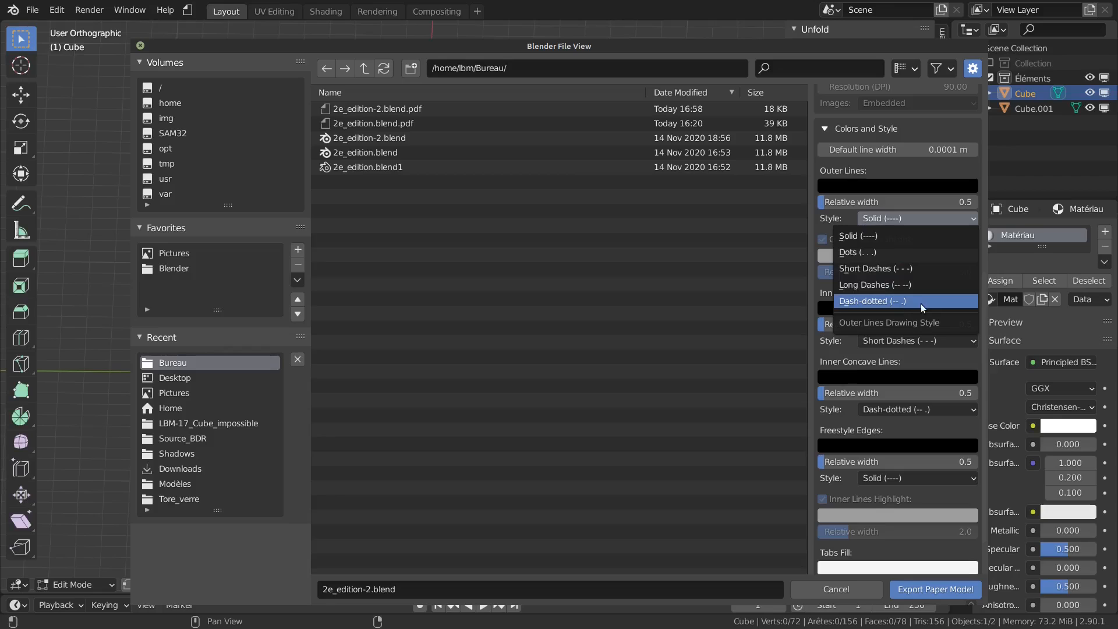
left_click(923, 236)
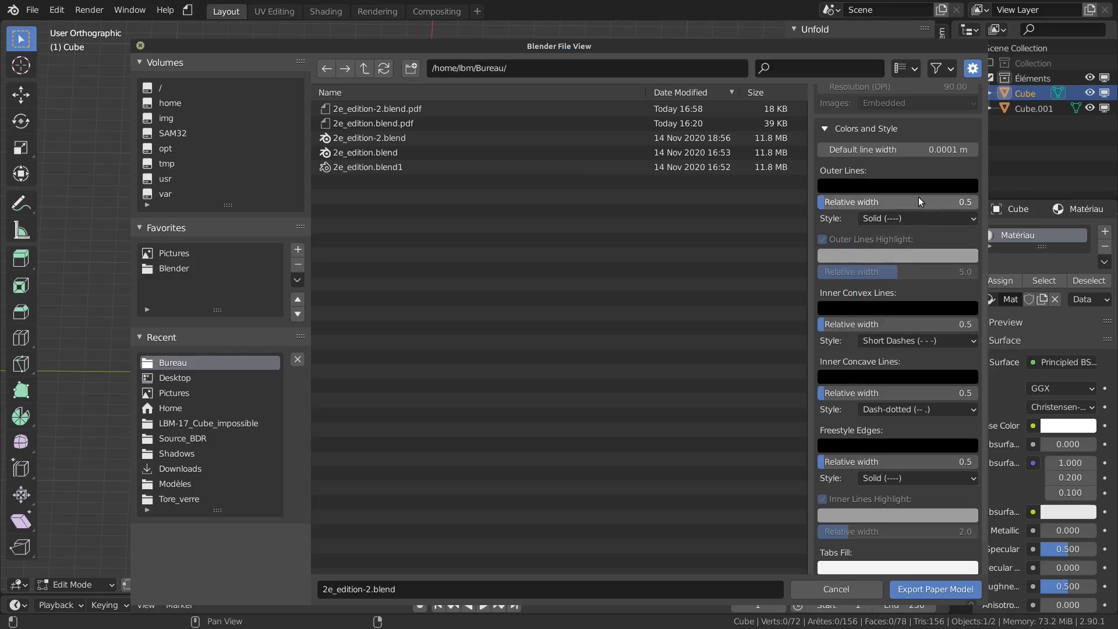
left_click(908, 589)
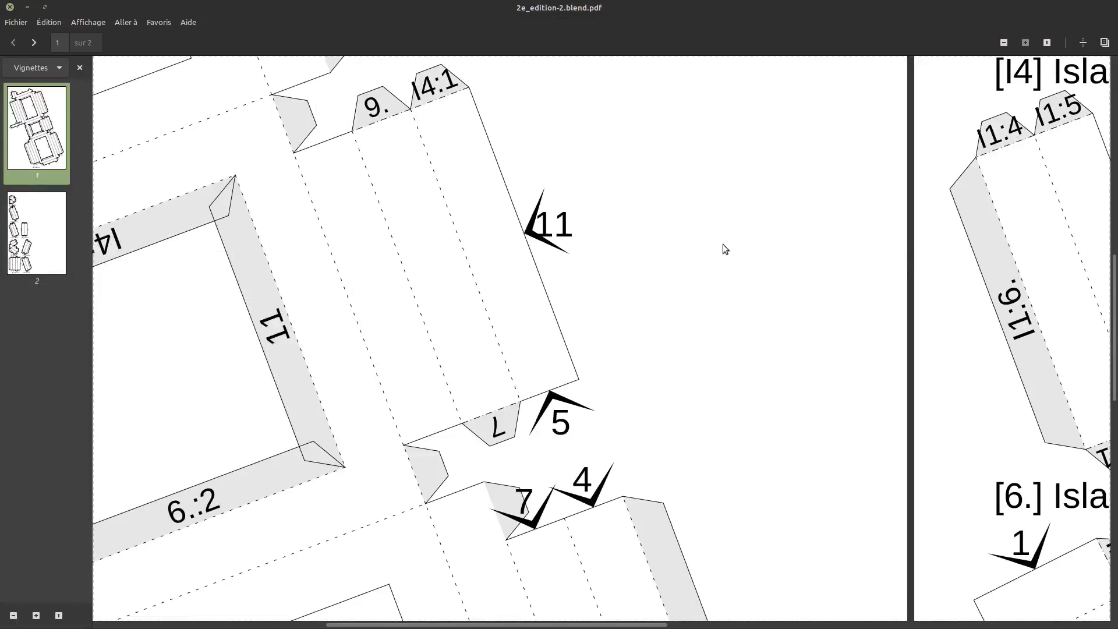
scroll(723, 245, "down", 5, "ctrl")
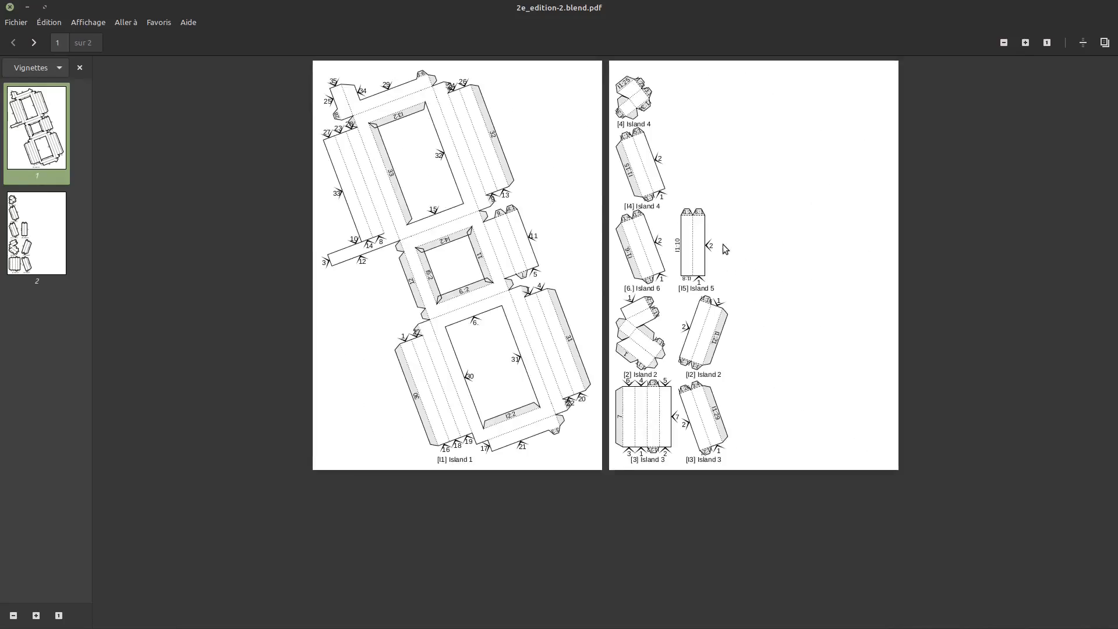
Return to Blender and export the paper model as an A4 PDF at a scale of 1/200.
scroll(722, 245, "up", 4, "ctrl")
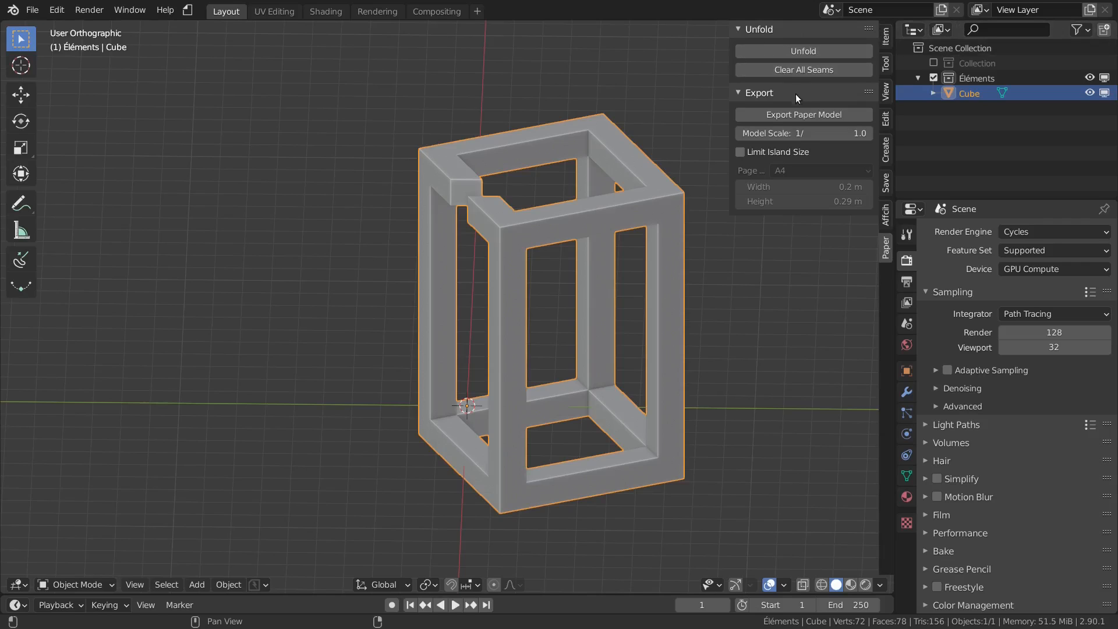
left_click(795, 113)
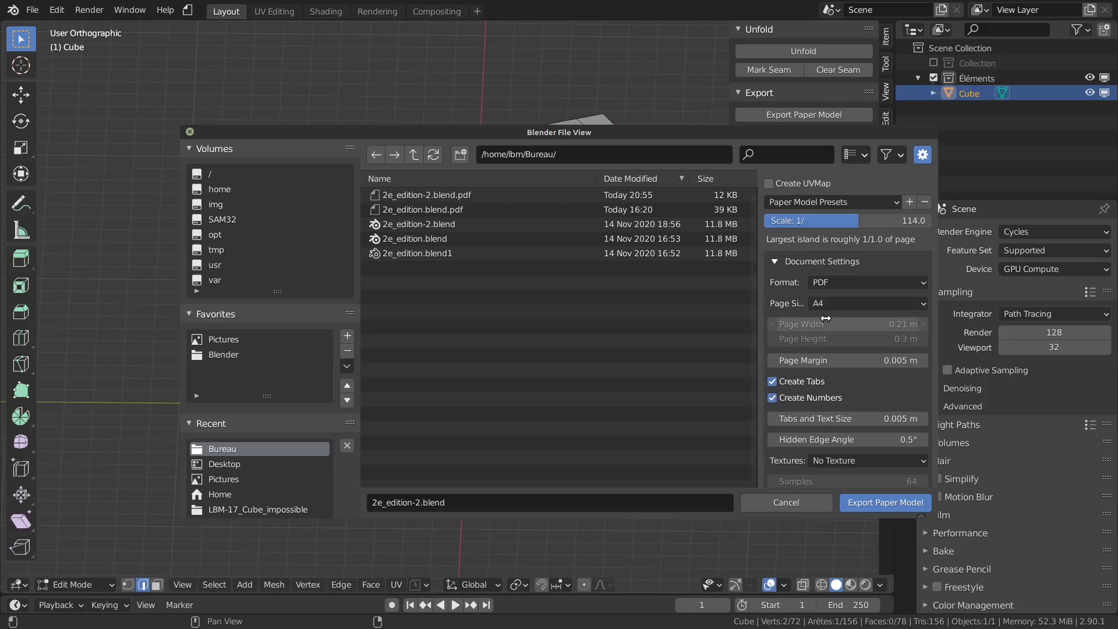
left_click_drag(844, 221, 867, 221)
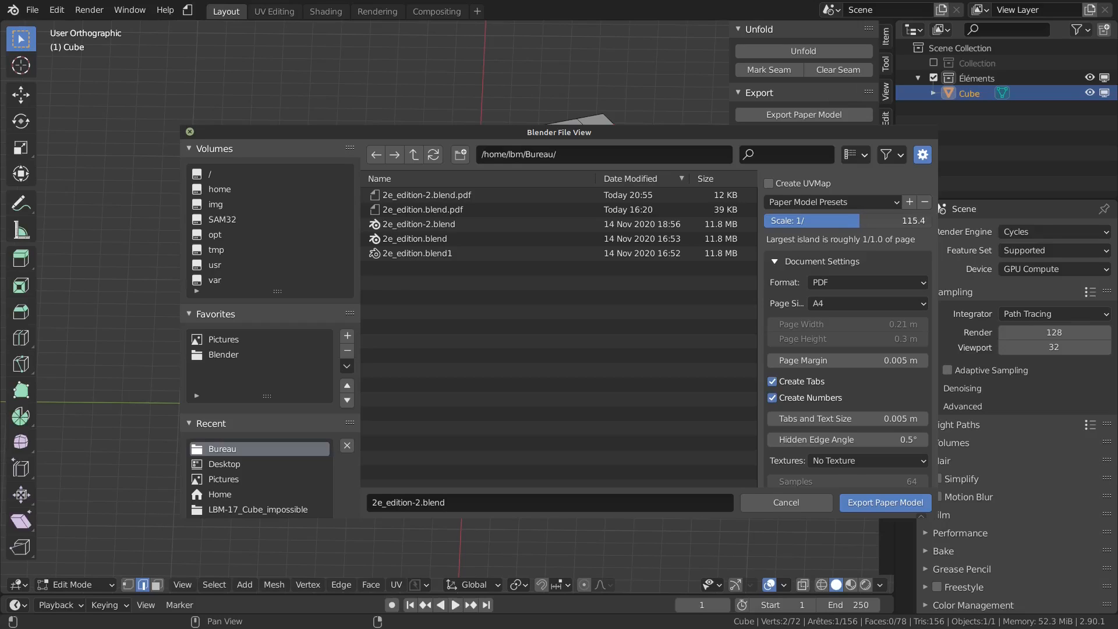
left_click_drag(853, 223, 931, 223)
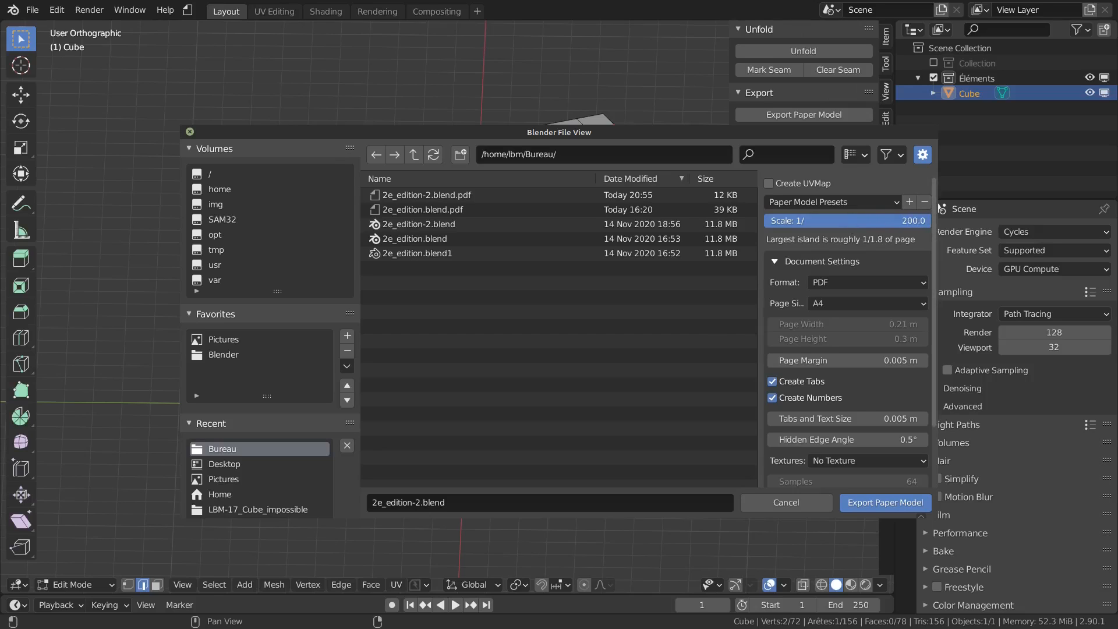
left_click(878, 504)
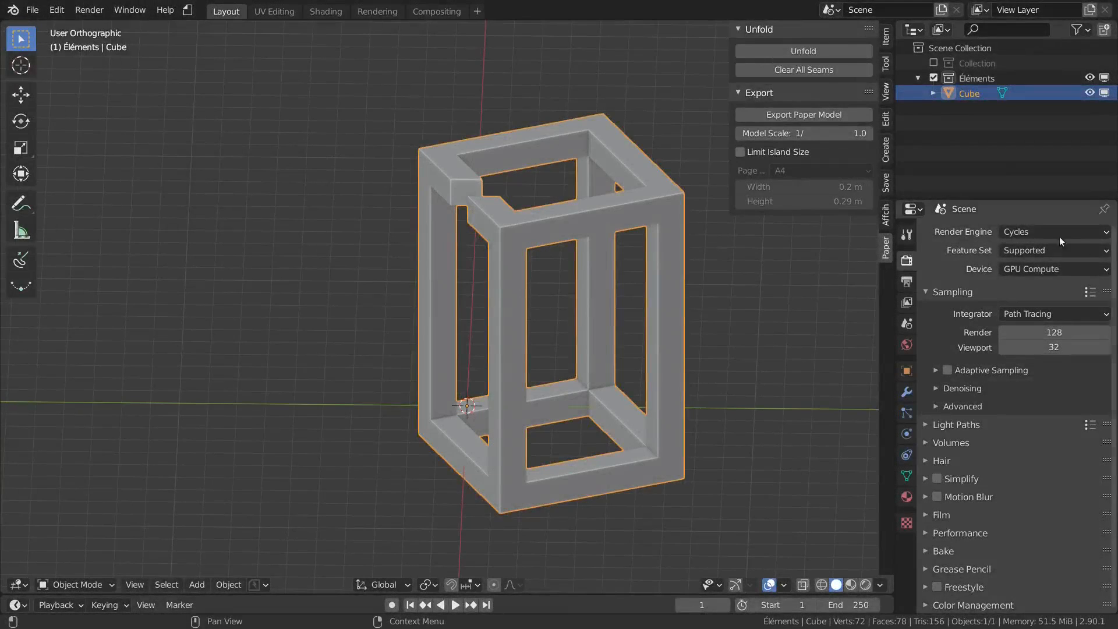
Export the paper model again as an A4 PDF with the scale set to 1/400.
left_click(833, 114)
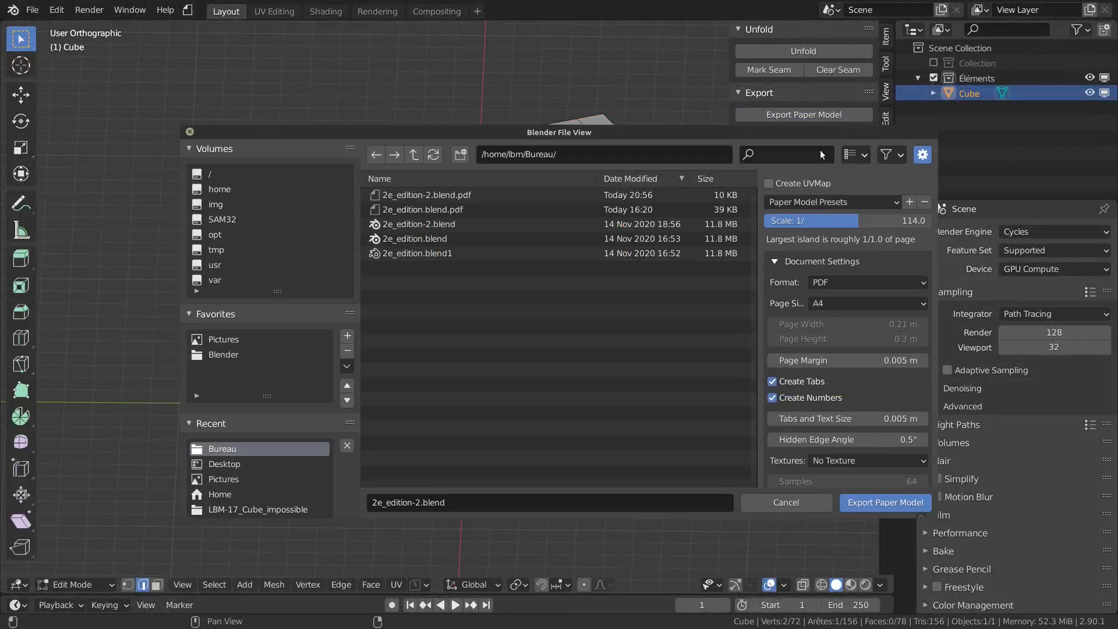
left_click(872, 219)
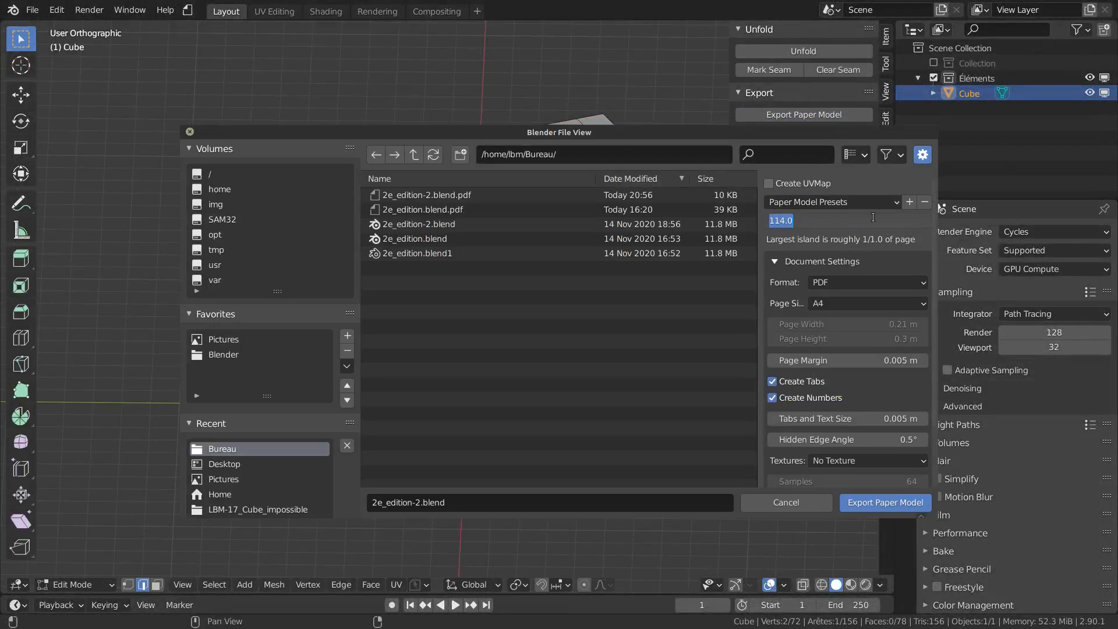
type("400")
key("Return")
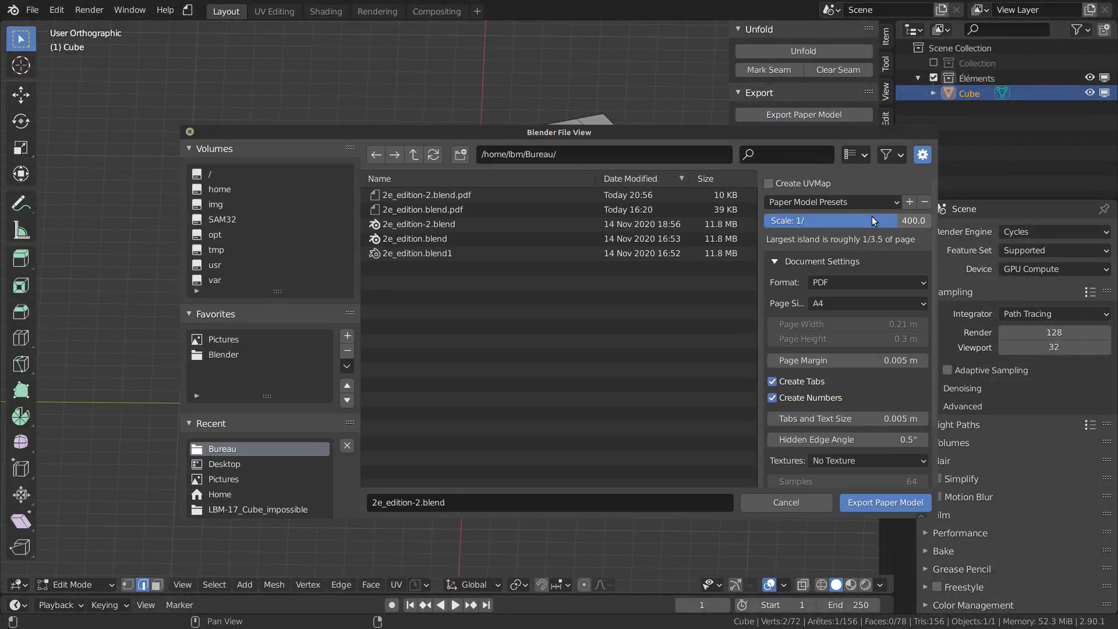
left_click(867, 507)
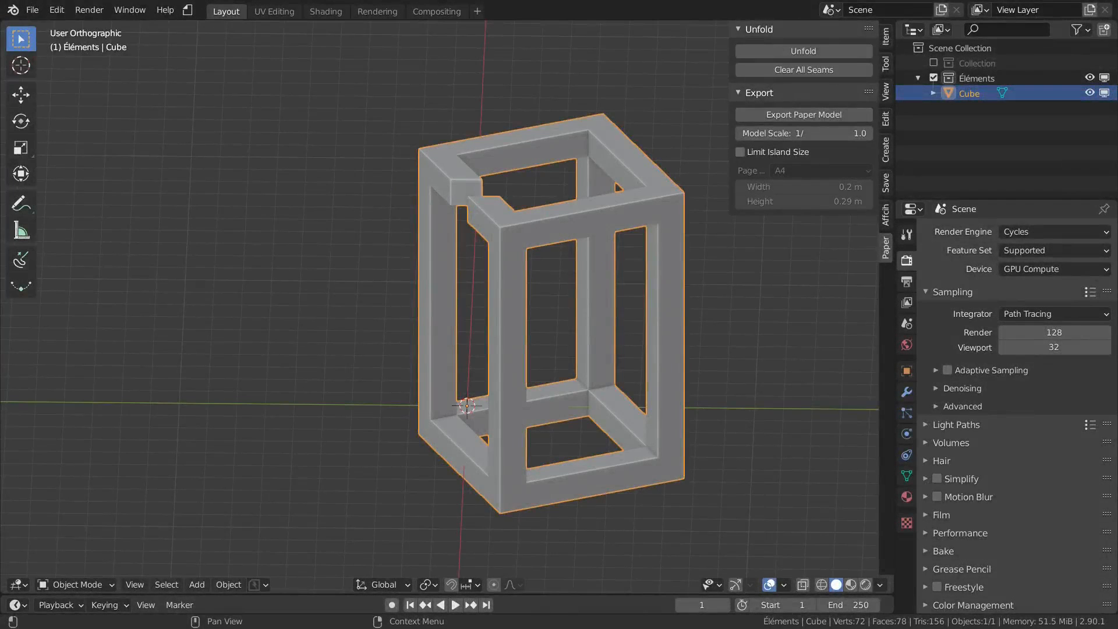
Limit the island size to A4 pages and export the paper model as the PDF 2e_edition-2.blend.
left_click(804, 133)
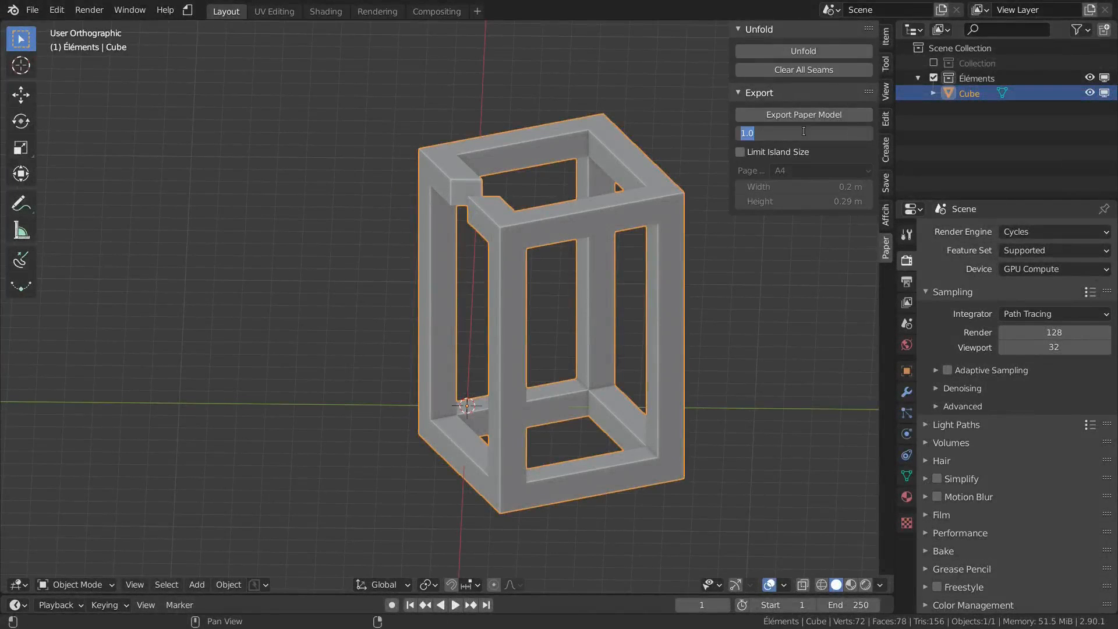
left_click(804, 131)
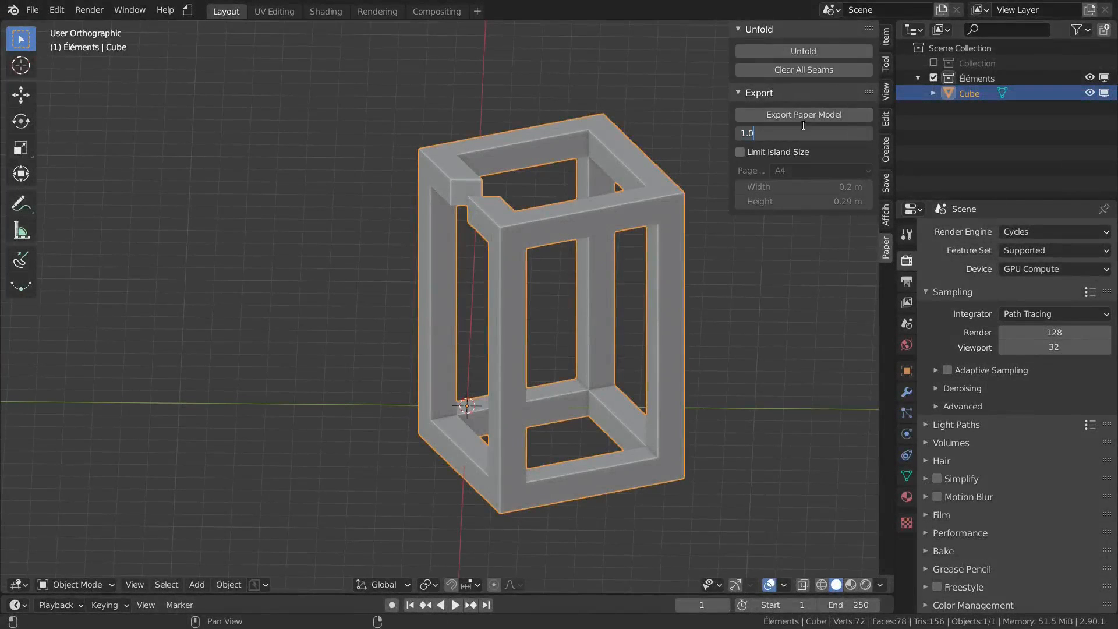
left_click(761, 239)
left_click(741, 152)
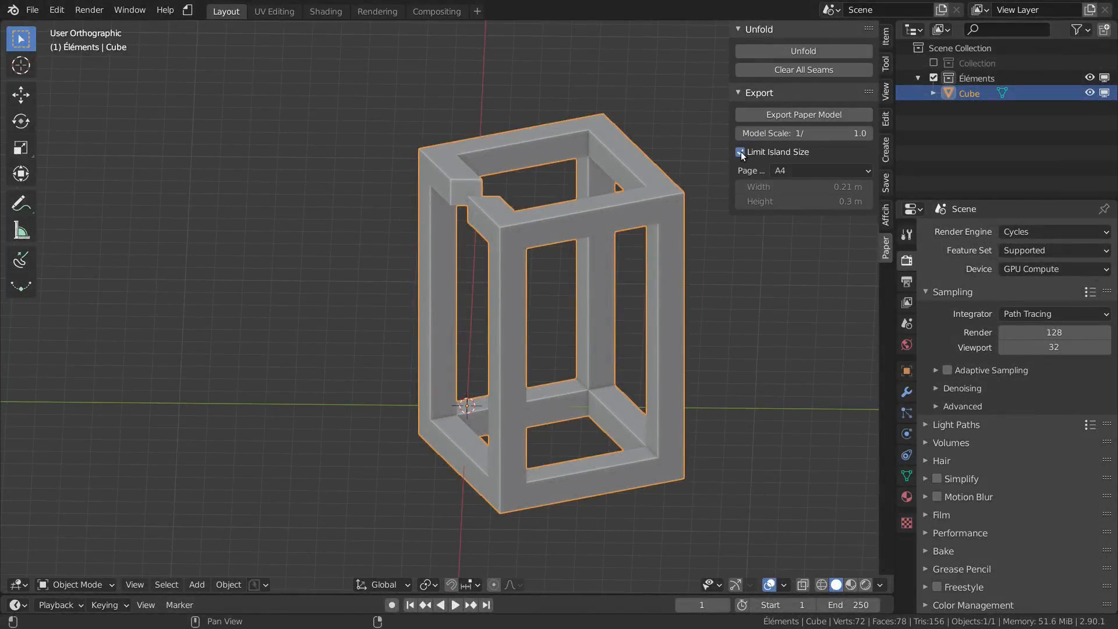
left_click(795, 114)
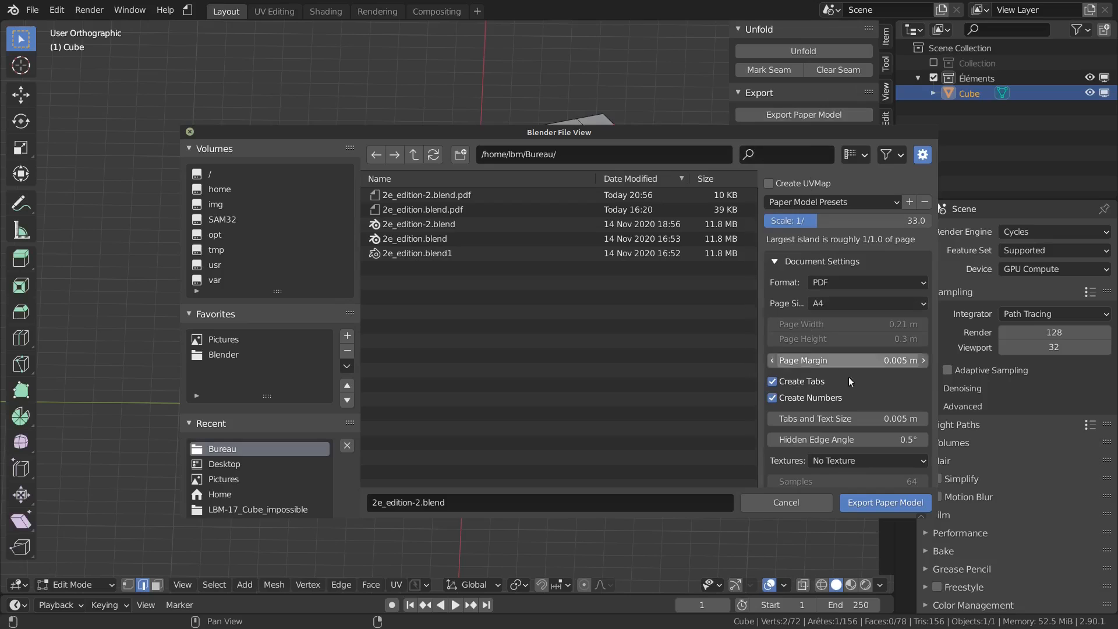
left_click(864, 504)
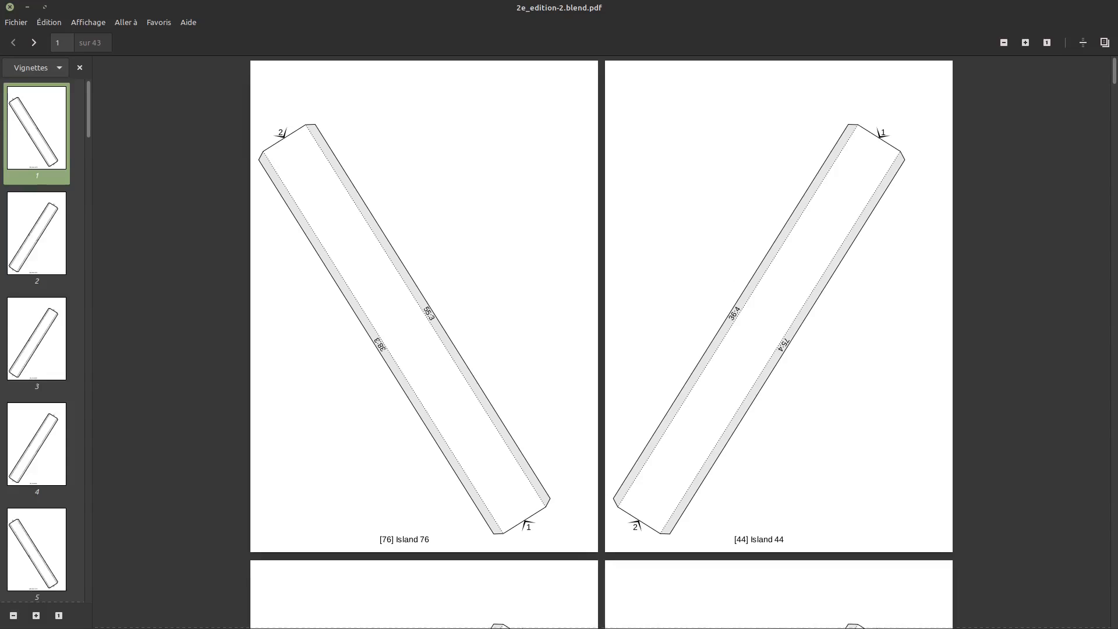
Examine the first pages and the pages from 17 onward of 2e_edition-2.blend.pdf in the PDF viewer, and return to Blender.
scroll(716, 324, "down", 10)
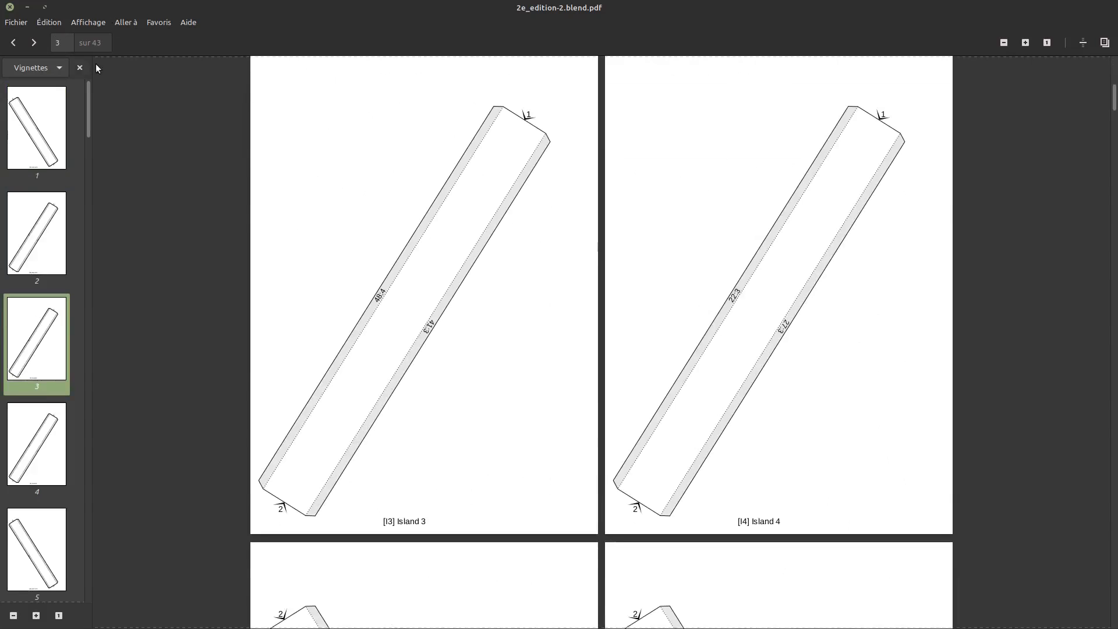
scroll(625, 306, "down", 7)
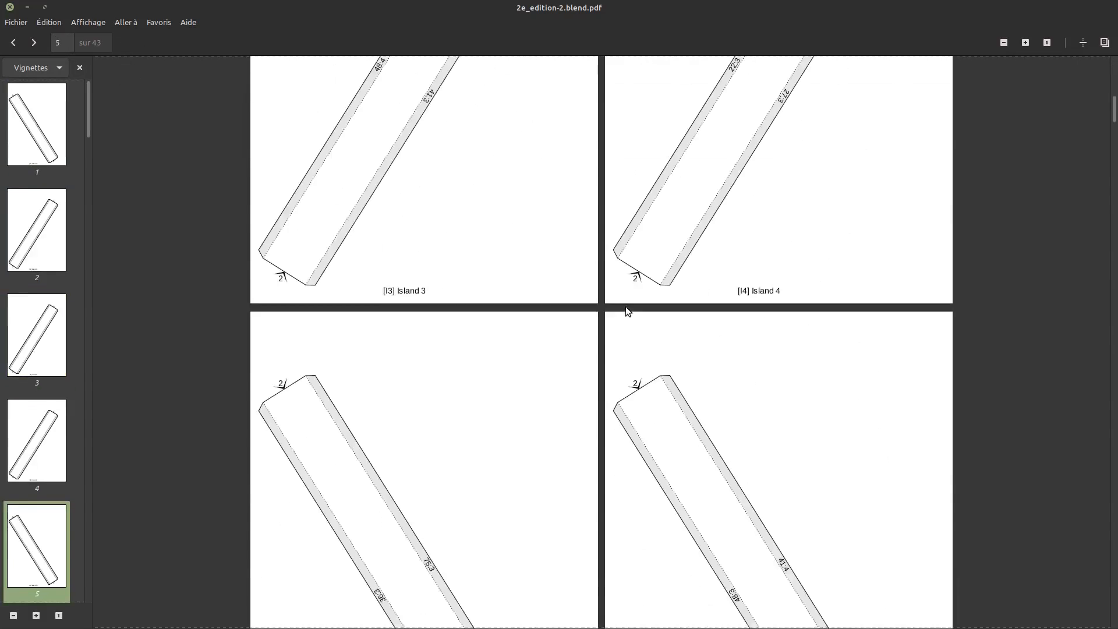
left_click_drag(87, 106, 98, 292)
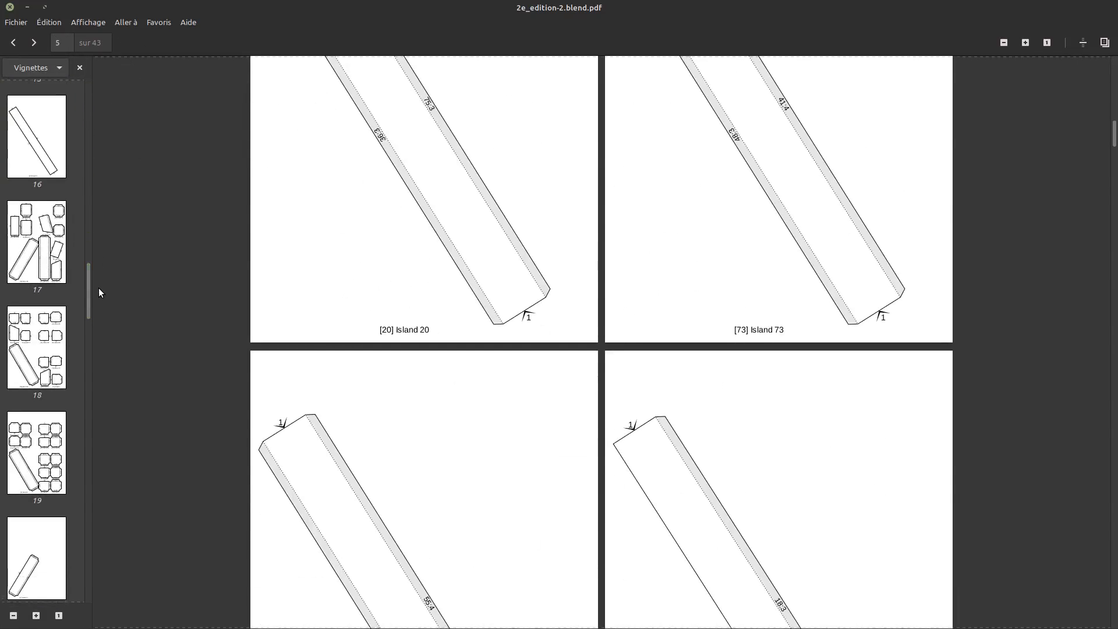
left_click(40, 247)
scroll(176, 275, "down", 6)
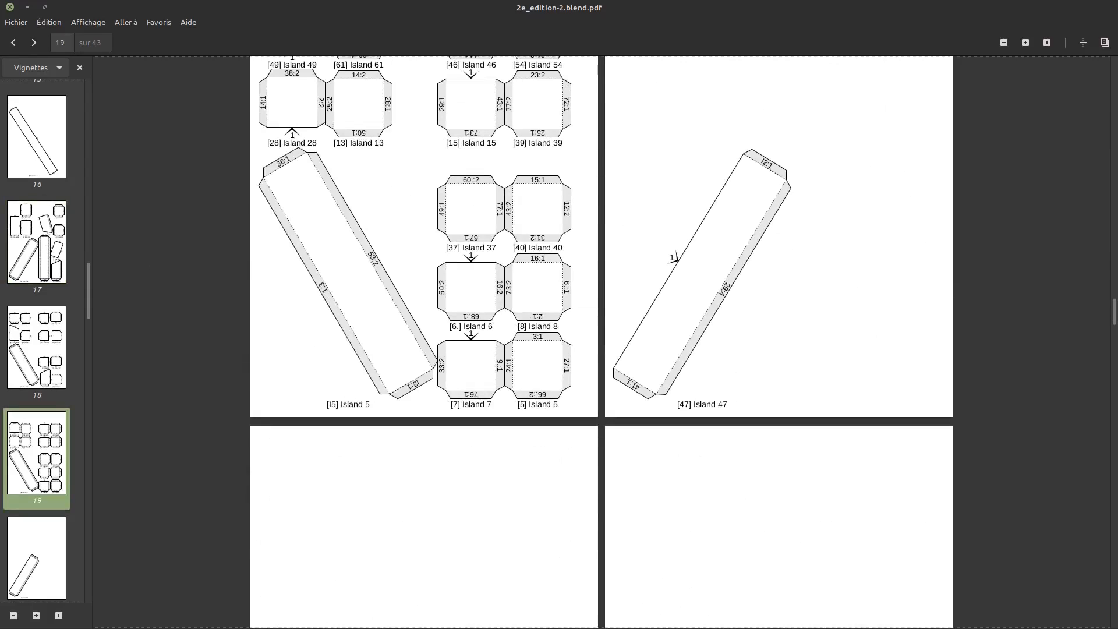
key("alt+Tab")
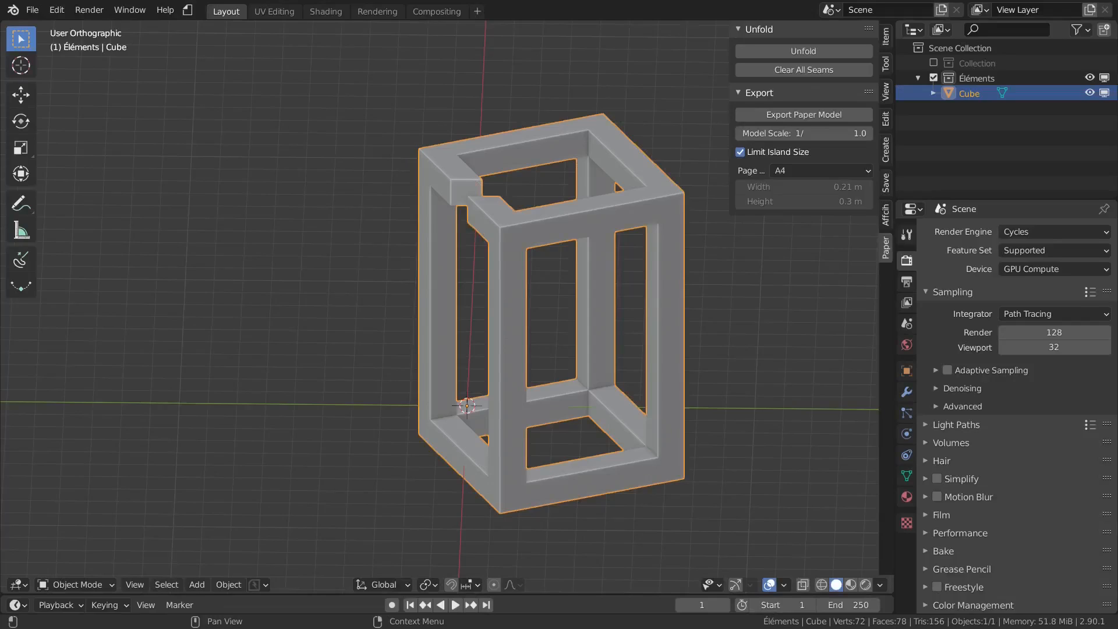